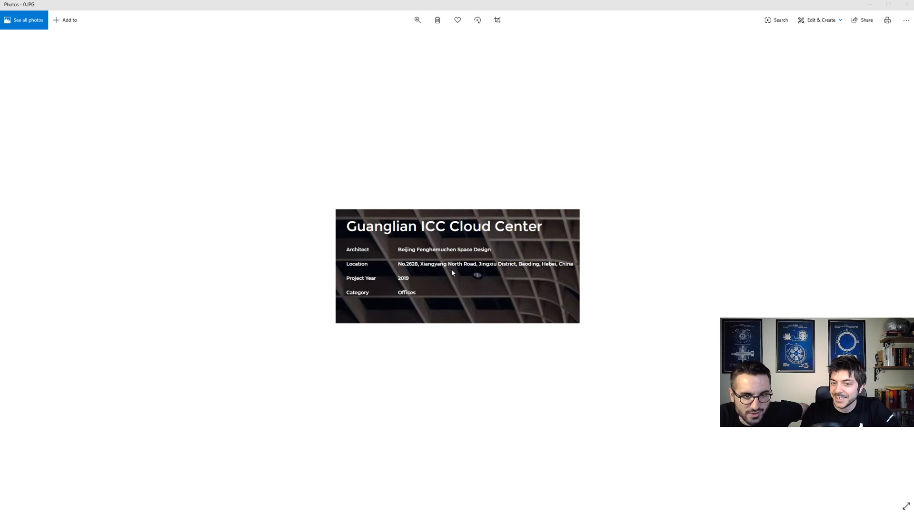
- Browse the reference photos of the Guanglian ICC Cloud Center's curved wooden lattice ceiling, then switch to Rhino
{"action": "key", "text": "Right"}
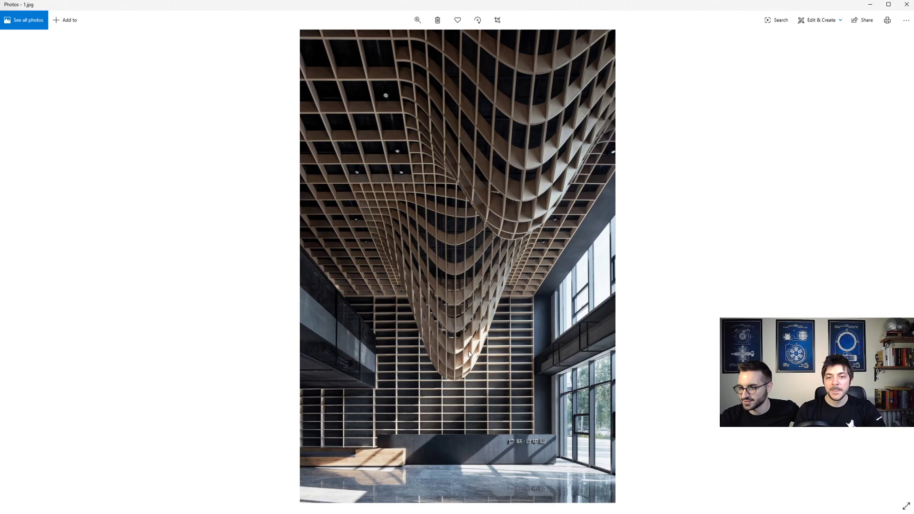
{"action": "key", "text": "Right"}
{"action": "key", "text": "Right"}
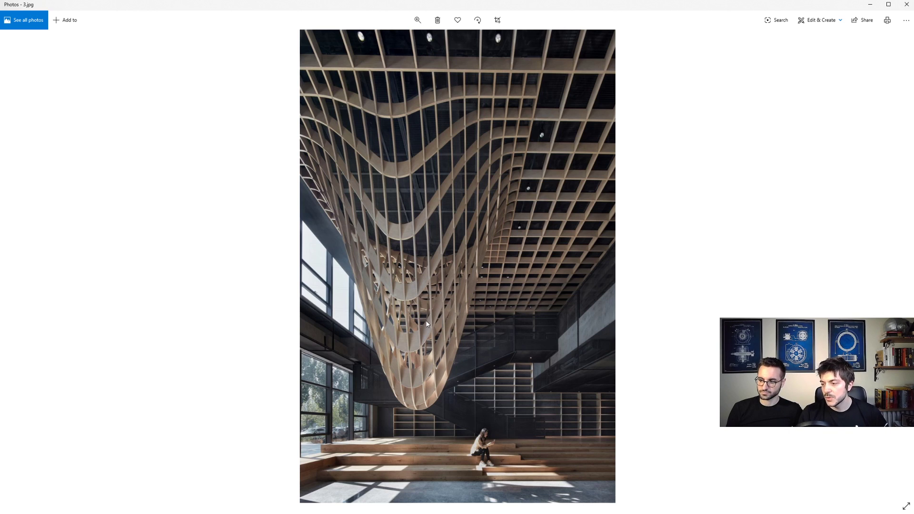
{"action": "key", "text": "Right"}
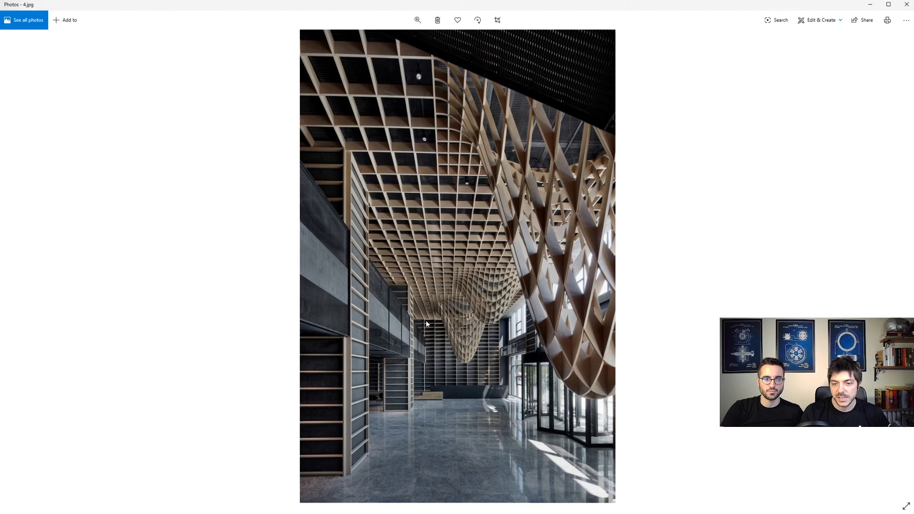
{"action": "key", "text": "Left"}
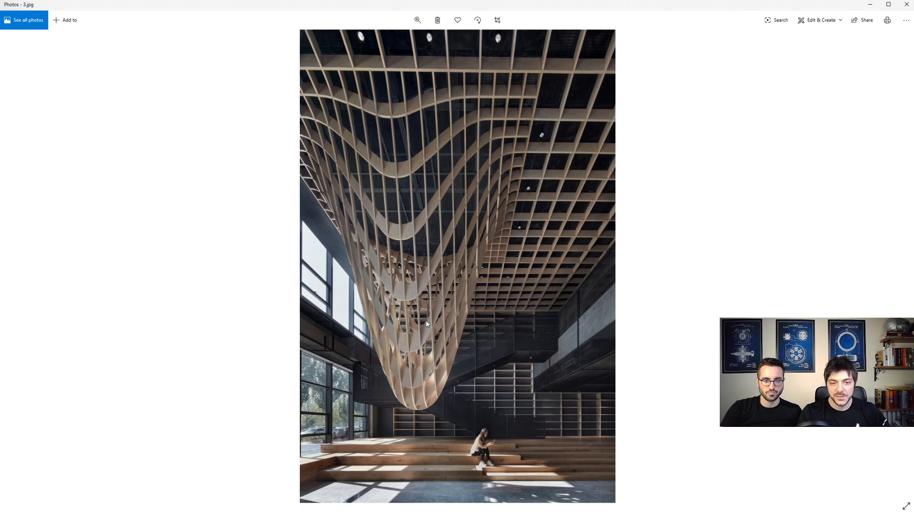
{"action": "key", "text": "Right"}
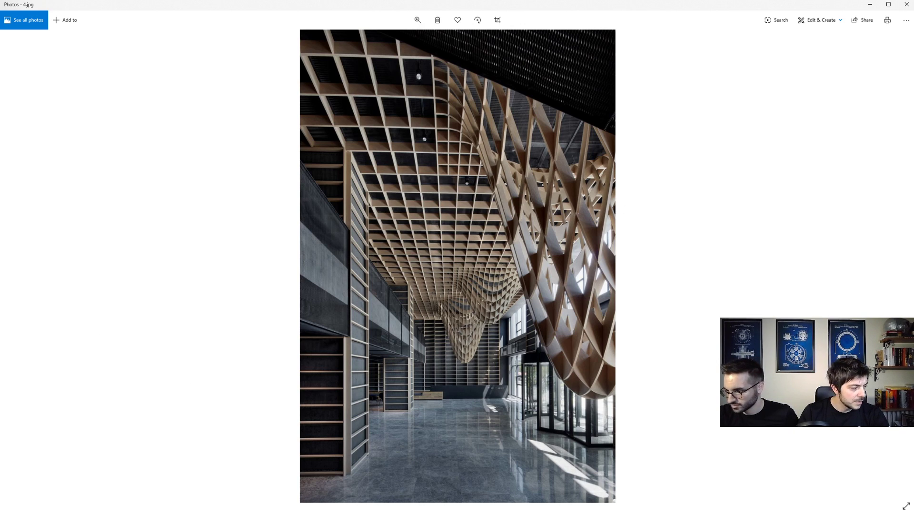
{"action": "left_click", "coordinate": [870, 5]}
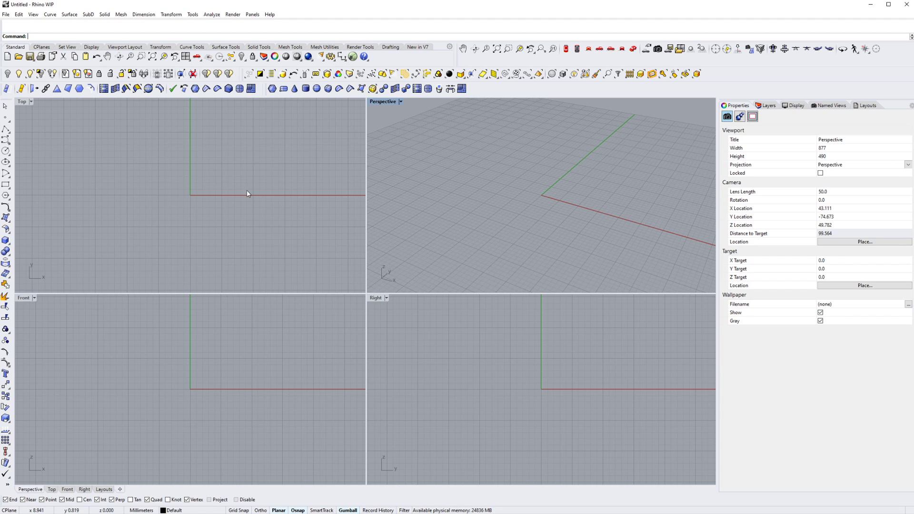
- Create a roughly square SubD plane around the origin in the maximized Top view, with XCount 5 and YCount 5
{"action": "double_click", "coordinate": [21, 102]}
{"action": "right_click_drag", "start_coordinate": [344, 252], "coordinate": [246, 237]}
{"action": "scroll", "coordinate": [255, 251], "scroll_direction": "down", "scroll_amount": 6}
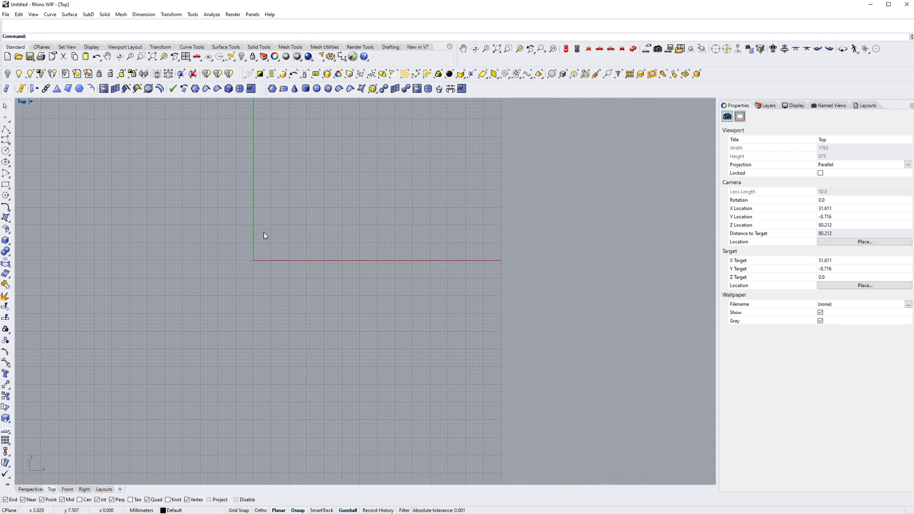
{"action": "left_click", "coordinate": [283, 89]}
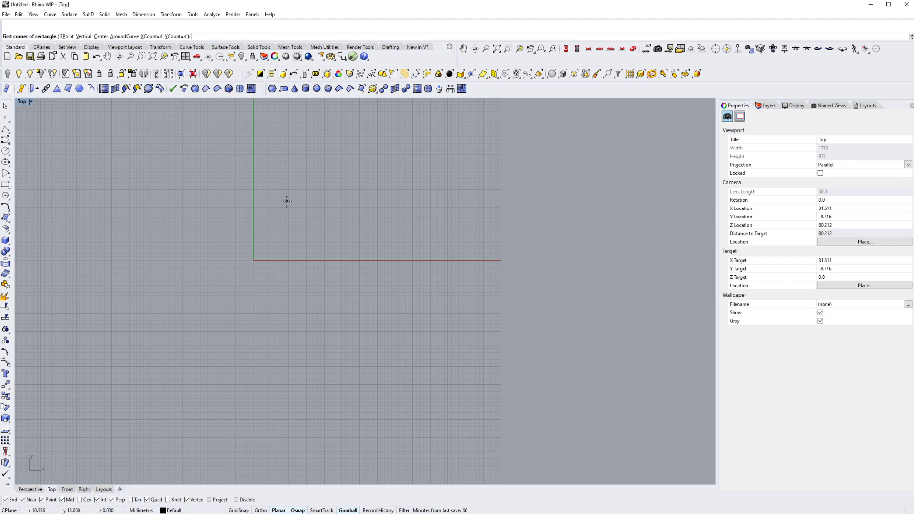
{"action": "left_click", "coordinate": [151, 37]}
{"action": "type", "text": "5"}
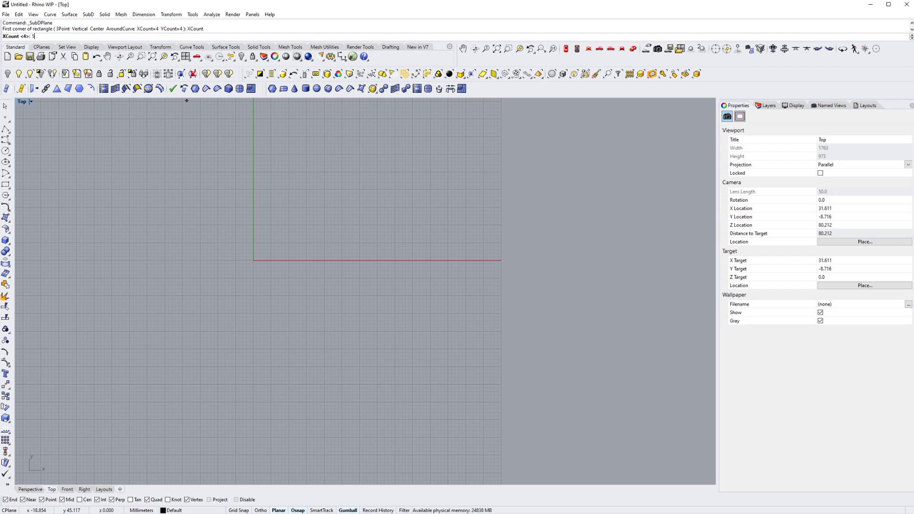
{"action": "key", "text": "Return"}
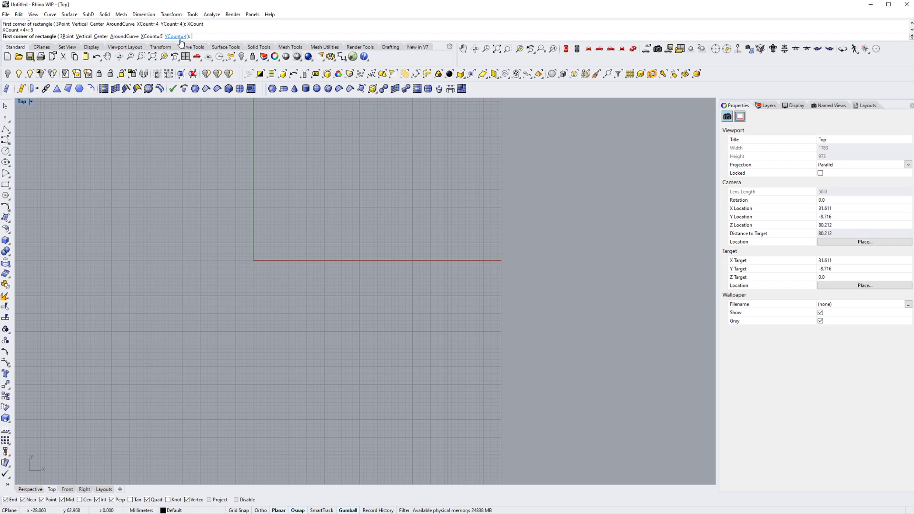
{"action": "left_click", "coordinate": [174, 36]}
{"action": "type", "text": "5"}
{"action": "key", "text": "Return"}
{"action": "left_click", "coordinate": [130, 145]}
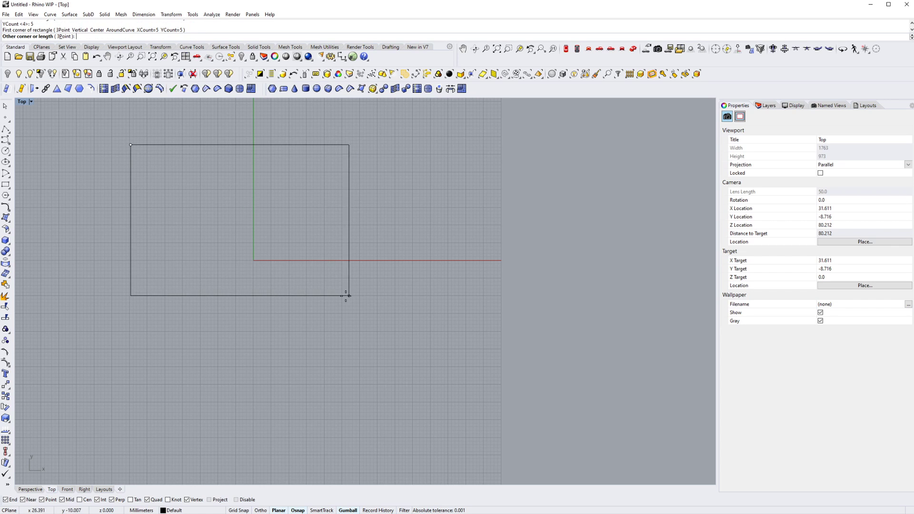
{"action": "scroll", "coordinate": [349, 296], "scroll_direction": "down", "scroll_amount": 3}
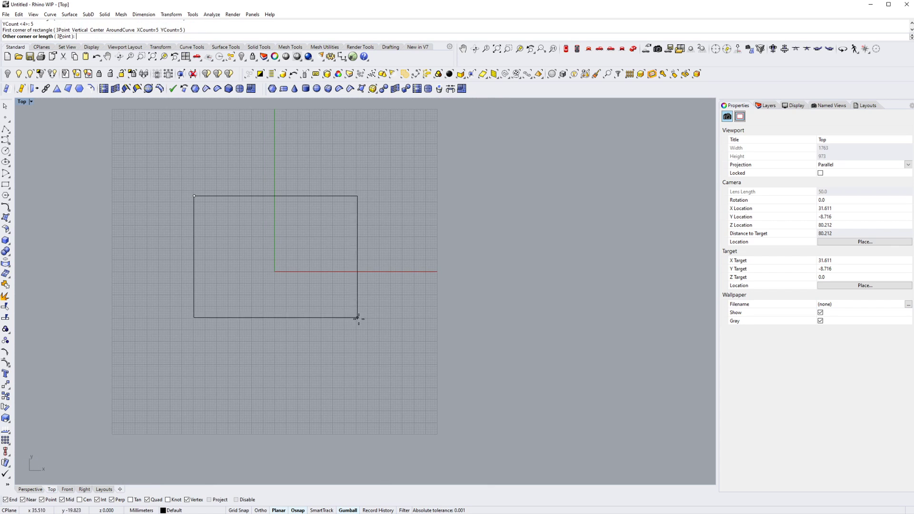
{"action": "left_click", "coordinate": [400, 340]}
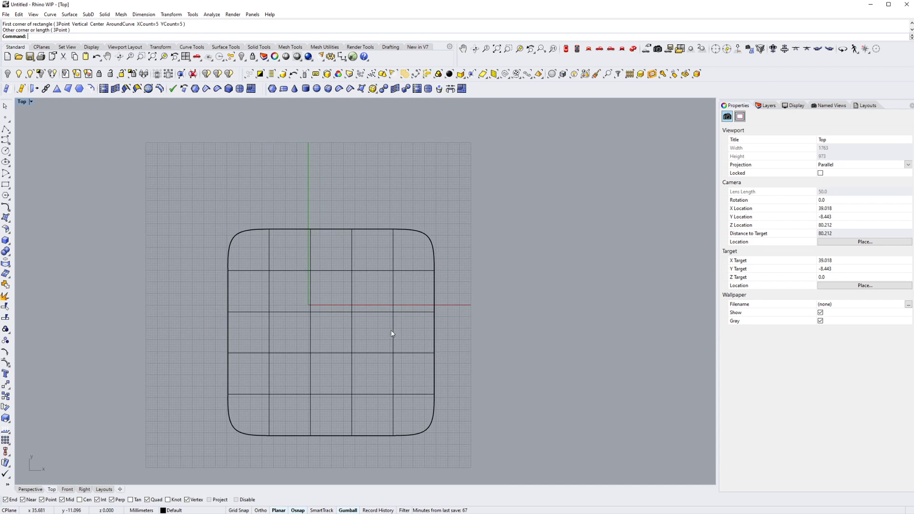
- Switch to the Perspective view and set its display mode to Shaded
{"action": "left_click", "coordinate": [633, 48]}
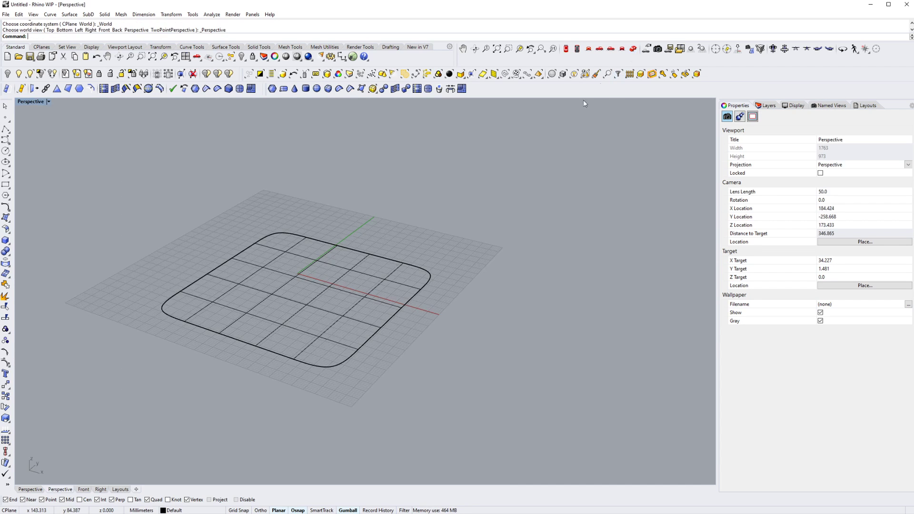
{"action": "scroll", "coordinate": [304, 292], "scroll_direction": "up", "scroll_amount": 3}
{"action": "key", "text": "Tab"}
{"action": "key", "text": "Tab"}
{"action": "right_click_drag", "start_coordinate": [305, 286], "coordinate": [307, 274]}
{"action": "right_click_drag", "start_coordinate": [308, 274], "coordinate": [327, 262], "text": "shift"}
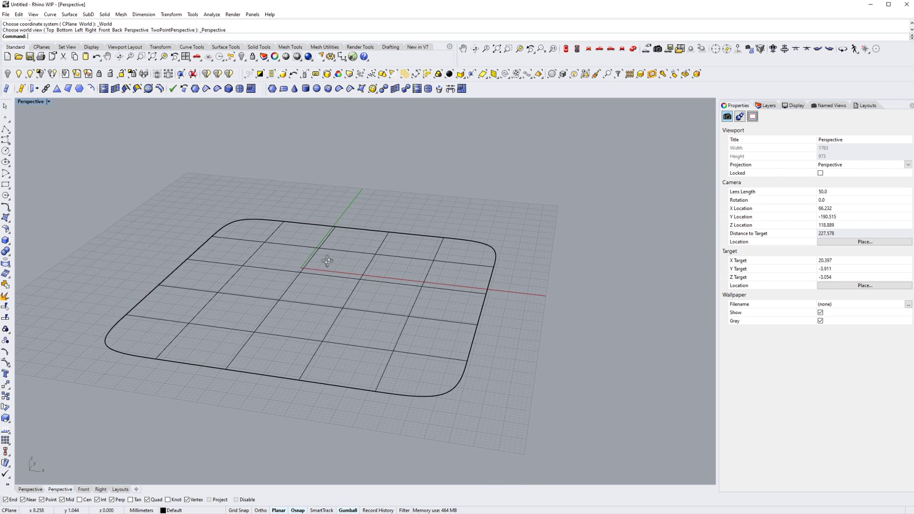
{"action": "type", "text": "W2"}
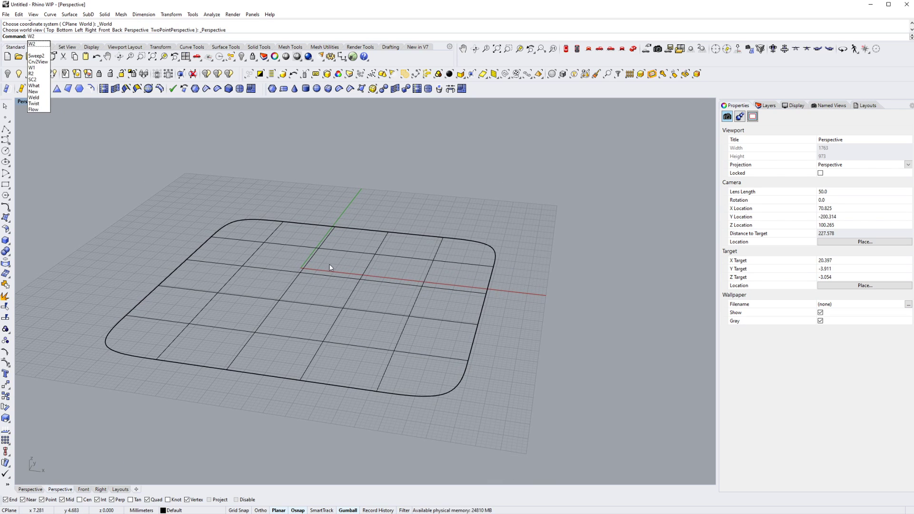
{"action": "key", "text": "Escape"}
{"action": "mouse_move", "coordinate": [321, 247]}
{"action": "right_mouse_down", "text": "shift"}
{"action": "mouse_move", "coordinate": [343, 249]}
{"action": "mouse_move", "coordinate": [344, 289]}
{"action": "right_mouse_up", "text": "shift"}
{"action": "key", "text": "ctrl+alt+w"}
{"action": "key", "text": "ctrl+alt+s"}
{"action": "left_click", "coordinate": [345, 289], "text": "ctrl+shift"}
{"action": "key", "text": "Escape"}
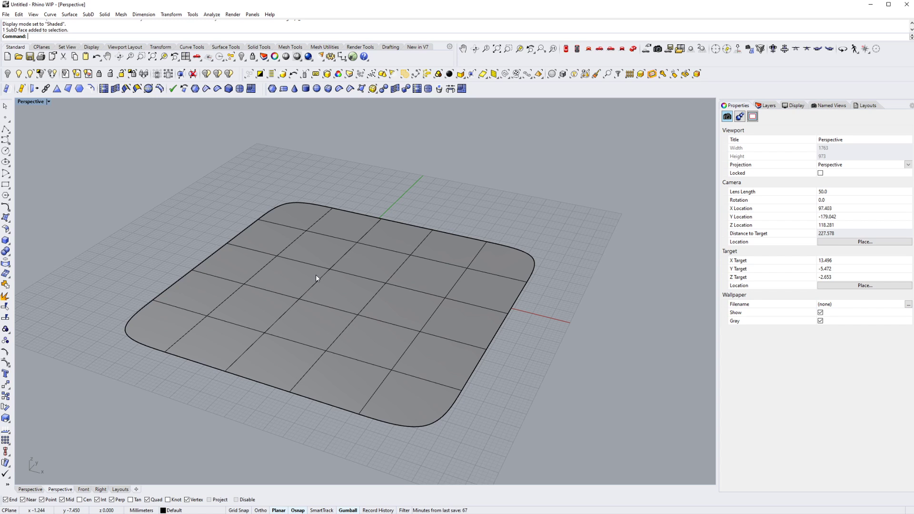
- Raise a single interior vertex of the SubD plane vertically to form a rounded bump
{"action": "right_click_drag", "start_coordinate": [329, 272], "coordinate": [339, 271], "text": "shift"}
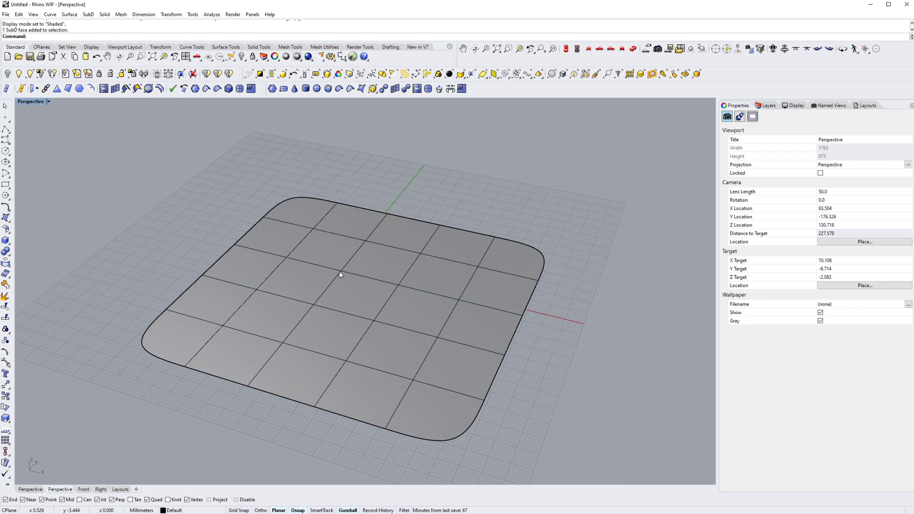
{"action": "scroll", "coordinate": [338, 270], "scroll_direction": "up", "scroll_amount": 3}
{"action": "left_click", "coordinate": [343, 272], "text": "ctrl+shift"}
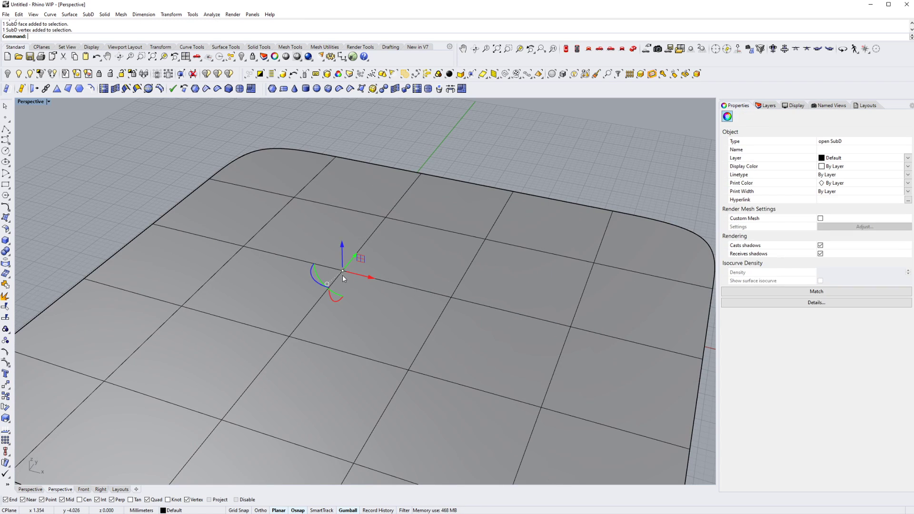
{"action": "right_click_drag", "start_coordinate": [419, 302], "coordinate": [291, 255]}
{"action": "key", "text": "Escape"}
{"action": "left_click", "coordinate": [313, 261], "text": "ctrl+shift"}
{"action": "left_click_drag", "start_coordinate": [291, 254], "coordinate": [290, 191]}
{"action": "right_click_drag", "start_coordinate": [290, 191], "coordinate": [269, 248]}
{"action": "right_click_drag", "start_coordinate": [326, 275], "coordinate": [345, 291]}
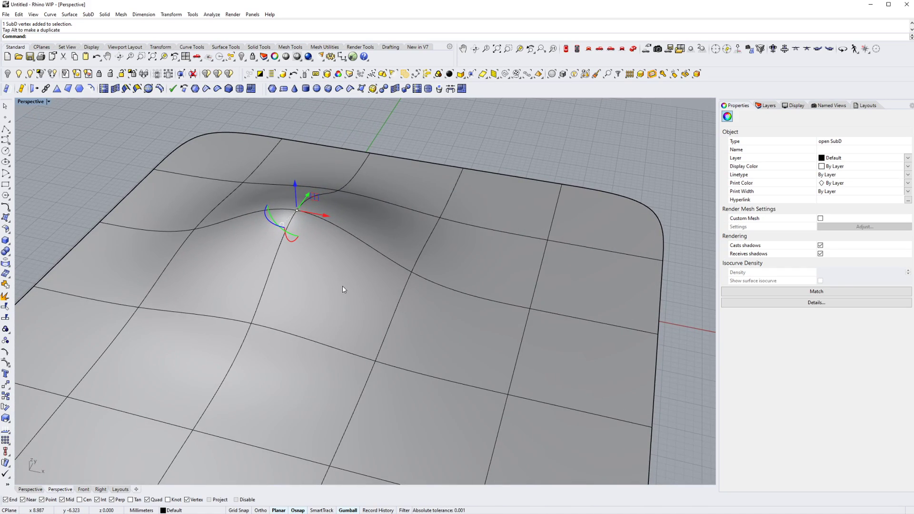
- Compare the flat control-cage display of the raised bump with its smooth display from several angles
{"action": "key", "text": "Tab"}
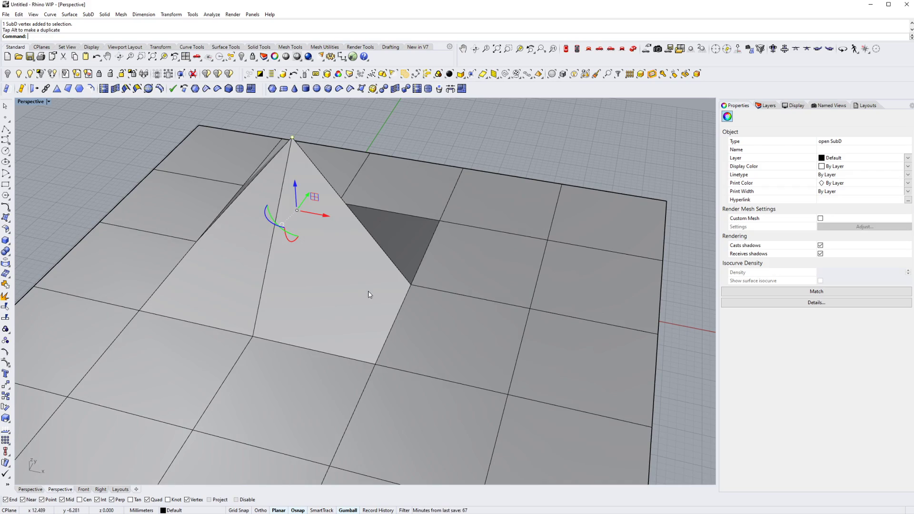
{"action": "right_click_drag", "start_coordinate": [367, 295], "coordinate": [318, 275]}
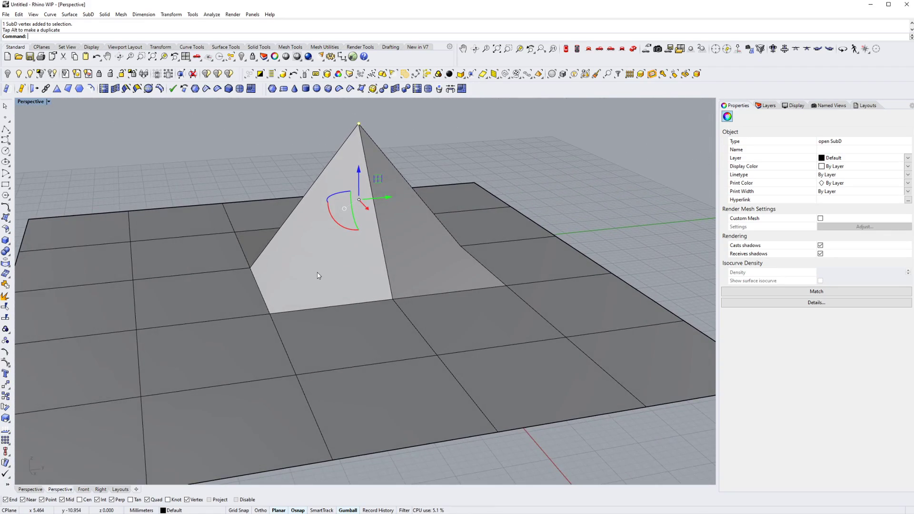
{"action": "right_click_drag", "start_coordinate": [326, 244], "coordinate": [359, 272]}
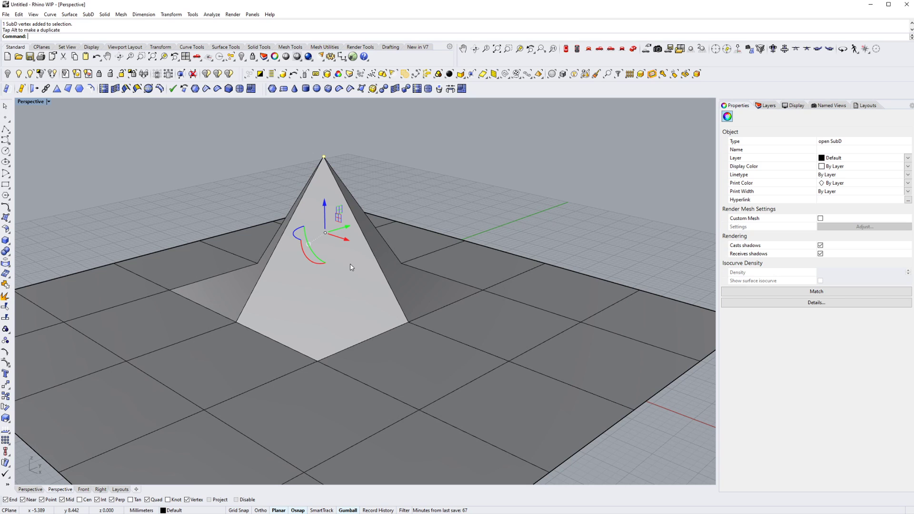
{"action": "key", "text": "Tab"}
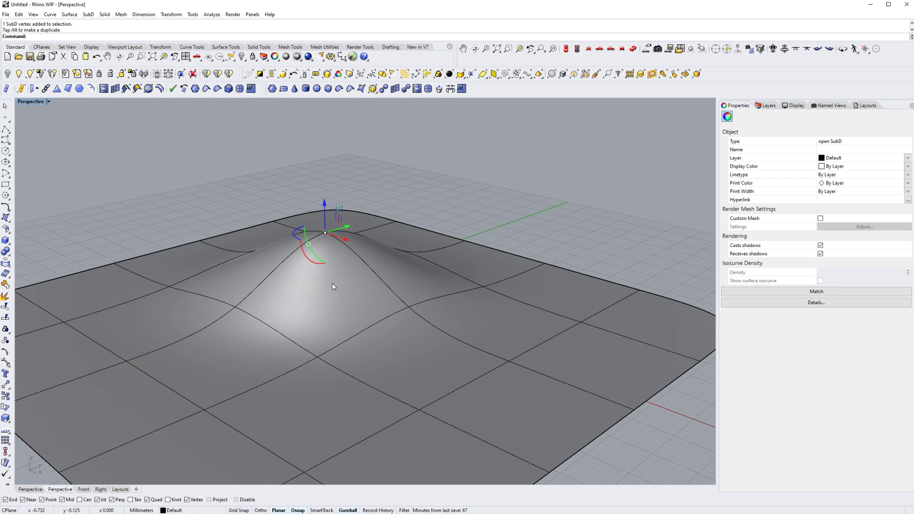
{"action": "right_click_drag", "start_coordinate": [333, 283], "coordinate": [334, 314]}
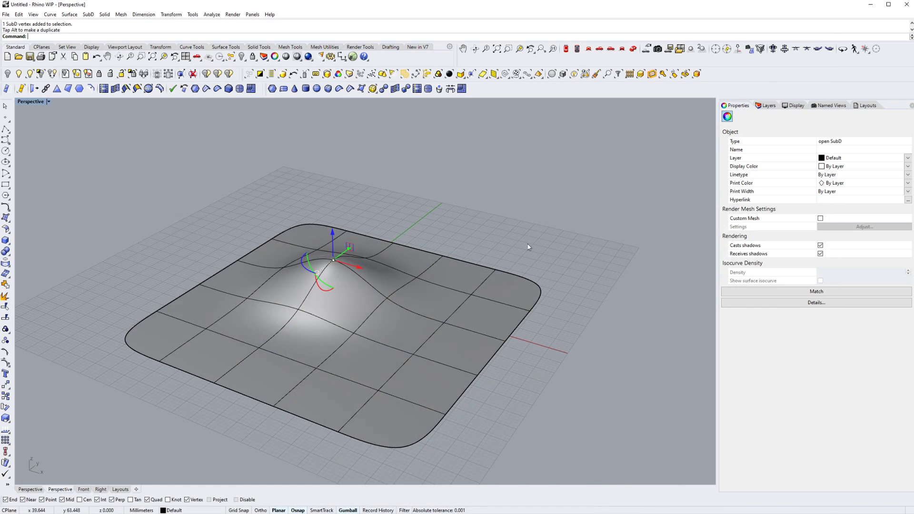
- Undo the vertex move on the SubD plane
{"action": "key", "text": "ctrl+z"}
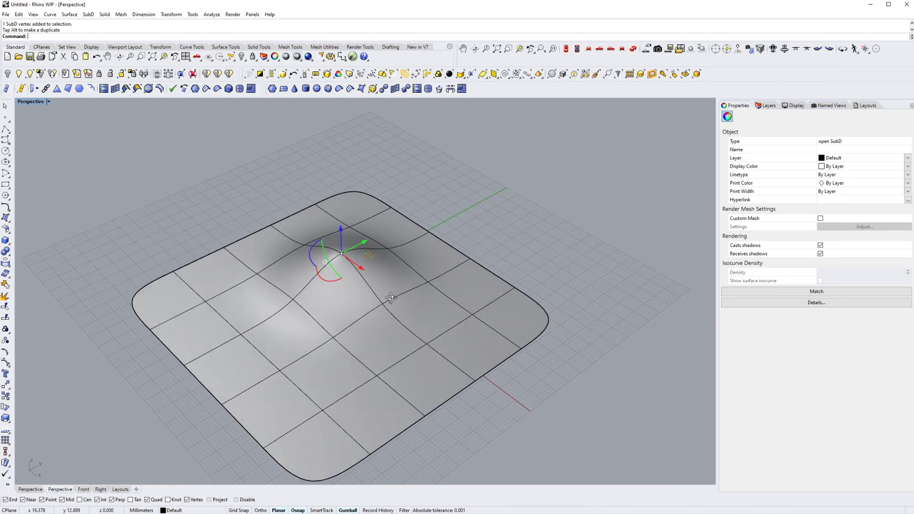
{"action": "key", "text": "ctrl+z"}
{"action": "right_click_drag", "start_coordinate": [382, 294], "coordinate": [366, 275]}
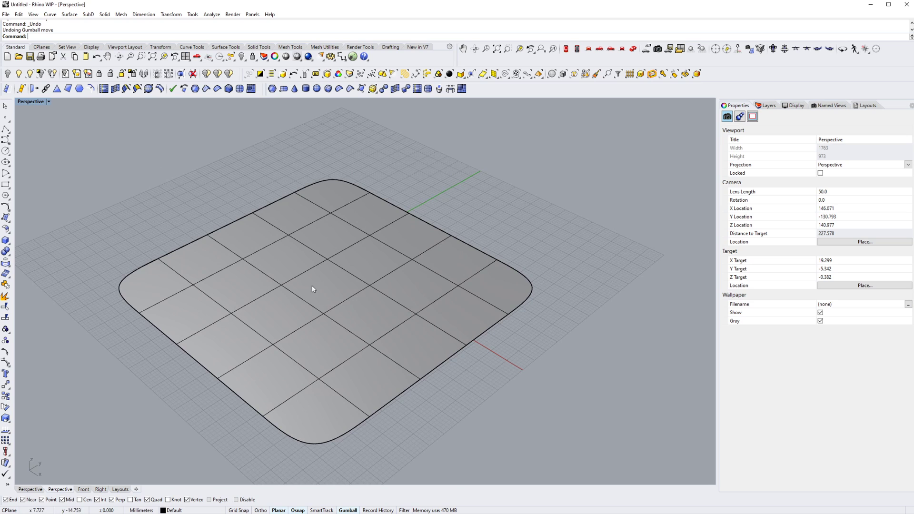
- Select the entire interior edge chain nearest the plane's negative-X side and raise it vertically into a long ridge
{"action": "right_click_drag", "start_coordinate": [313, 289], "coordinate": [252, 277]}
{"action": "double_click", "coordinate": [250, 274], "text": "ctrl+shift"}
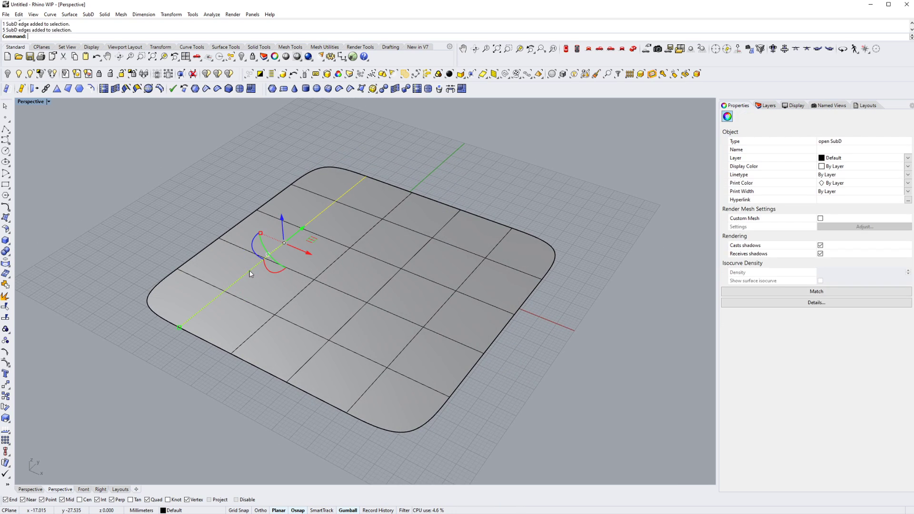
{"action": "scroll", "coordinate": [248, 274], "scroll_direction": "up", "scroll_amount": 5}
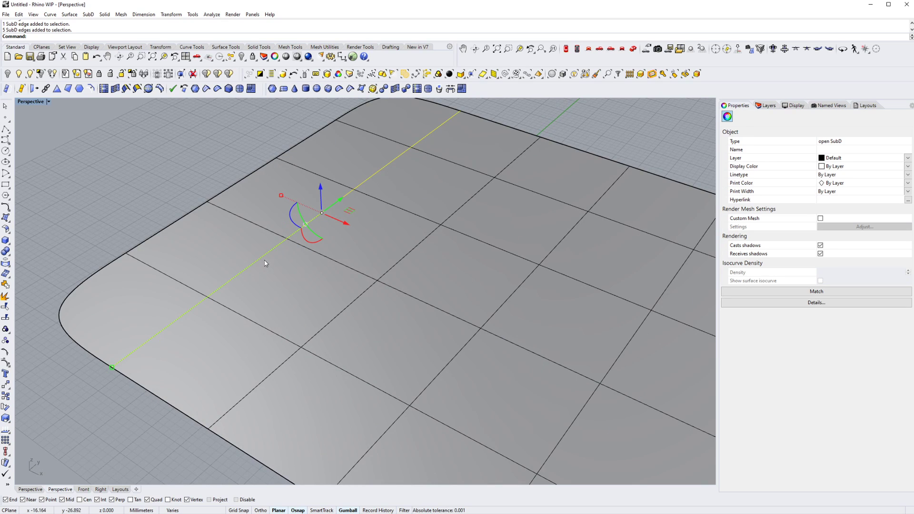
{"action": "scroll", "coordinate": [264, 260], "scroll_direction": "down", "scroll_amount": 5}
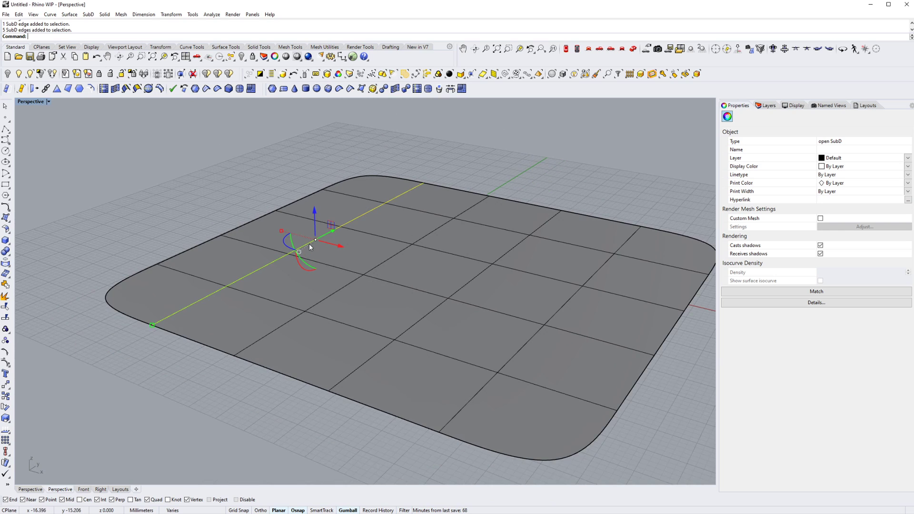
{"action": "left_click_drag", "start_coordinate": [314, 207], "coordinate": [318, 157]}
{"action": "right_click_drag", "start_coordinate": [363, 241], "coordinate": [367, 252]}
{"action": "right_click_drag", "start_coordinate": [427, 282], "coordinate": [347, 332]}
- Select three adjacent faces one by one along a single row beside the raised ridge
{"action": "key", "text": "Escape"}
{"action": "left_click", "coordinate": [363, 343], "text": "ctrl+shift"}
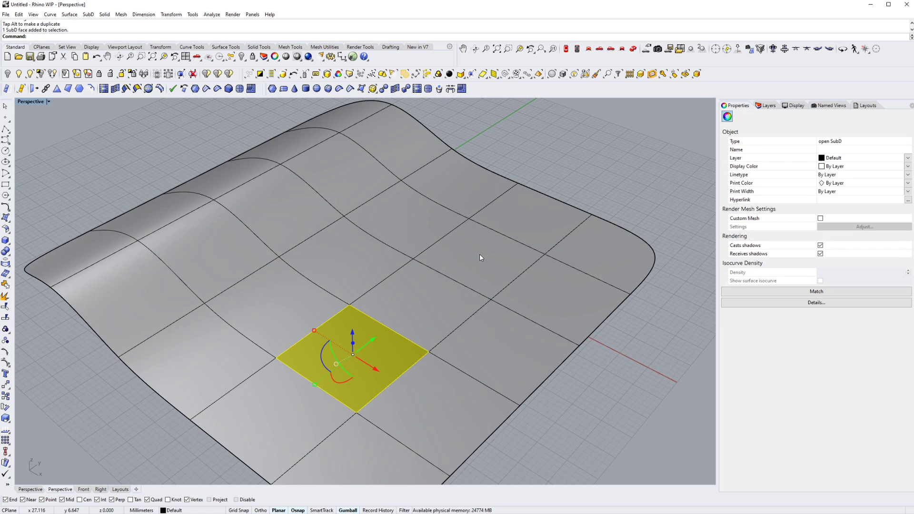
{"action": "right_click_drag", "start_coordinate": [458, 266], "coordinate": [437, 282]}
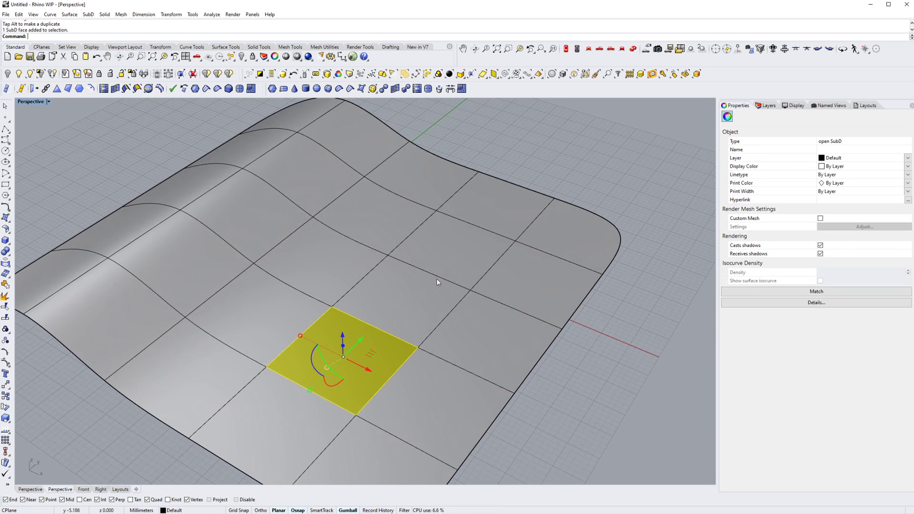
{"action": "left_click", "coordinate": [458, 254], "text": "ctrl+shift"}
{"action": "left_click", "coordinate": [432, 315], "text": "ctrl+shift"}
{"action": "scroll", "coordinate": [432, 315], "scroll_direction": "down", "scroll_amount": 5}
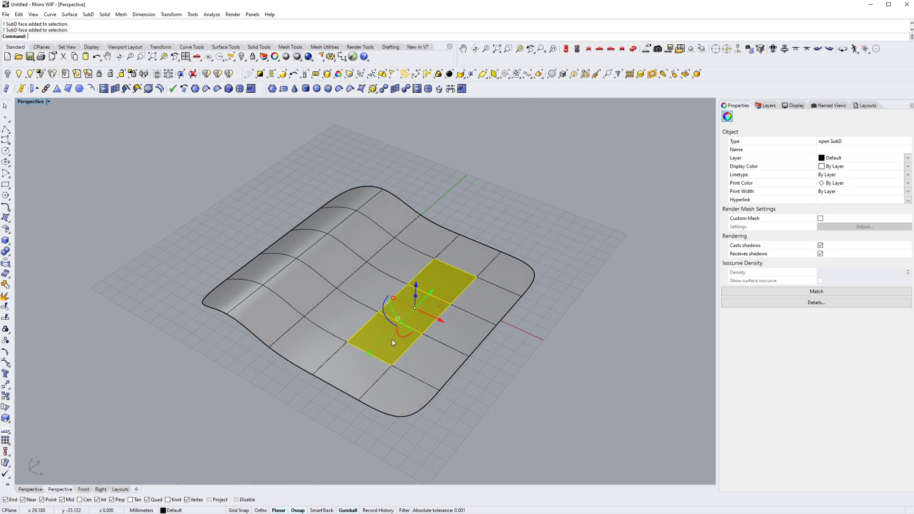
- Select the complete five-face strip running along Y across the SubD surface, then clear the selection
{"action": "key", "text": "Escape"}
{"action": "left_click", "coordinate": [354, 369], "text": "ctrl+shift"}
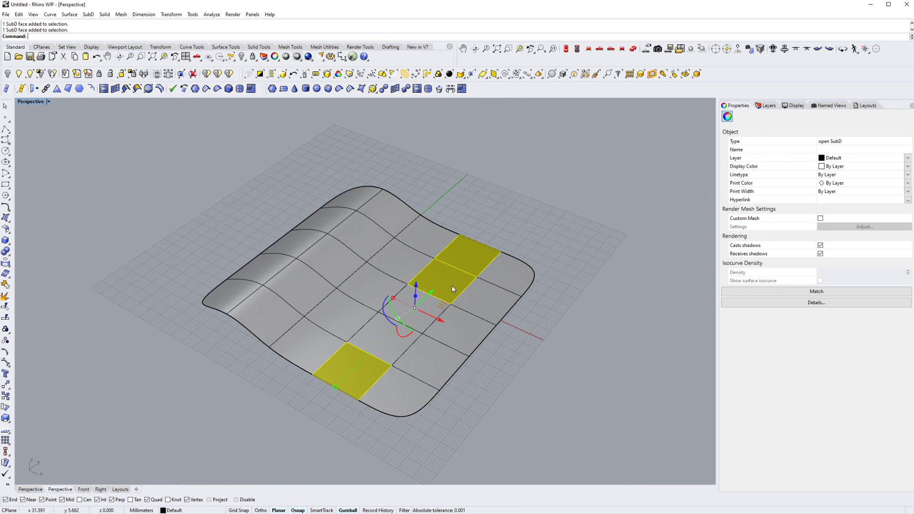
{"action": "right_click_drag", "start_coordinate": [453, 288], "coordinate": [420, 312]}
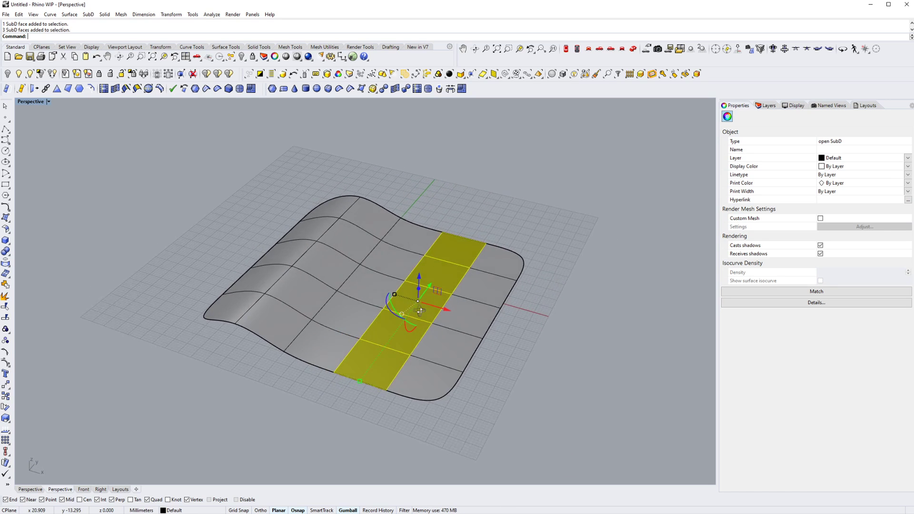
{"action": "right_click_drag", "start_coordinate": [325, 301], "coordinate": [360, 304]}
{"action": "right_click_drag", "start_coordinate": [407, 279], "coordinate": [373, 320]}
{"action": "key", "text": "Escape"}
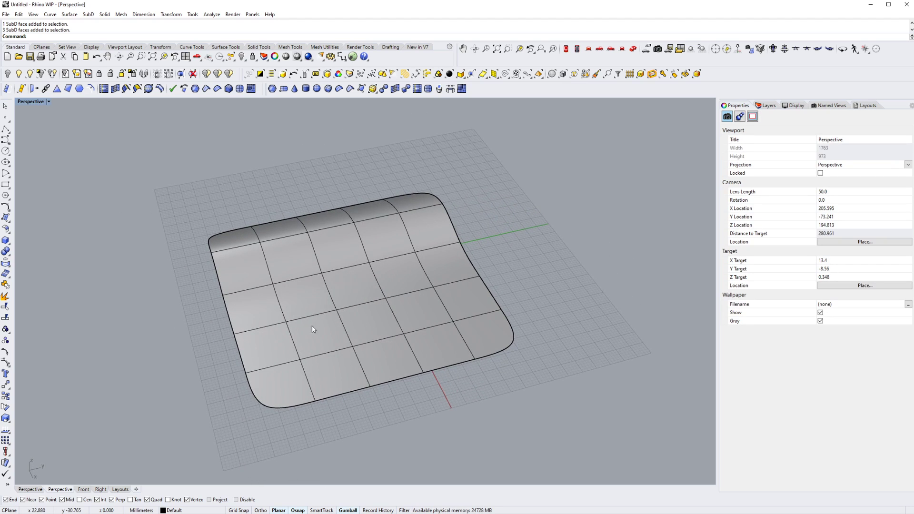
- Undo the raising of the edge chain on the SubD plane
{"action": "right_click_drag", "start_coordinate": [313, 329], "coordinate": [362, 287]}
{"action": "key", "text": "ctrl+z"}
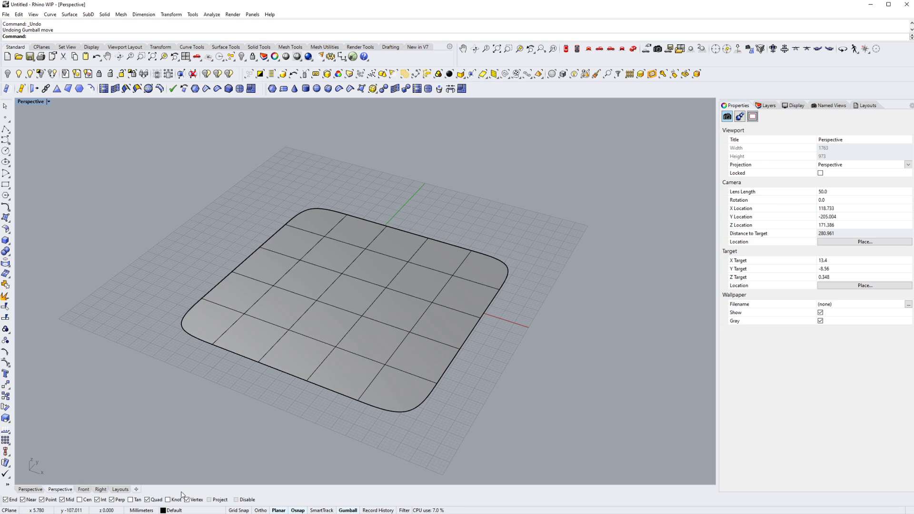
- Raise a central face of the flat SubD plane vertically by about 39 mm and check it in flat and smooth display
{"action": "right_click_drag", "start_coordinate": [340, 339], "coordinate": [318, 345]}
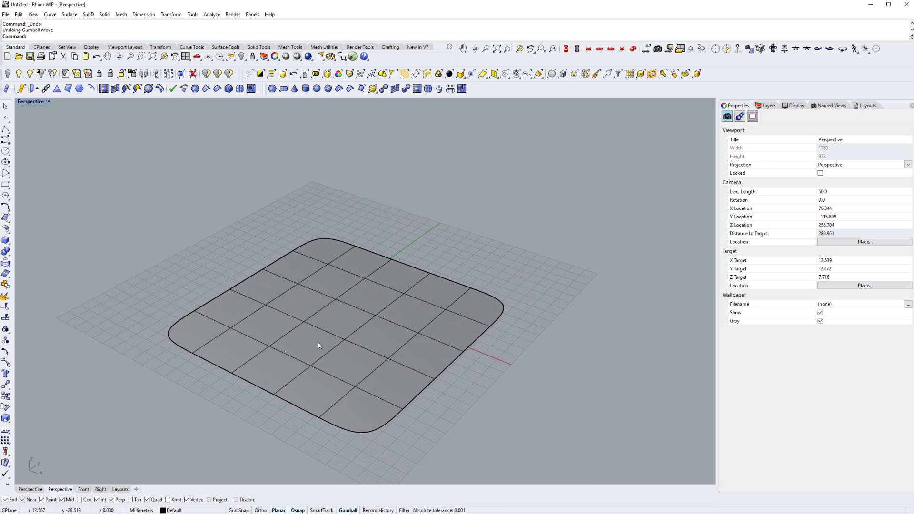
{"action": "left_click", "coordinate": [341, 318], "text": "ctrl+shift"}
{"action": "right_click_drag", "start_coordinate": [342, 373], "coordinate": [339, 339]}
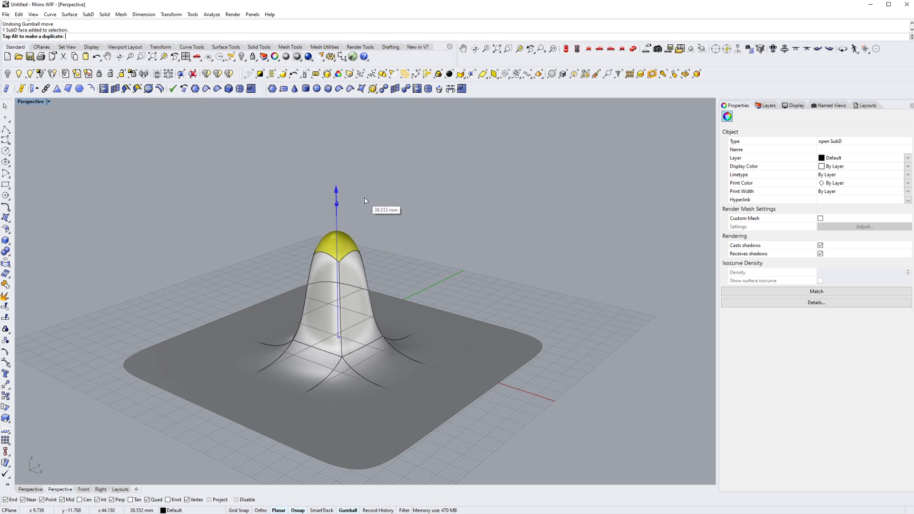
{"action": "right_click_drag", "start_coordinate": [376, 356], "coordinate": [359, 373]}
{"action": "key", "text": "Tab"}
{"action": "key", "text": "Tab"}
{"action": "key", "text": "Tab"}
{"action": "key", "text": "Escape"}
- Select the four base vertices of the raised block in the flat control cage and scale them outward
{"action": "left_click", "coordinate": [367, 391], "text": "ctrl+shift"}
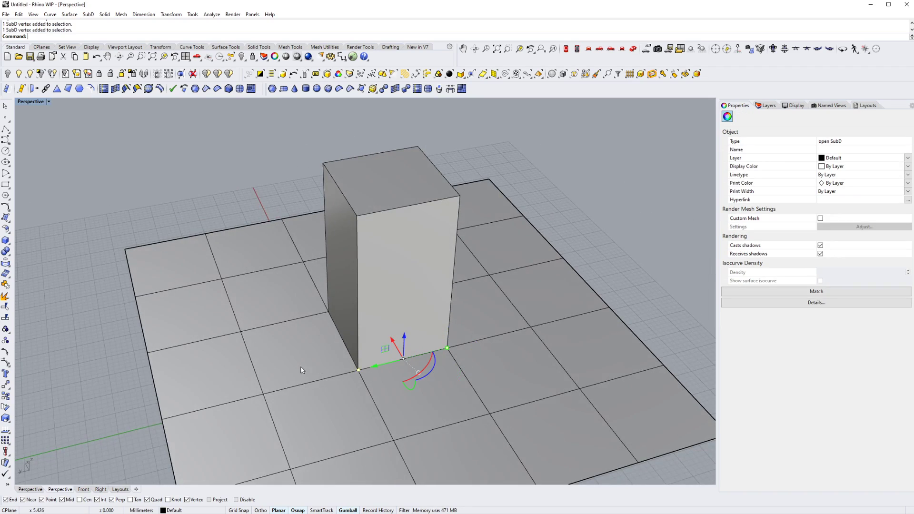
{"action": "right_click_drag", "start_coordinate": [300, 368], "coordinate": [388, 369]}
{"action": "right_click_drag", "start_coordinate": [336, 362], "coordinate": [427, 376]}
{"action": "mouse_move", "coordinate": [332, 333]}
{"action": "right_mouse_down", "text": "shift"}
{"action": "mouse_move", "coordinate": [359, 339]}
{"action": "mouse_move", "coordinate": [340, 330]}
{"action": "right_mouse_up", "text": "shift"}
{"action": "scroll", "coordinate": [339, 329], "scroll_direction": "up", "scroll_amount": 5}
{"action": "left_click_drag", "start_coordinate": [337, 314], "coordinate": [296, 303]}
{"action": "scroll", "coordinate": [304, 312], "scroll_direction": "down", "scroll_amount": 8}
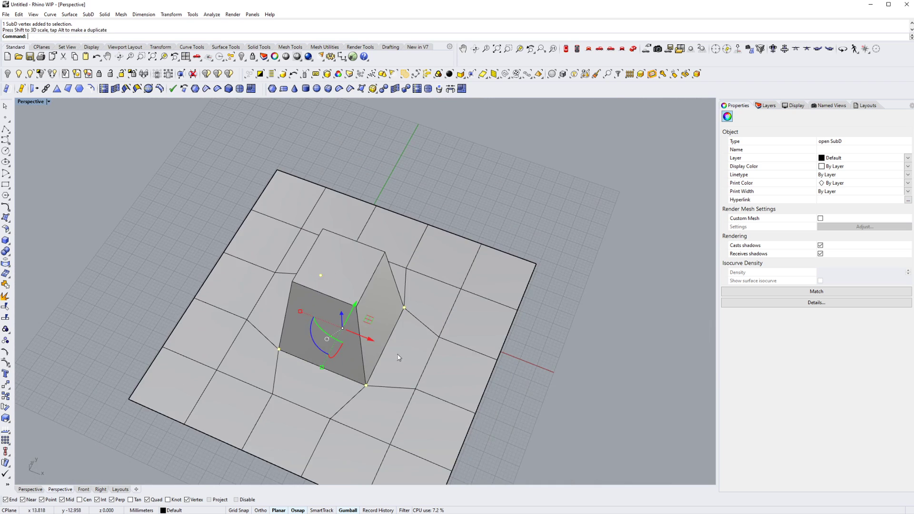
- Raise the four widened base vertices slightly above the plane and return the SubD to smooth display
{"action": "right_click_drag", "start_coordinate": [401, 358], "coordinate": [336, 296]}
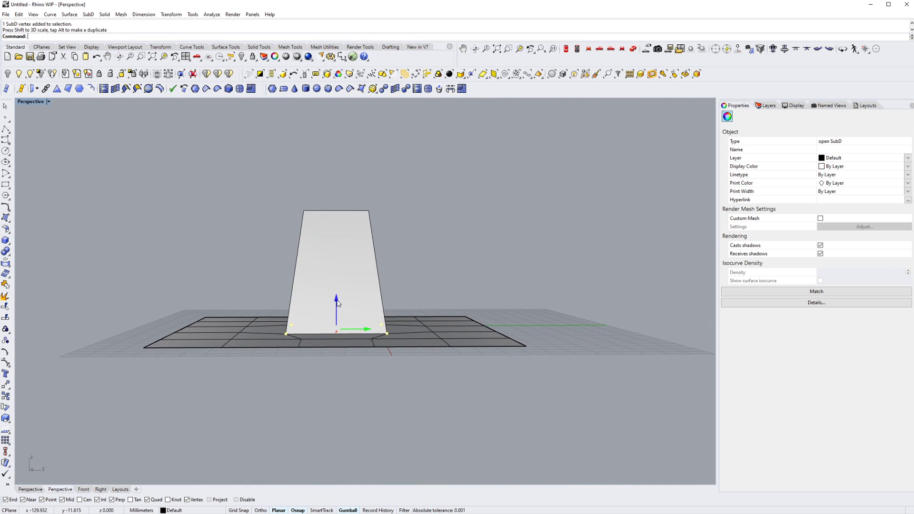
{"action": "left_click_drag", "start_coordinate": [338, 291], "coordinate": [337, 290]}
{"action": "right_click_drag", "start_coordinate": [339, 295], "coordinate": [322, 328]}
{"action": "key", "text": "Tab"}
{"action": "key", "text": "Tab"}
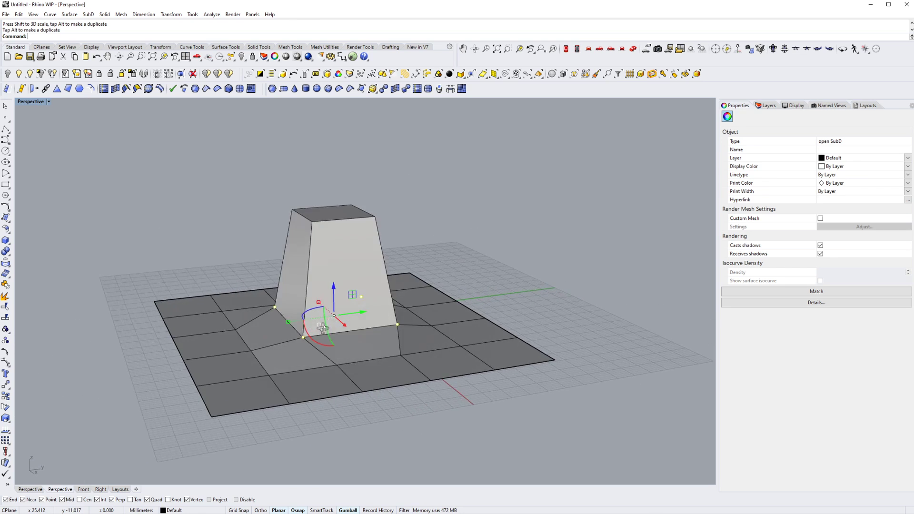
{"action": "right_click_drag", "start_coordinate": [356, 296], "coordinate": [301, 265]}
{"action": "key", "text": "Escape"}
{"action": "key", "text": "Tab"}
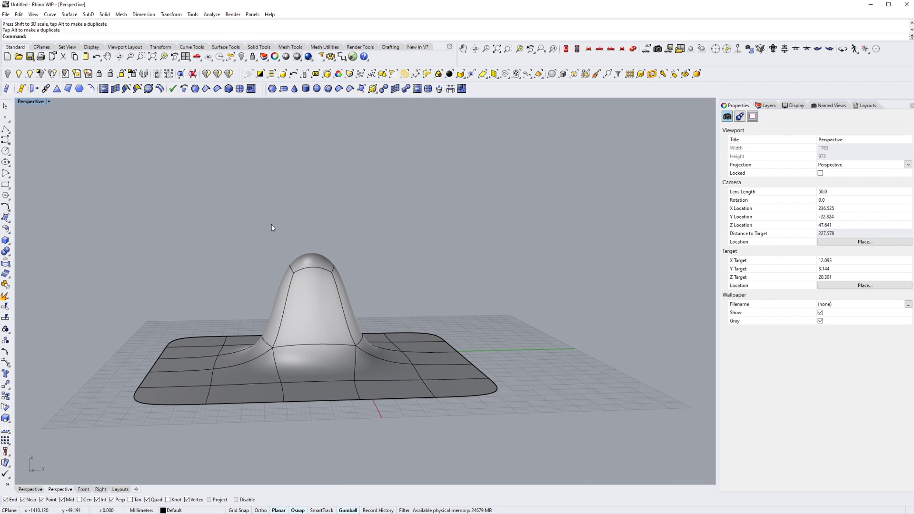
- Select the bump's top face with its edges and vertices and lower it vertically
{"action": "left_click_drag", "start_coordinate": [357, 284], "coordinate": [357, 285], "text": "ctrl+shift"}
{"action": "right_click_drag", "start_coordinate": [307, 289], "coordinate": [318, 316]}
{"action": "scroll", "coordinate": [314, 283], "scroll_direction": "up", "scroll_amount": 4}
{"action": "key", "text": "Tab"}
{"action": "key", "text": "Tab"}
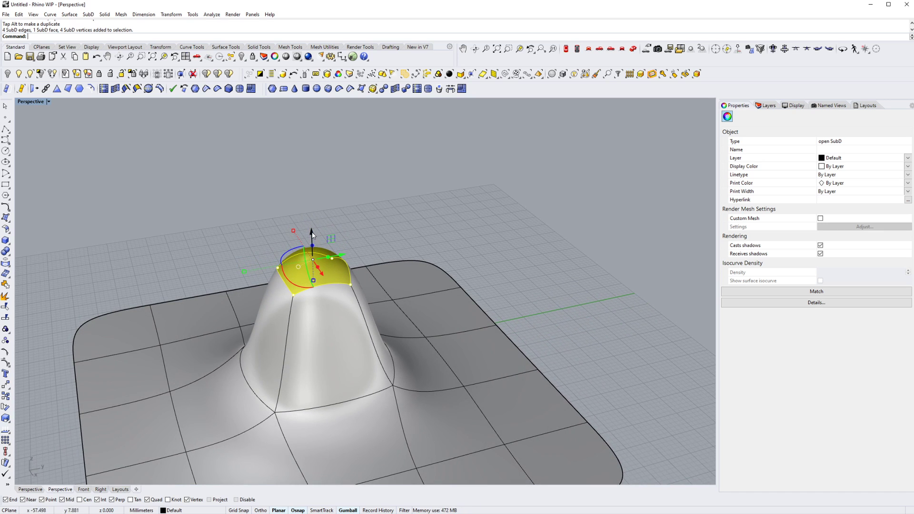
{"action": "left_click_drag", "start_coordinate": [312, 235], "coordinate": [313, 264]}
- Try scaling the bump's selected top face and undo that scaling
{"action": "right_click_drag", "start_coordinate": [325, 290], "coordinate": [302, 246]}
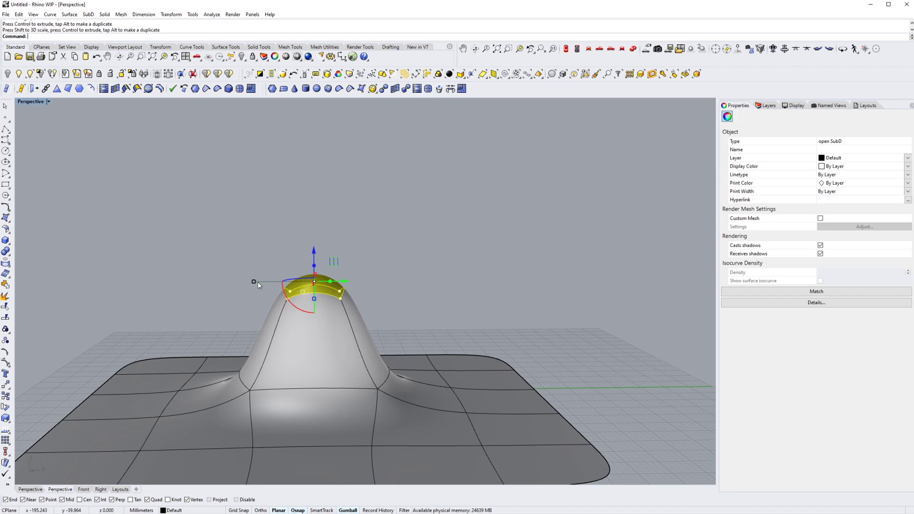
{"action": "key", "text": "ctrl+z"}
{"action": "right_click_drag", "start_coordinate": [261, 288], "coordinate": [352, 333]}
- Select the bump's top face with its edges and vertices again and lower it further into a flatter mound
{"action": "scroll", "coordinate": [348, 305], "scroll_direction": "down", "scroll_amount": 4}
{"action": "right_click_drag", "start_coordinate": [348, 297], "coordinate": [249, 249]}
{"action": "scroll", "coordinate": [314, 272], "scroll_direction": "up", "scroll_amount": 6}
{"action": "left_click_drag", "start_coordinate": [397, 292], "coordinate": [397, 292]}
{"action": "right_click_drag", "start_coordinate": [397, 292], "coordinate": [349, 279]}
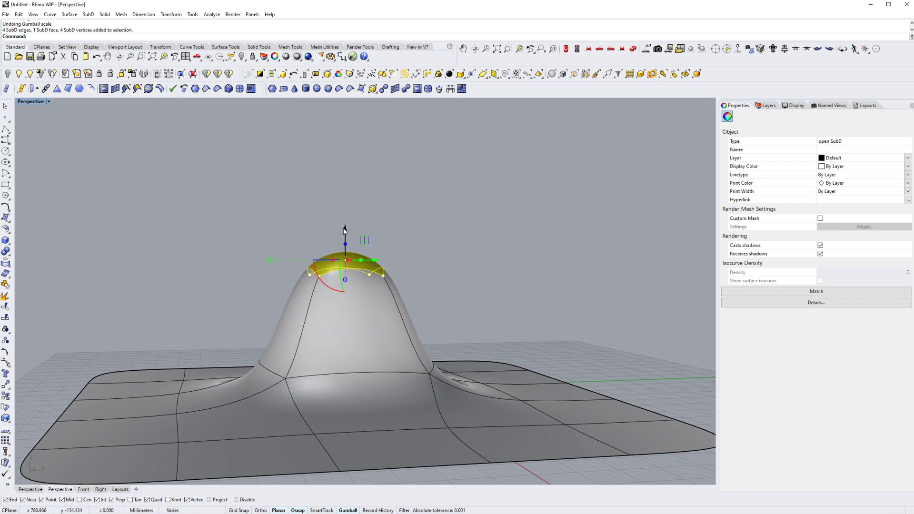
{"action": "left_click_drag", "start_coordinate": [345, 230], "coordinate": [344, 296]}
{"action": "right_click_drag", "start_coordinate": [343, 296], "coordinate": [333, 348]}
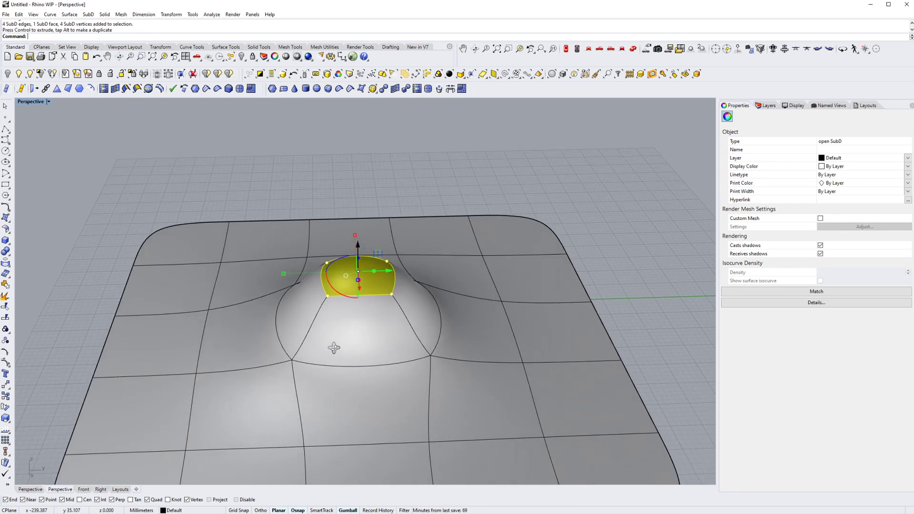
{"action": "scroll", "coordinate": [333, 348], "scroll_direction": "down", "scroll_amount": 4}
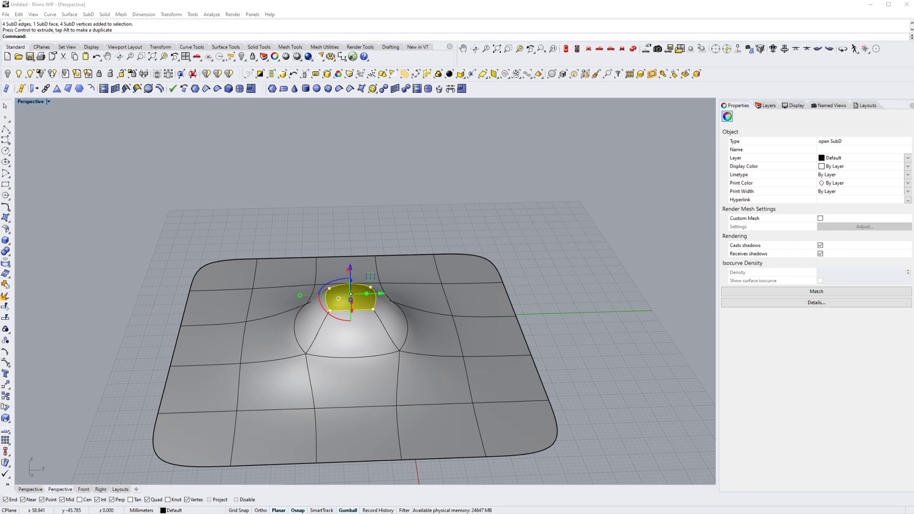
- Select the whole SubD surface and scale it narrower along Y, leaving its X length unchanged
{"action": "mouse_move", "coordinate": [381, 282]}
{"action": "right_mouse_down"}
{"action": "mouse_move", "coordinate": [398, 279]}
{"action": "mouse_move", "coordinate": [365, 273]}
{"action": "mouse_move", "coordinate": [366, 286]}
{"action": "right_mouse_up"}
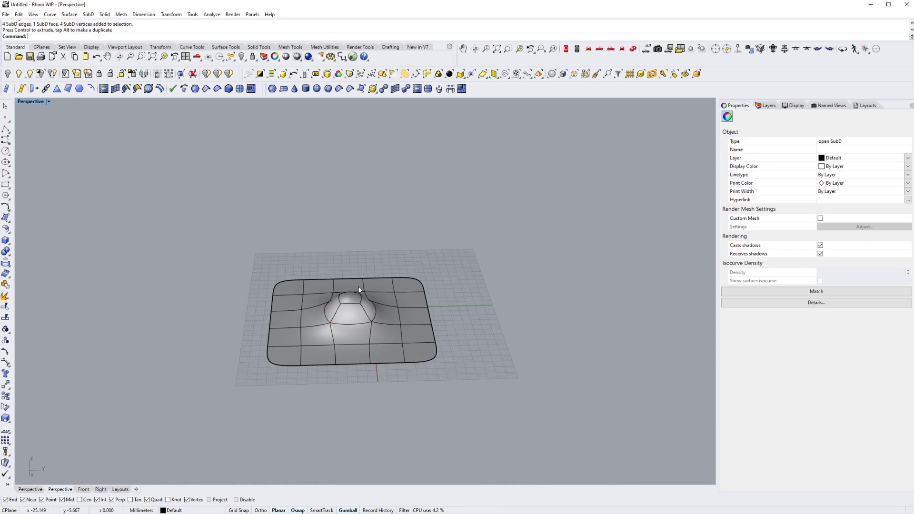
{"action": "right_click_drag", "start_coordinate": [358, 287], "coordinate": [354, 304]}
{"action": "scroll", "coordinate": [341, 277], "scroll_direction": "up", "scroll_amount": 6}
{"action": "left_click", "coordinate": [329, 279]}
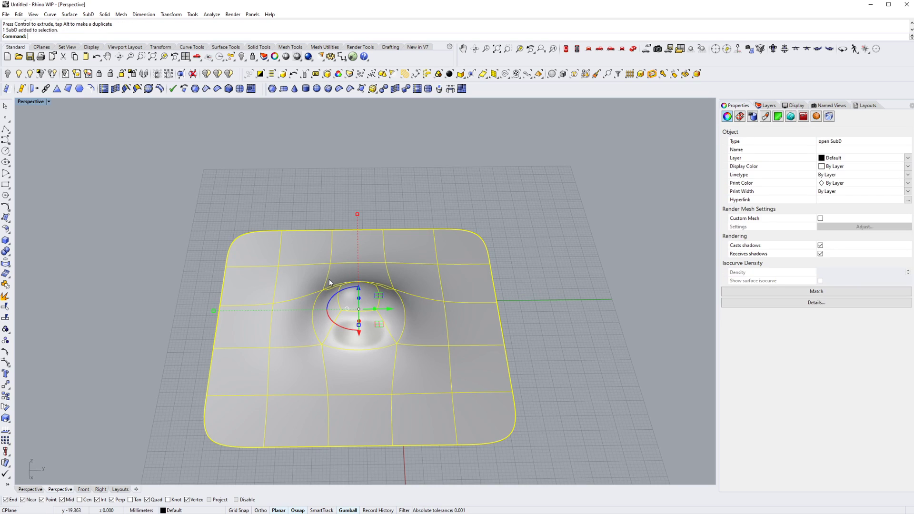
{"action": "left_click_drag", "start_coordinate": [215, 314], "coordinate": [265, 317]}
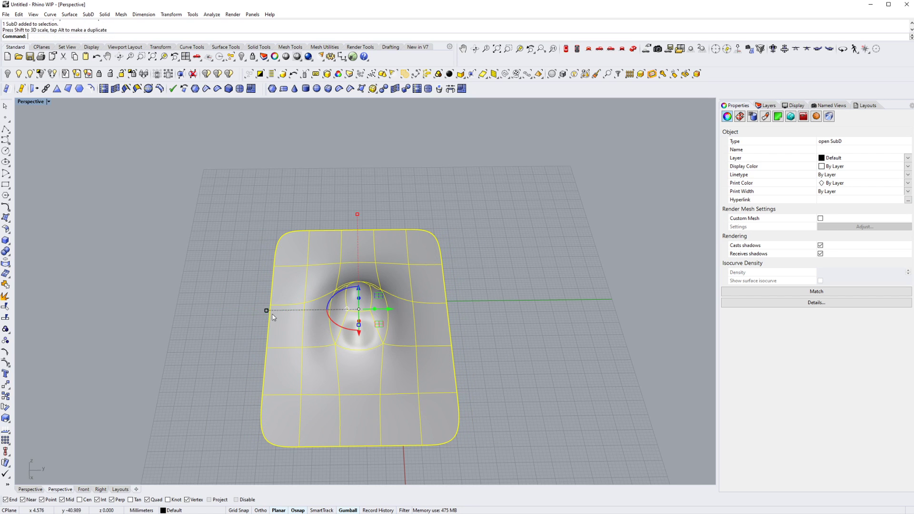
{"action": "right_click_drag", "start_coordinate": [443, 323], "coordinate": [364, 284]}
{"action": "left_click", "coordinate": [363, 284]}
- In flat wireframe display, select the entire raised block and scale it narrower along X
{"action": "scroll", "coordinate": [391, 324], "scroll_direction": "up", "scroll_amount": 4}
{"action": "key", "text": "Tab"}
{"action": "right_click_drag", "start_coordinate": [393, 326], "coordinate": [343, 299], "text": "shift"}
{"action": "key", "text": "ctrl+alt+w"}
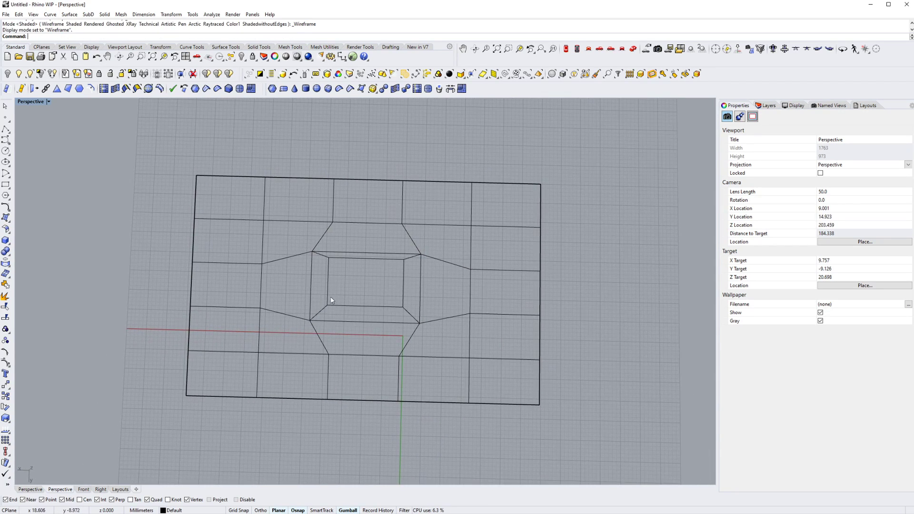
{"action": "left_click_drag", "start_coordinate": [430, 333], "coordinate": [431, 334], "text": "ctrl+shift"}
{"action": "right_click_drag", "start_coordinate": [410, 328], "coordinate": [400, 303]}
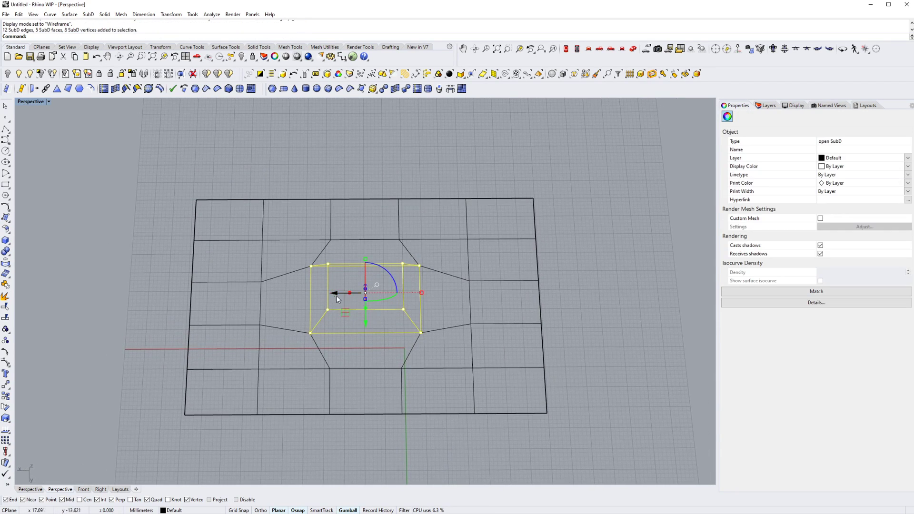
{"action": "left_click_drag", "start_coordinate": [421, 294], "coordinate": [405, 294]}
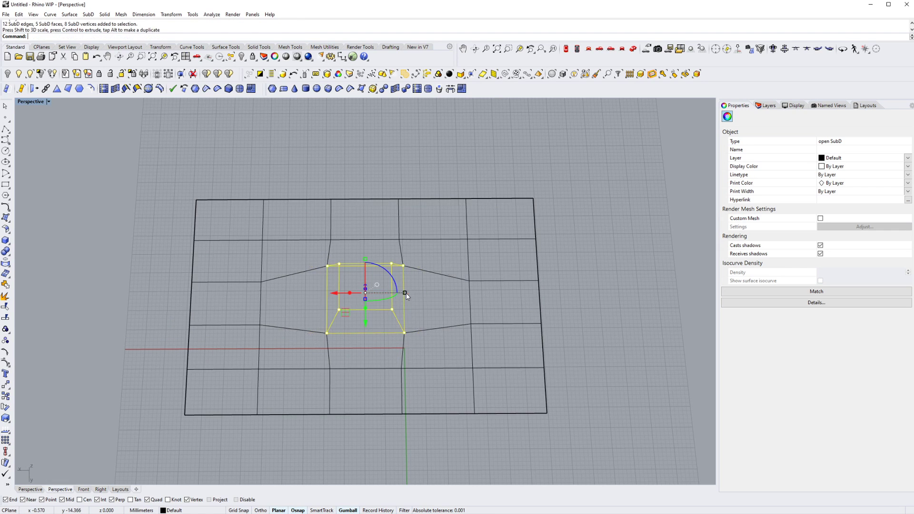
{"action": "right_click_drag", "start_coordinate": [404, 294], "coordinate": [376, 325]}
- Compare the narrowed block's smooth and flat cage displays from several angles
{"action": "key", "text": "Tab"}
{"action": "key", "text": "Tab"}
{"action": "key", "text": "Tab"}
{"action": "key", "text": "Escape"}
{"action": "left_click_drag", "start_coordinate": [276, 266], "coordinate": [382, 301]}
{"action": "key", "text": "Tab"}
{"action": "right_click_drag", "start_coordinate": [401, 327], "coordinate": [328, 305]}
{"action": "key", "text": "Tab"}
- Select the block's top face with its edges and vertices, scale it narrower along Y, and return the viewport to shaded display
{"action": "left_click_drag", "start_coordinate": [320, 286], "coordinate": [476, 336]}
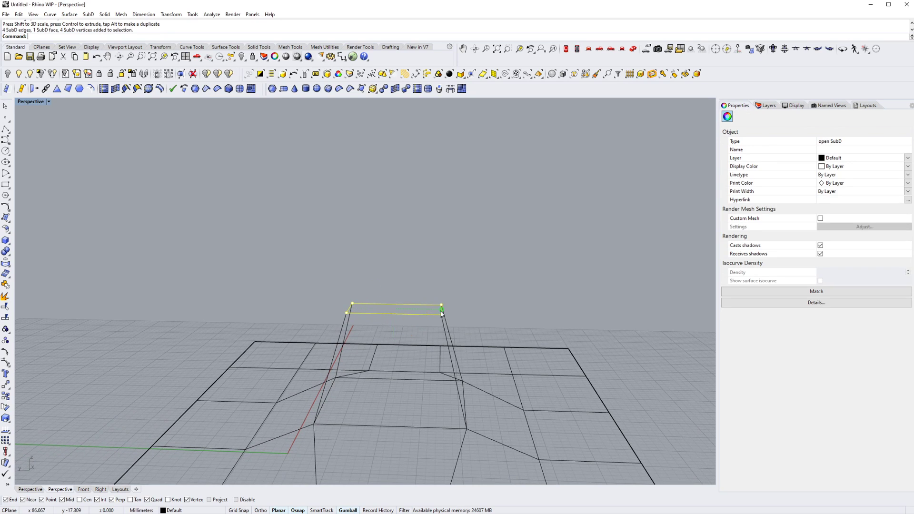
{"action": "left_click_drag", "start_coordinate": [421, 313], "coordinate": [421, 314]}
{"action": "key", "text": "Tab"}
{"action": "mouse_move", "coordinate": [399, 342]}
{"action": "right_mouse_down"}
{"action": "mouse_move", "coordinate": [390, 347]}
{"action": "mouse_move", "coordinate": [438, 355]}
{"action": "mouse_move", "coordinate": [354, 321]}
{"action": "mouse_move", "coordinate": [409, 313]}
{"action": "mouse_move", "coordinate": [508, 330]}
{"action": "mouse_move", "coordinate": [537, 355]}
{"action": "mouse_move", "coordinate": [443, 324]}
{"action": "mouse_move", "coordinate": [438, 306]}
{"action": "mouse_move", "coordinate": [430, 348]}
{"action": "mouse_move", "coordinate": [399, 350]}
{"action": "right_mouse_up"}
{"action": "key", "text": "ctrl+alt+s"}
{"action": "key", "text": "Escape"}
- Select the block's two opposite base edges parallel to X and scale them wider along X
{"action": "scroll", "coordinate": [434, 318], "scroll_direction": "down", "scroll_amount": 8}
{"action": "key", "text": "Tab"}
{"action": "right_click_drag", "start_coordinate": [398, 350], "coordinate": [424, 360], "text": "shift"}
{"action": "scroll", "coordinate": [404, 359], "scroll_direction": "up", "scroll_amount": 6}
{"action": "left_click", "coordinate": [363, 362], "text": "ctrl+shift"}
{"action": "key", "text": "Escape"}
{"action": "right_click_drag", "start_coordinate": [382, 318], "coordinate": [327, 313]}
{"action": "left_click", "coordinate": [326, 338]}
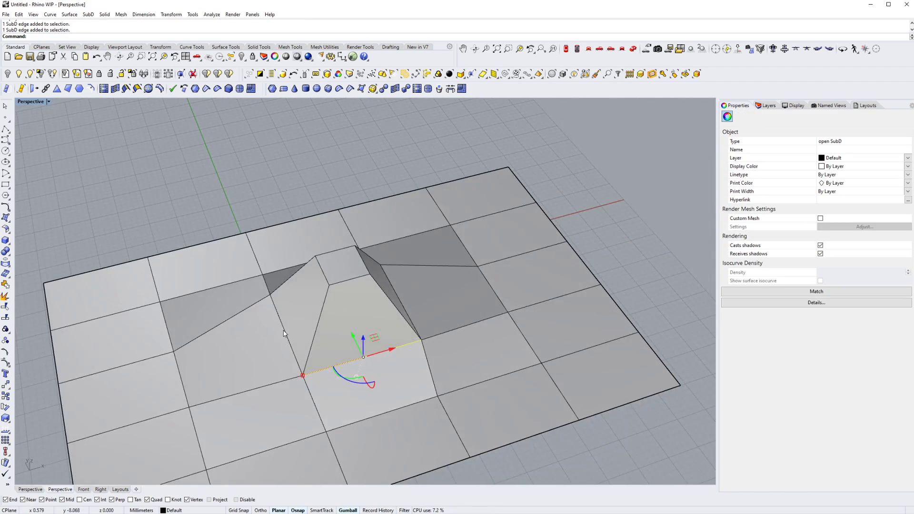
{"action": "right_click_drag", "start_coordinate": [284, 333], "coordinate": [371, 347]}
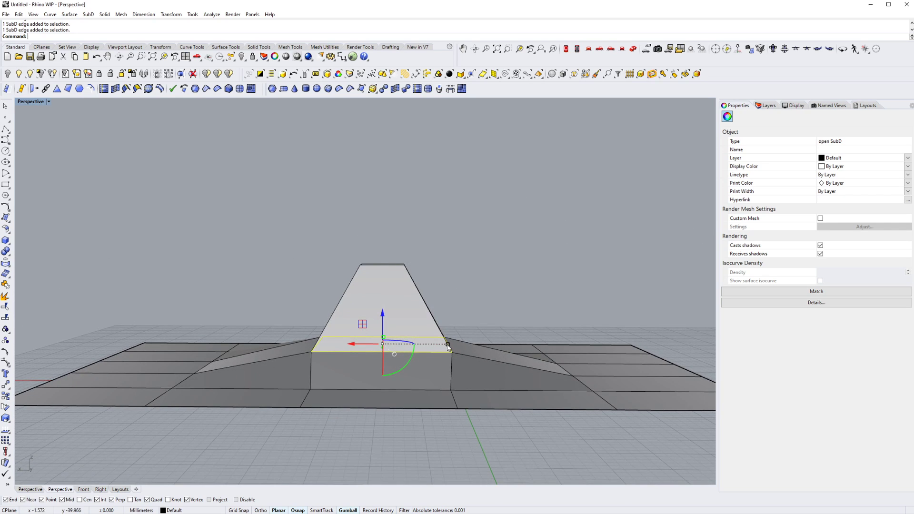
{"action": "left_click_drag", "start_coordinate": [448, 344], "coordinate": [466, 344]}
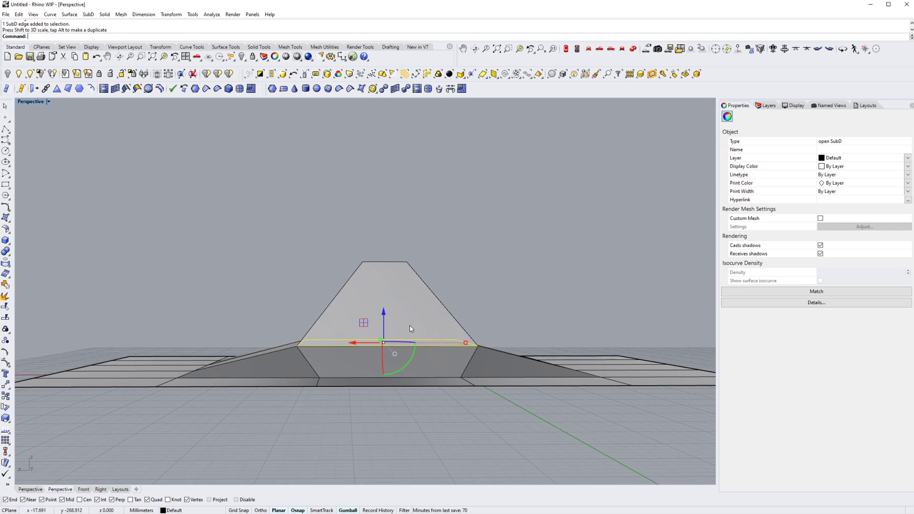
- Raise the two widened base edges slightly and clear the selection
{"action": "left_click_drag", "start_coordinate": [385, 316], "coordinate": [385, 306]}
{"action": "right_click_drag", "start_coordinate": [385, 310], "coordinate": [483, 333]}
{"action": "key", "text": "Escape"}
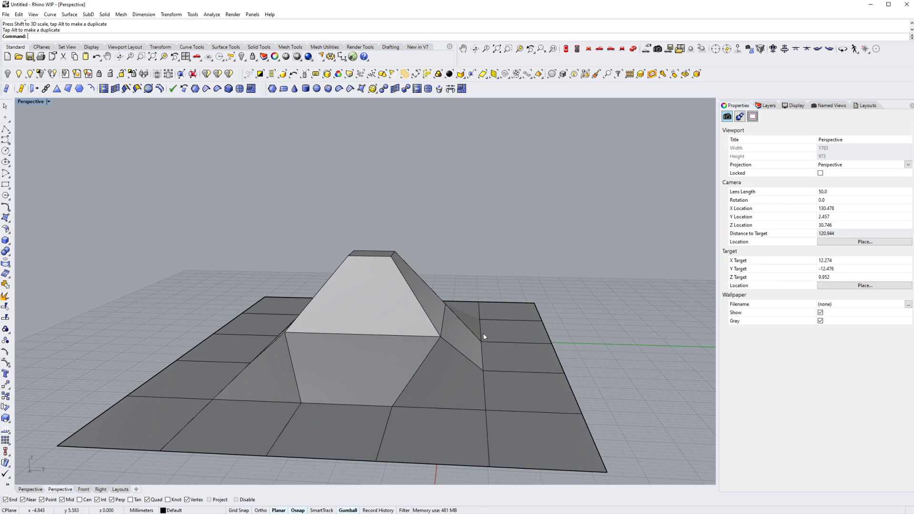
- Select the three-edge rows on the plane flanking the block on both of its Y sides
{"action": "left_click", "coordinate": [481, 332], "text": "ctrl+shift"}
{"action": "left_click", "coordinate": [482, 360], "text": "ctrl+shift"}
{"action": "left_click", "coordinate": [484, 381], "text": "ctrl+shift"}
{"action": "right_click_drag", "start_coordinate": [446, 366], "coordinate": [308, 381]}
{"action": "left_click", "coordinate": [318, 335], "text": "ctrl+shift"}
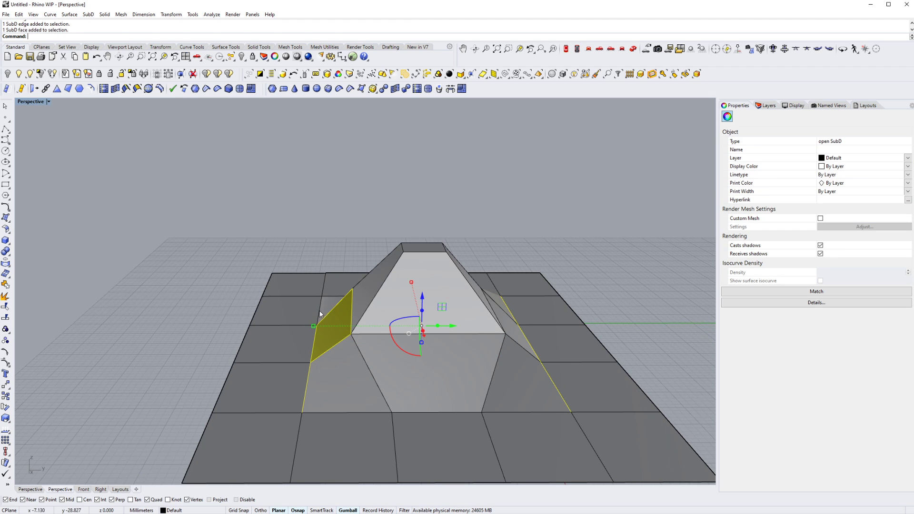
{"action": "left_click", "coordinate": [325, 322], "text": "ctrl+shift"}
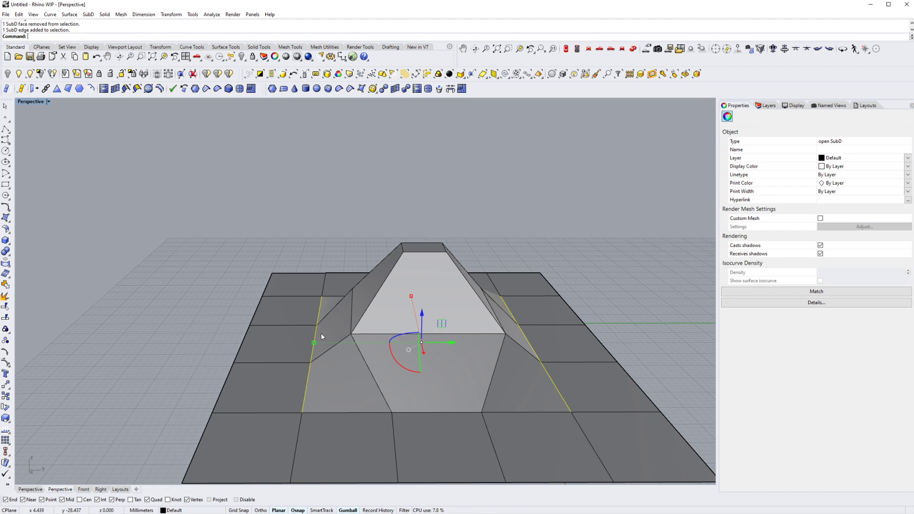
- Add the edge rows at the block's two X ends to complete the surrounding ring, and raise the ring slightly
{"action": "right_click_drag", "start_coordinate": [320, 334], "coordinate": [511, 375]}
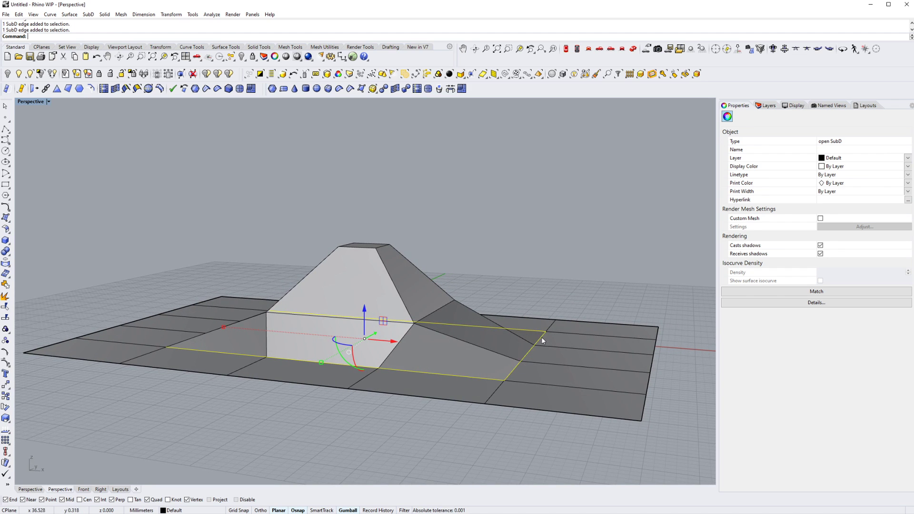
{"action": "right_click_drag", "start_coordinate": [543, 341], "coordinate": [222, 301]}
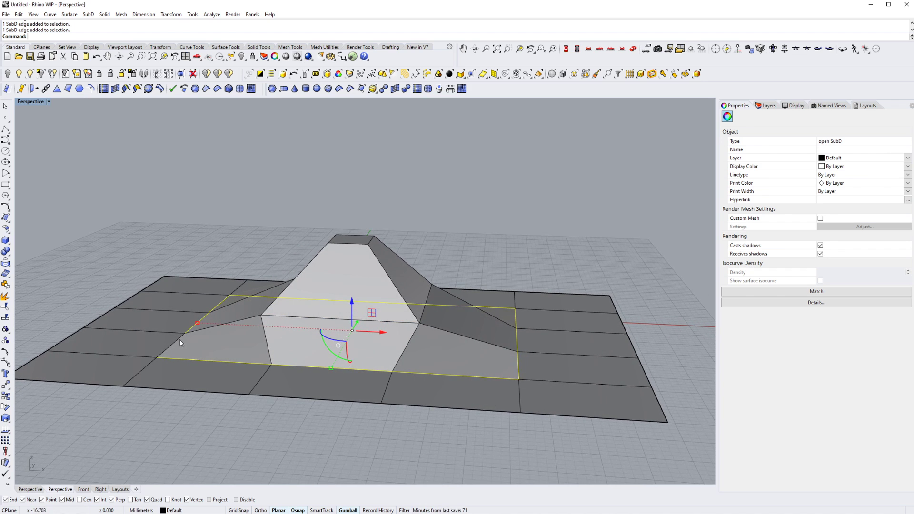
{"action": "right_click_drag", "start_coordinate": [272, 335], "coordinate": [348, 315]}
{"action": "mouse_move", "coordinate": [357, 310]}
{"action": "left_mouse_down"}
{"action": "mouse_move", "coordinate": [376, 311]}
{"action": "mouse_move", "coordinate": [367, 312]}
{"action": "left_mouse_up"}
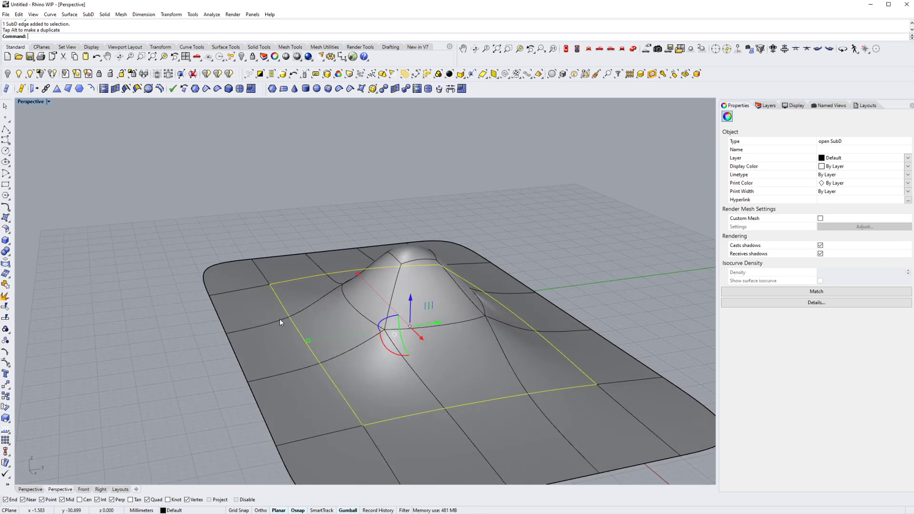
{"action": "key", "text": "Escape"}
- Compare the reshaped hump in flat cage and smooth display
{"action": "right_click_drag", "start_coordinate": [279, 318], "coordinate": [303, 301]}
{"action": "key", "text": "Tab"}
{"action": "right_click_drag", "start_coordinate": [331, 388], "coordinate": [316, 327], "text": "shift"}
{"action": "key", "text": "Tab"}
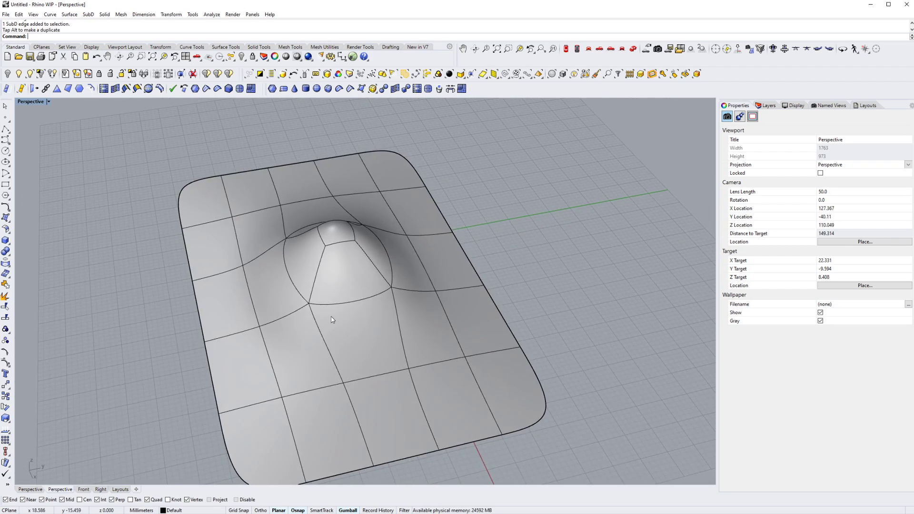
- Copy the humped SubD along the Y axis to sit beside the original, and select the copy
{"action": "left_click", "coordinate": [347, 327]}
{"action": "right_click_drag", "start_coordinate": [420, 346], "coordinate": [325, 349]}
{"action": "scroll", "coordinate": [342, 362], "scroll_direction": "down", "scroll_amount": 5}
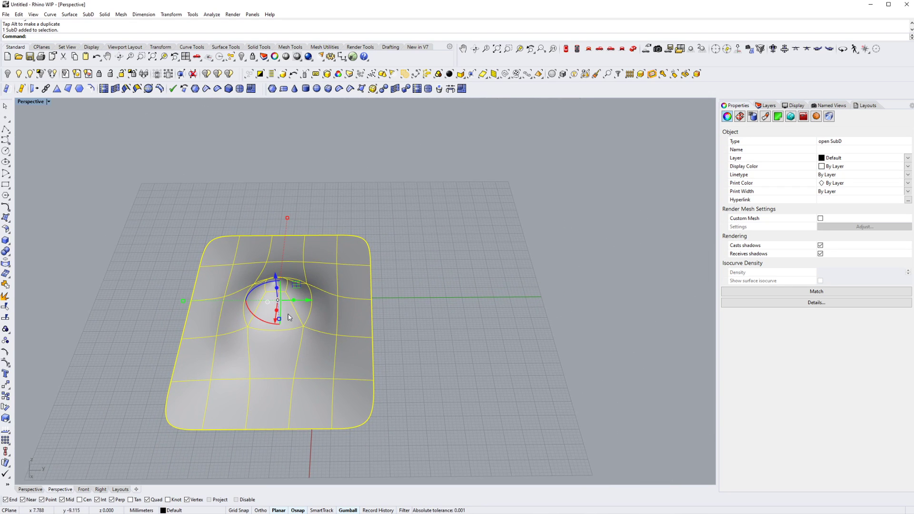
{"action": "left_click_drag", "start_coordinate": [313, 300], "coordinate": [554, 300]}
{"action": "key", "text": "alt"}
{"action": "left_click", "coordinate": [394, 312]}
{"action": "right_click_drag", "start_coordinate": [394, 311], "coordinate": [421, 319]}
{"action": "left_click", "coordinate": [421, 320]}
- Convert the copied SubD to NURBS with ToNURBS, deleting the input object
{"action": "type", "text": "ToNU"}
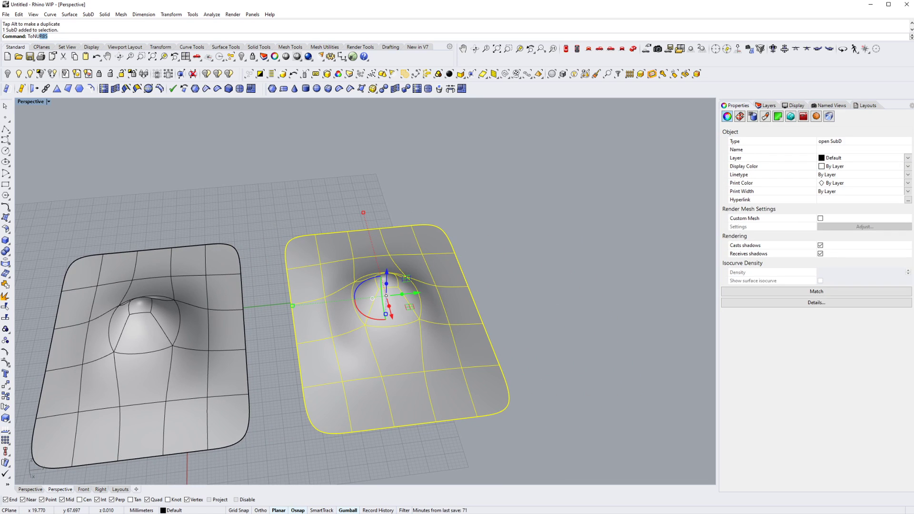
{"action": "type", "text": "RS"}
{"action": "key", "text": "Return"}
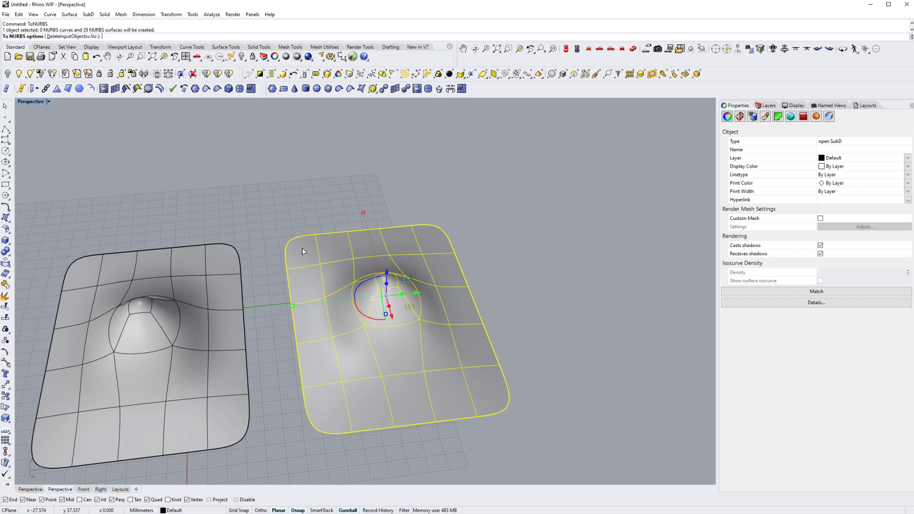
{"action": "left_click", "coordinate": [83, 37]}
{"action": "key", "text": "Return"}
{"action": "key", "text": "Escape"}
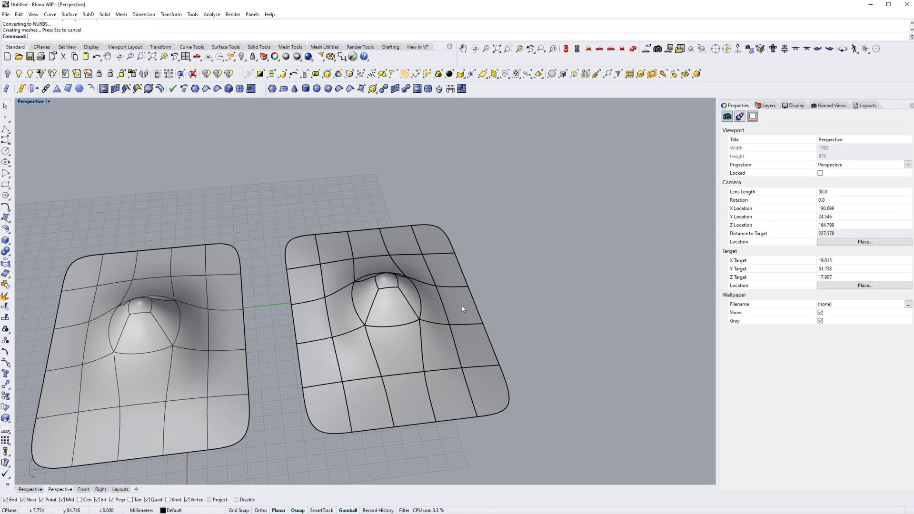
- Check that the converted copy selects as a single object, and switch to the Top view
{"action": "right_click_drag", "start_coordinate": [464, 310], "coordinate": [340, 349]}
{"action": "scroll", "coordinate": [412, 328], "scroll_direction": "up", "scroll_amount": 7}
{"action": "left_click", "coordinate": [383, 319]}
{"action": "key", "text": "Escape"}
{"action": "scroll", "coordinate": [374, 339], "scroll_direction": "down", "scroll_amount": 5}
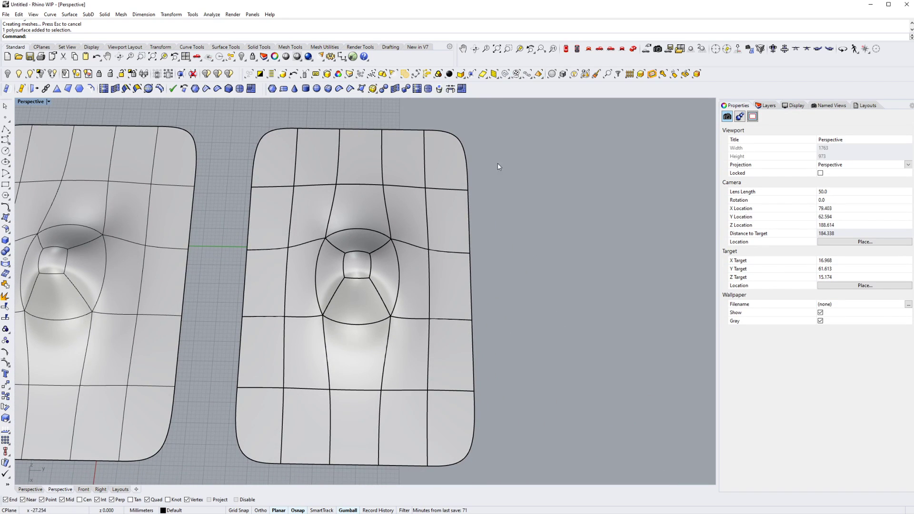
{"action": "right_click_drag", "start_coordinate": [386, 236], "coordinate": [375, 217]}
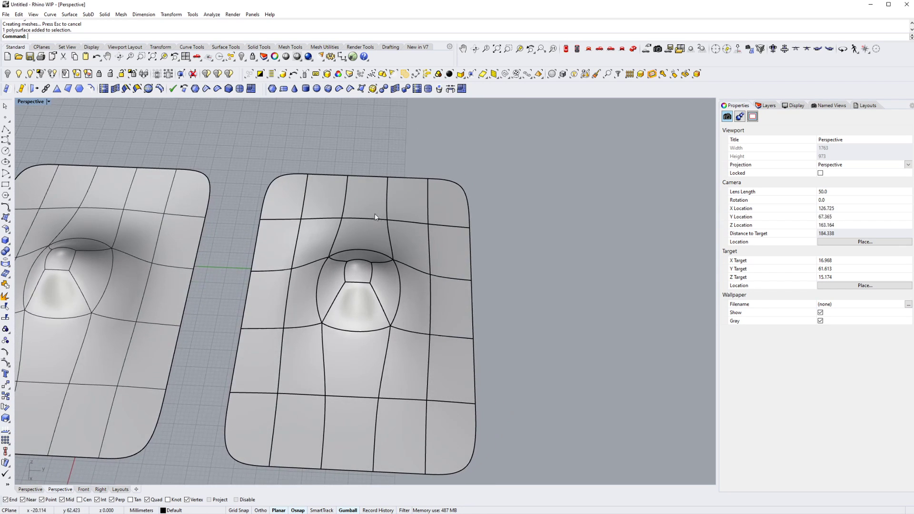
{"action": "left_click", "coordinate": [567, 50]}
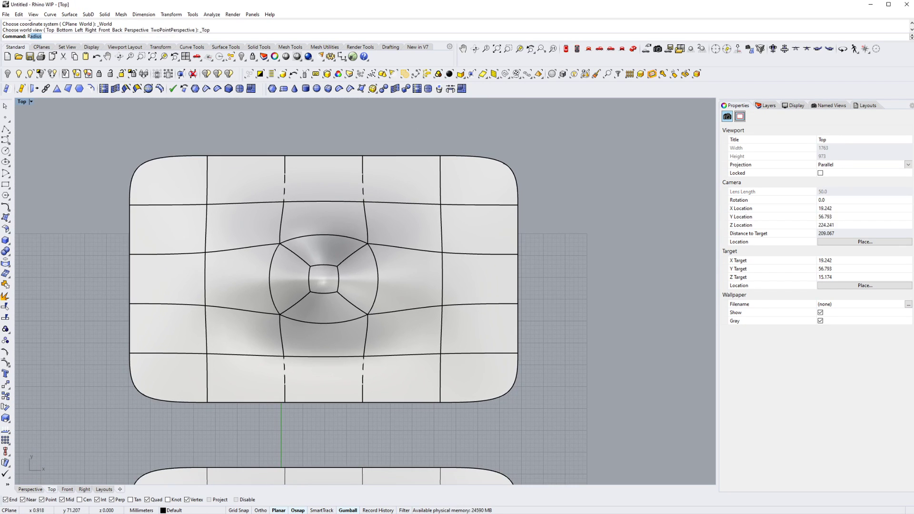
{"action": "key", "text": "Return"}
{"action": "left_click", "coordinate": [145, 178]}
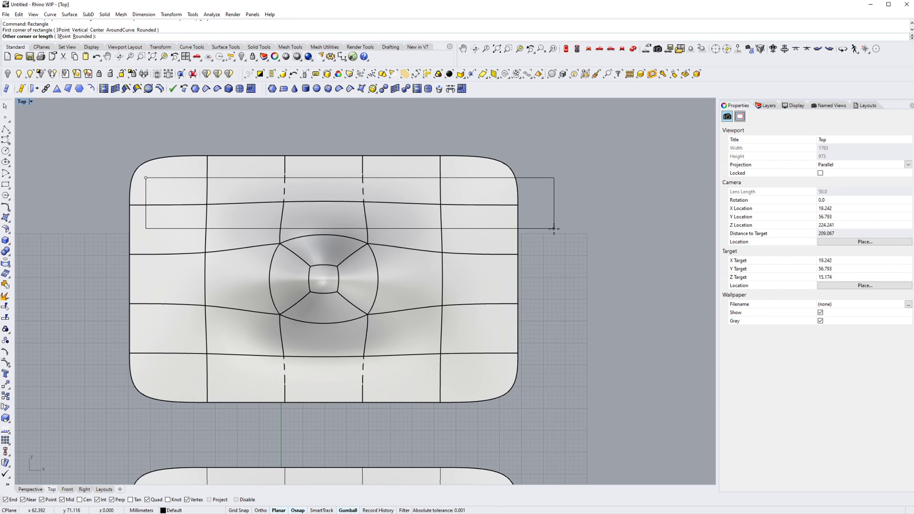
{"action": "key", "text": "Escape"}
- Draw a rectangle about 58 mm wide on the converted surface's upper edge, starting from its first vertical seam
{"action": "right_click_drag", "start_coordinate": [247, 162], "coordinate": [247, 176]}
{"action": "type", "text": "Rec"}
{"action": "key", "text": "Return"}
{"action": "left_click", "coordinate": [207, 169]}
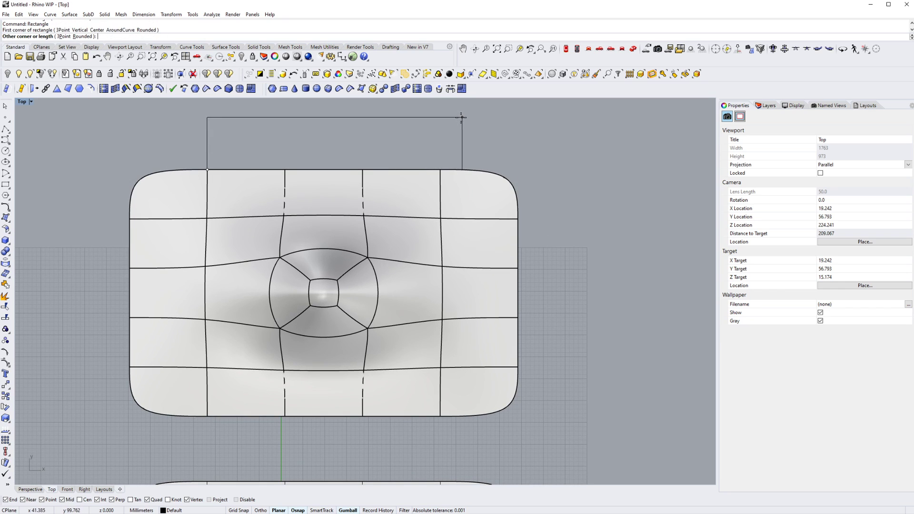
{"action": "left_click", "coordinate": [462, 117]}
- Scale the rectangle in one direction to span the outermost vertical seams, and widen it evenly about its centre towards the rounded corners
{"action": "left_click", "coordinate": [462, 127]}
{"action": "type", "text": "Scale1D"}
{"action": "key", "text": "Return"}
{"action": "left_click", "coordinate": [207, 137]}
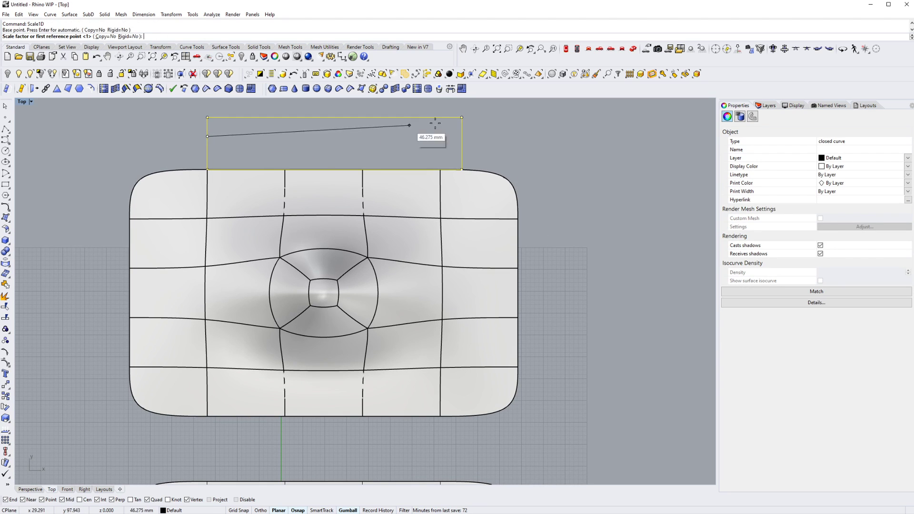
{"action": "left_click", "coordinate": [461, 135]}
{"action": "left_click", "coordinate": [441, 171]}
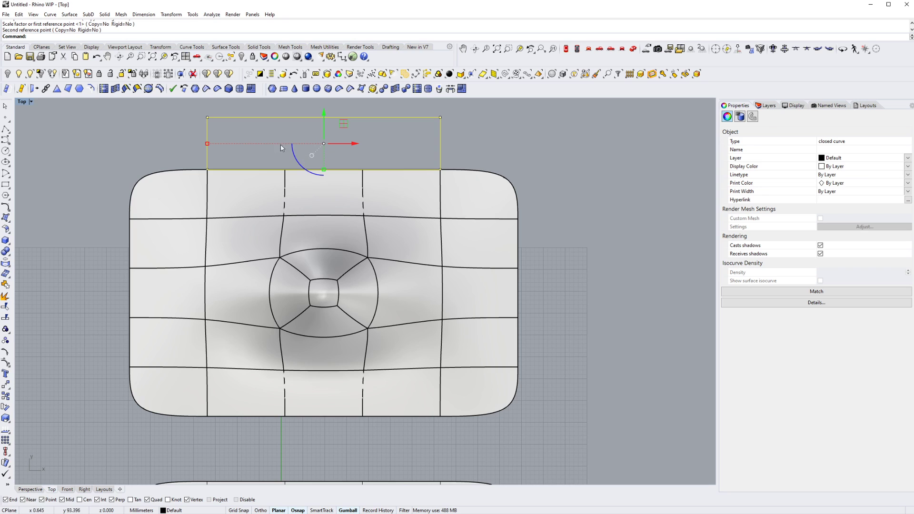
{"action": "left_click_drag", "start_coordinate": [208, 144], "coordinate": [171, 143]}
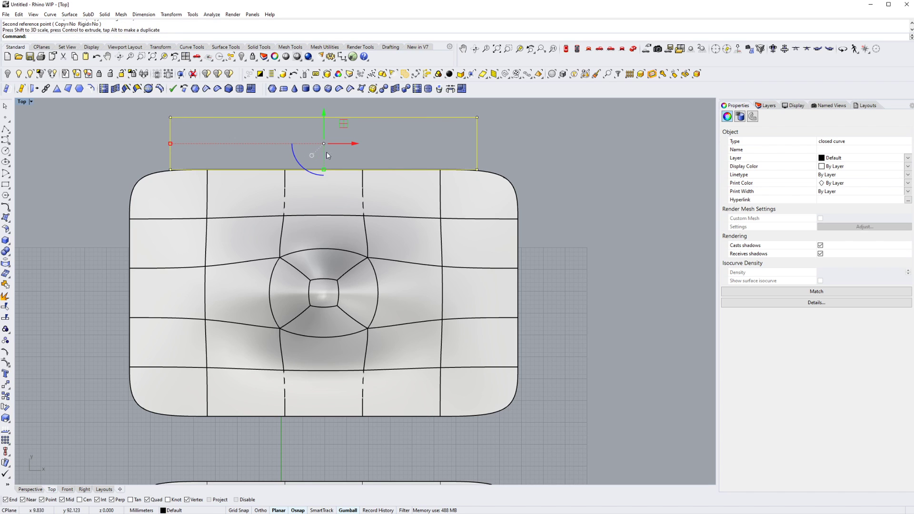
- Move the rectangle down onto the hump's centre, and stretch it in Y to frame the surface inside its rounded outline
{"action": "type", "text": "m"}
{"action": "key", "text": "Return"}
{"action": "left_click", "coordinate": [477, 144]}
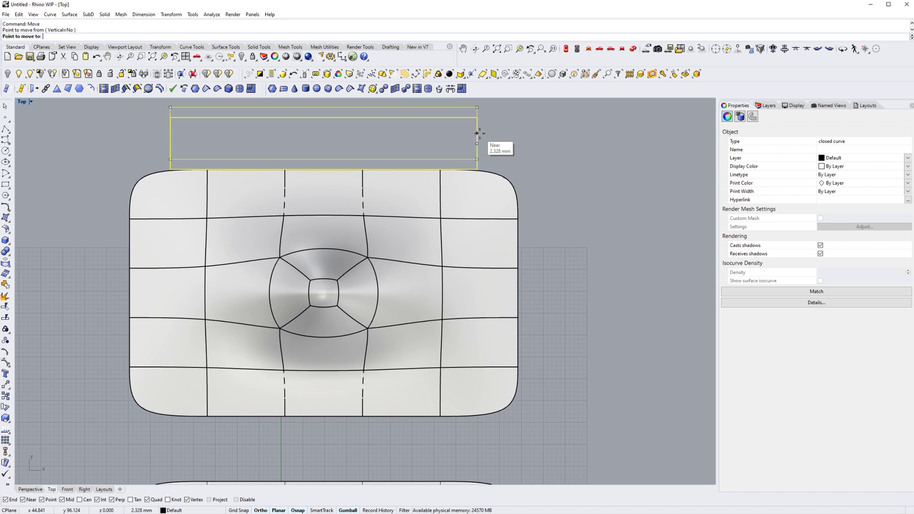
{"action": "left_click", "coordinate": [508, 295]}
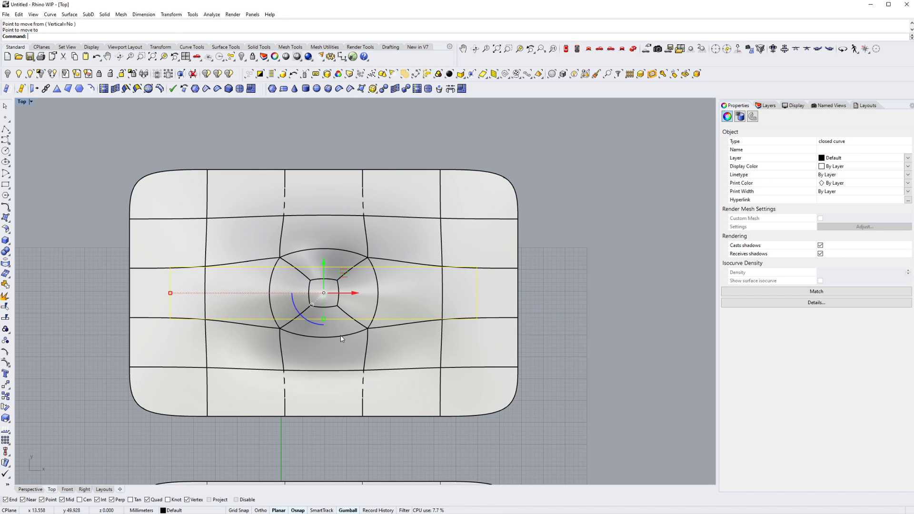
{"action": "left_click_drag", "start_coordinate": [325, 321], "coordinate": [319, 395]}
{"action": "key", "text": "Escape"}
- Trim away the surface outside the rectangle while in wireframe display, and restore shaded display
{"action": "type", "text": "w"}
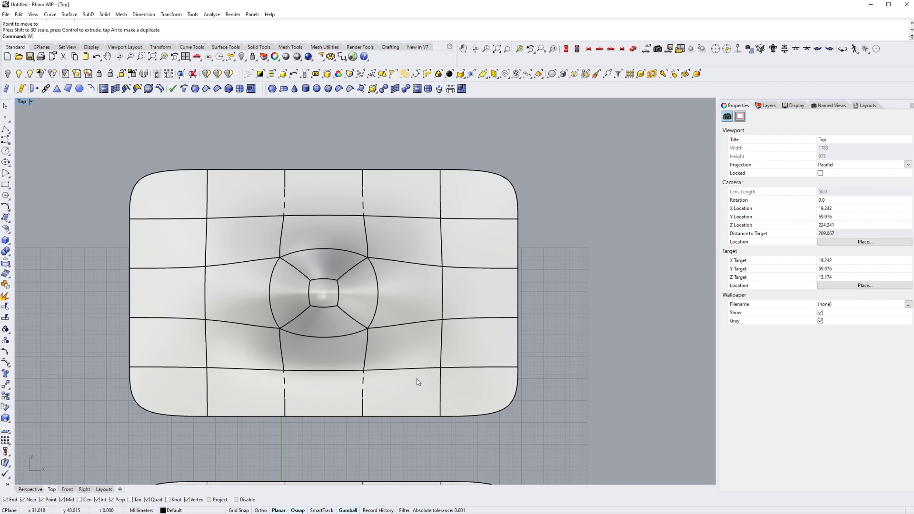
{"action": "key", "text": "Return"}
{"action": "right_click_drag", "start_coordinate": [413, 381], "coordinate": [386, 375]}
{"action": "type", "text": "t"}
{"action": "key", "text": "Return"}
{"action": "left_click", "coordinate": [450, 310]}
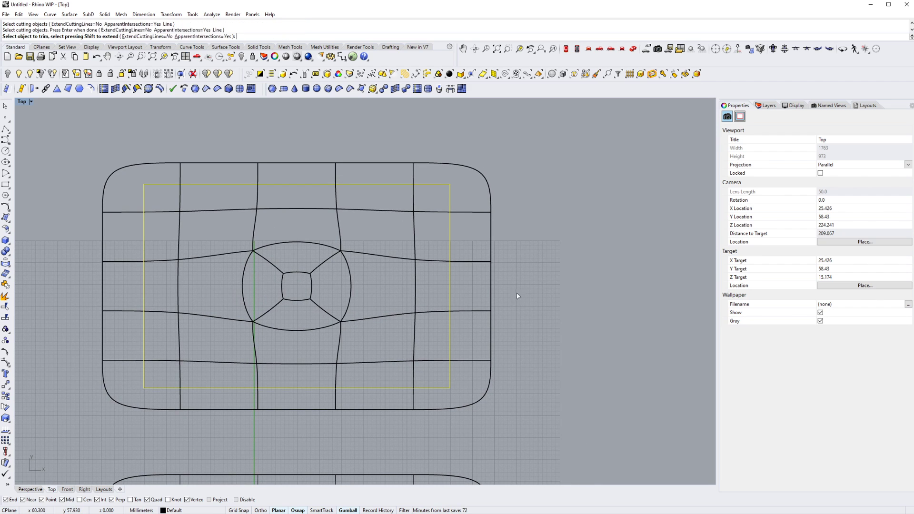
{"action": "key", "text": "Return"}
{"action": "left_click", "coordinate": [490, 263]}
{"action": "type", "text": "s"}
{"action": "key", "text": "Return"}
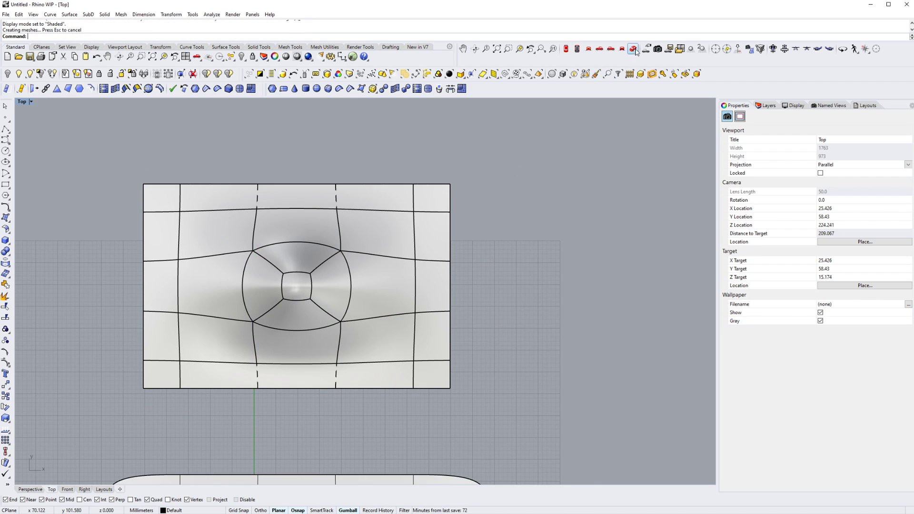
- Delete the cutting rectangle around the trimmed surface in the Perspective view
{"action": "left_click", "coordinate": [634, 49]}
{"action": "mouse_move", "coordinate": [437, 281]}
{"action": "right_mouse_down"}
{"action": "mouse_move", "coordinate": [274, 289]}
{"action": "mouse_move", "coordinate": [284, 292]}
{"action": "mouse_move", "coordinate": [285, 329]}
{"action": "right_mouse_up"}
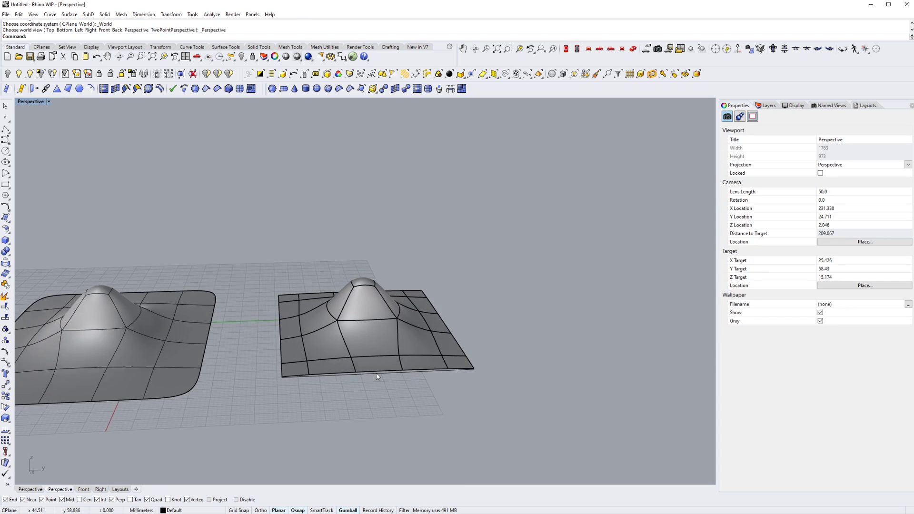
{"action": "scroll", "coordinate": [376, 375], "scroll_direction": "up", "scroll_amount": 5}
{"action": "left_click", "coordinate": [370, 375]}
{"action": "scroll", "coordinate": [369, 376], "scroll_direction": "down", "scroll_amount": 5}
{"action": "key", "text": "Delete"}
{"action": "right_click_drag", "start_coordinate": [352, 357], "coordinate": [386, 367]}
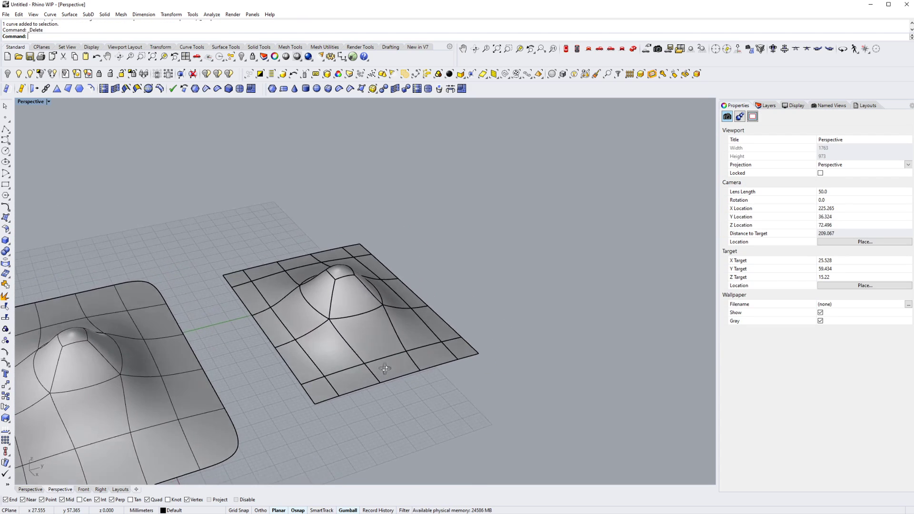
- Isolate the trimmed polysurface, and examine its shape in the top and perspective views
{"action": "left_click", "coordinate": [348, 322]}
{"action": "right_click_drag", "start_coordinate": [347, 322], "coordinate": [91, 116]}
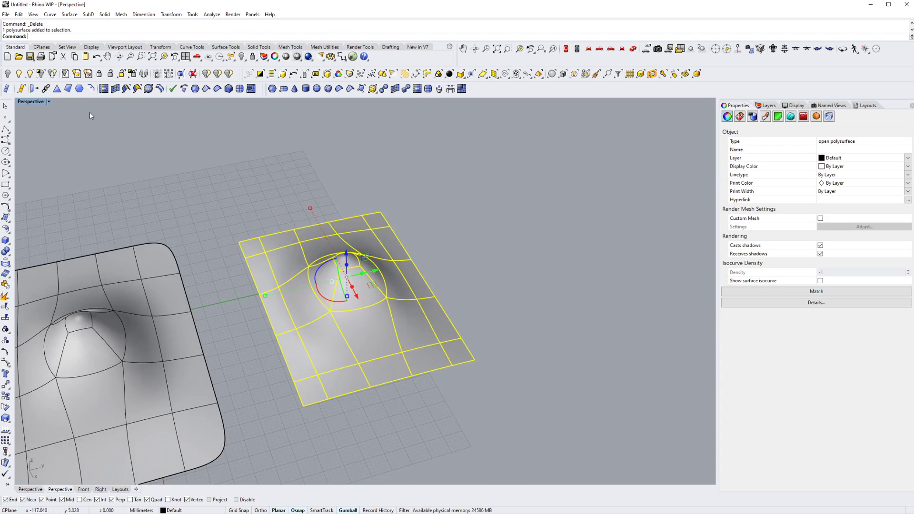
{"action": "left_click", "coordinate": [40, 74]}
{"action": "right_click_drag", "start_coordinate": [380, 248], "coordinate": [361, 302]}
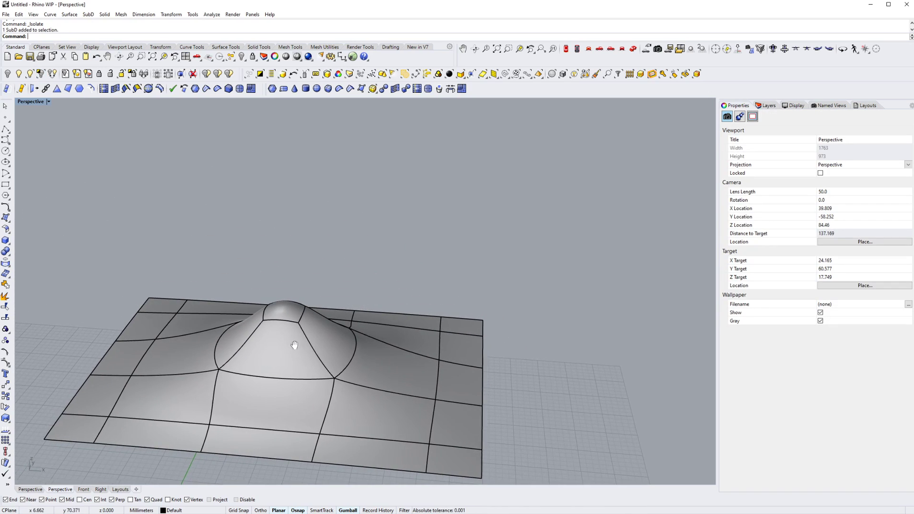
{"action": "right_click_drag", "start_coordinate": [294, 345], "coordinate": [380, 284], "text": "shift"}
{"action": "left_click", "coordinate": [577, 48]}
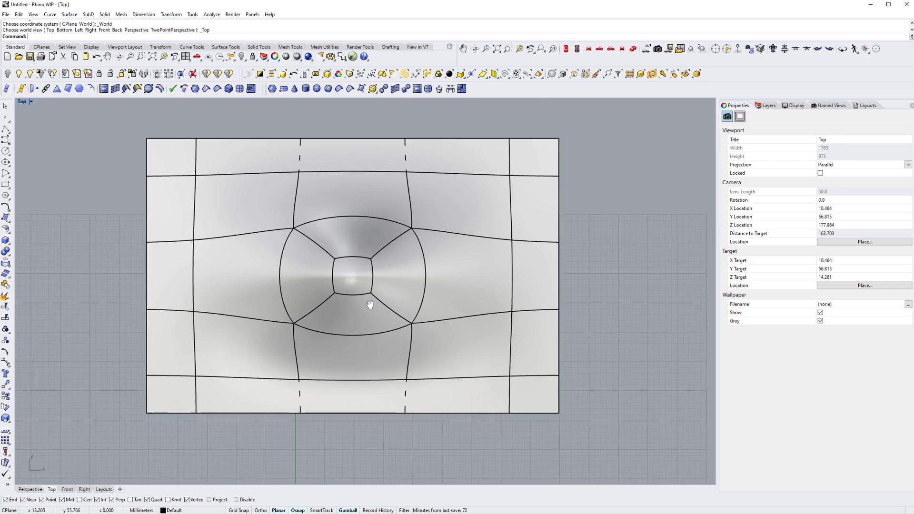
{"action": "scroll", "coordinate": [314, 301], "scroll_direction": "down", "scroll_amount": 3}
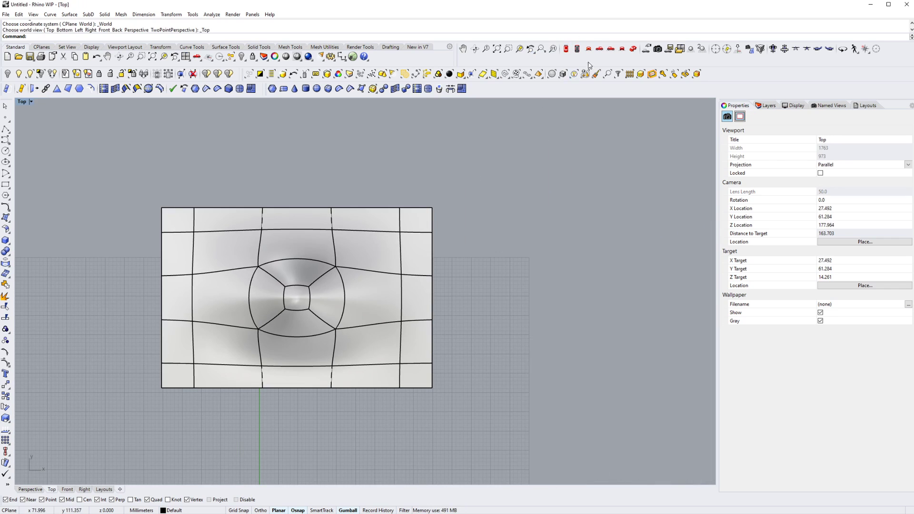
{"action": "left_click", "coordinate": [633, 48]}
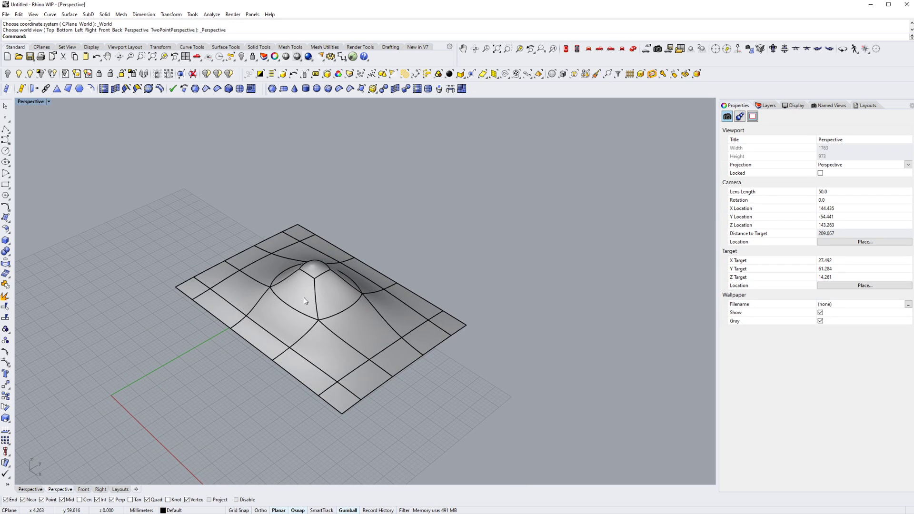
- Create contours on the polysurface at 1 mm spacing, measured from its front corner along its short edge
{"action": "type", "text": "COn"}
{"action": "key", "text": "BackSpace"}
{"action": "key", "text": "BackSpace"}
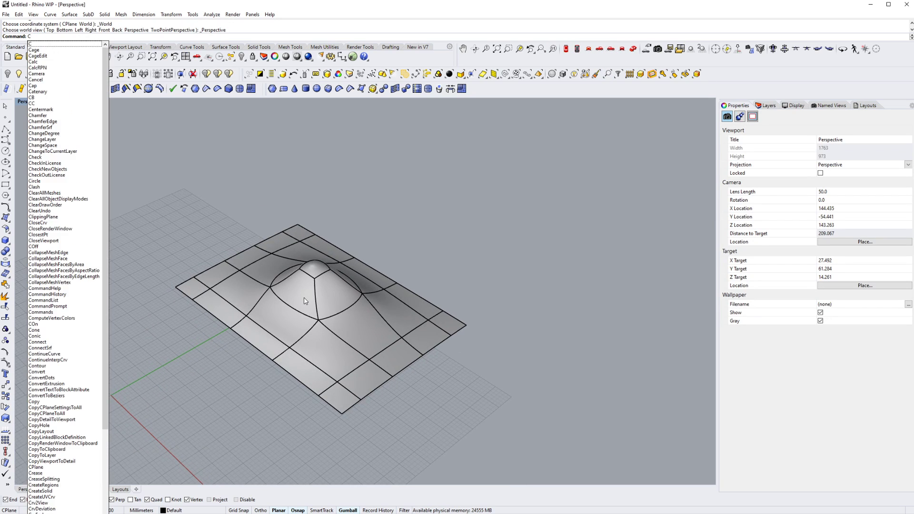
{"action": "type", "text": "ontour"}
{"action": "key", "text": "Return"}
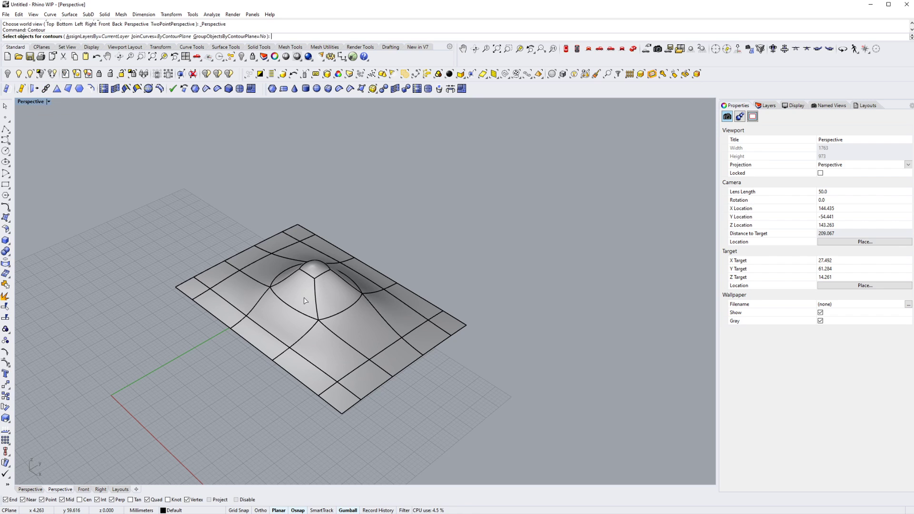
{"action": "left_click", "coordinate": [353, 327]}
{"action": "right_click_drag", "start_coordinate": [342, 335], "coordinate": [256, 346], "text": "shift"}
{"action": "right_click", "coordinate": [256, 333]}
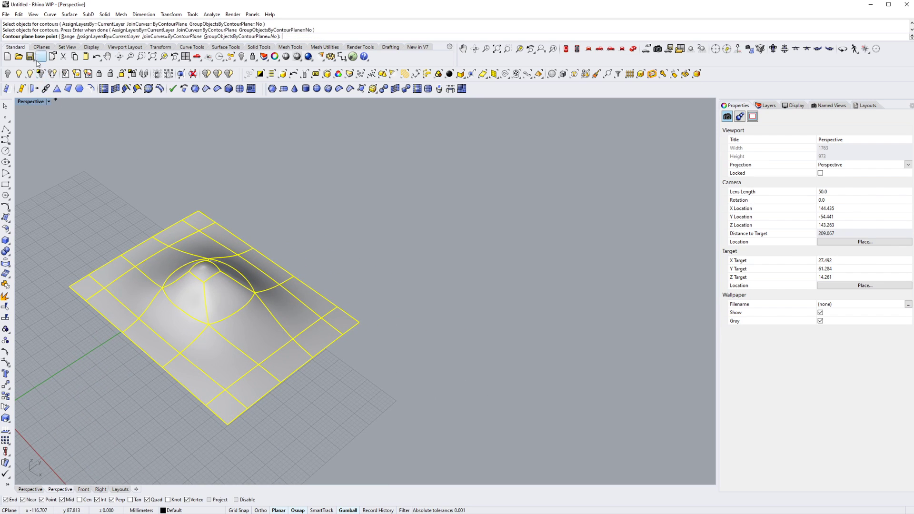
{"action": "left_click", "coordinate": [228, 424]}
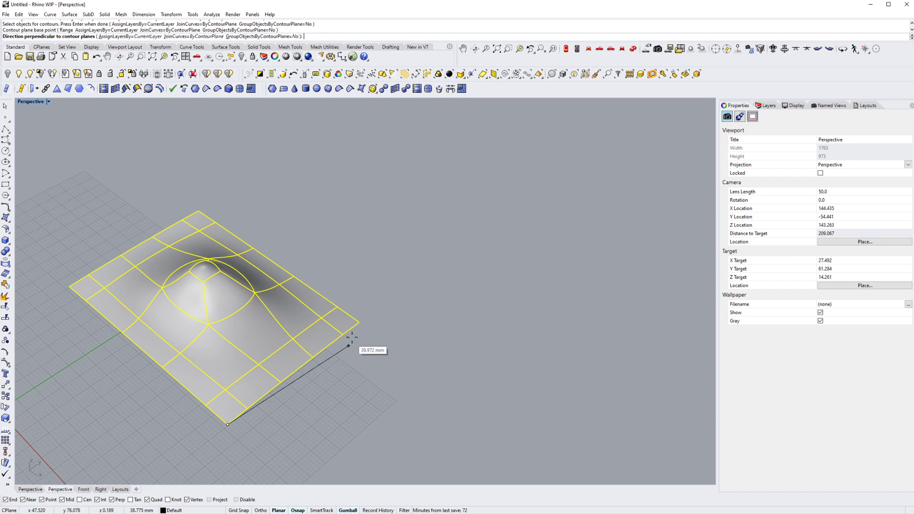
{"action": "left_click", "coordinate": [359, 323]}
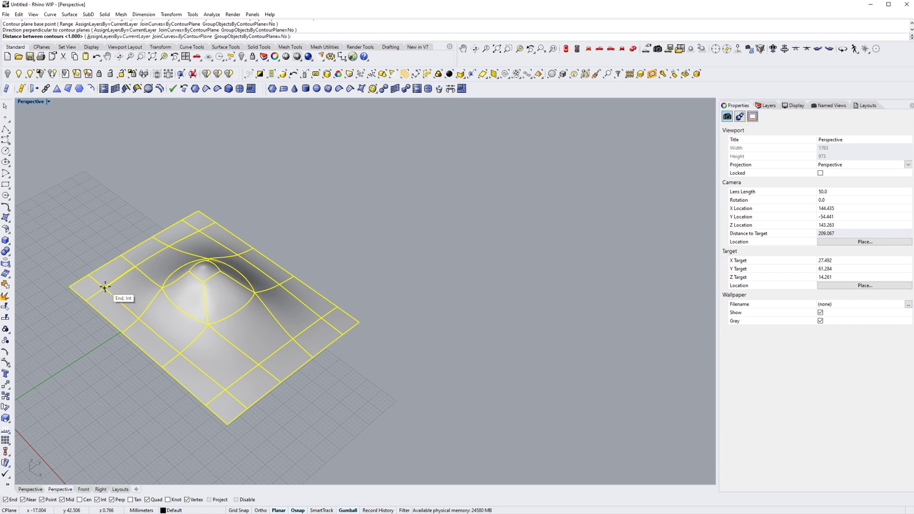
{"action": "key", "text": "Return"}
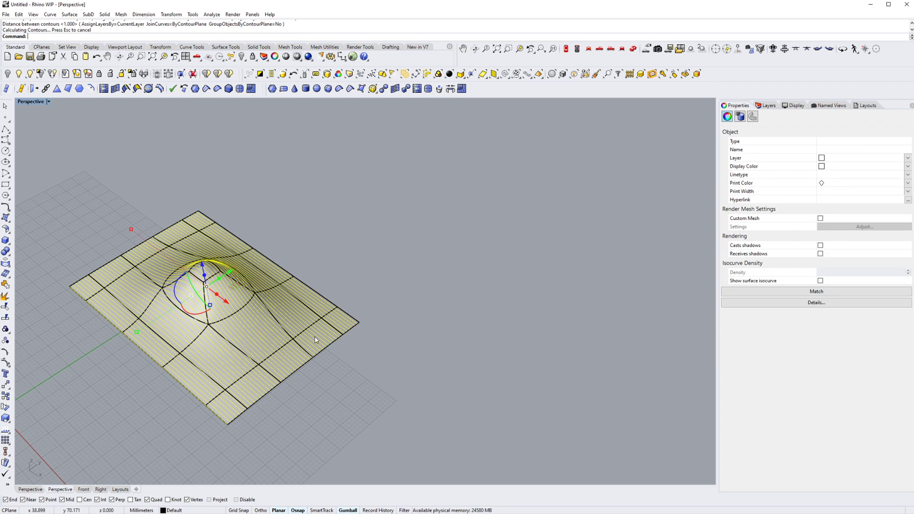
- Create contours on the polysurface at 1 mm spacing in the second direction, measured from its front corner along the long edge
{"action": "right_click_drag", "start_coordinate": [310, 337], "coordinate": [271, 347]}
{"action": "scroll", "coordinate": [200, 293], "scroll_direction": "up", "scroll_amount": 4}
{"action": "key", "text": "Return"}
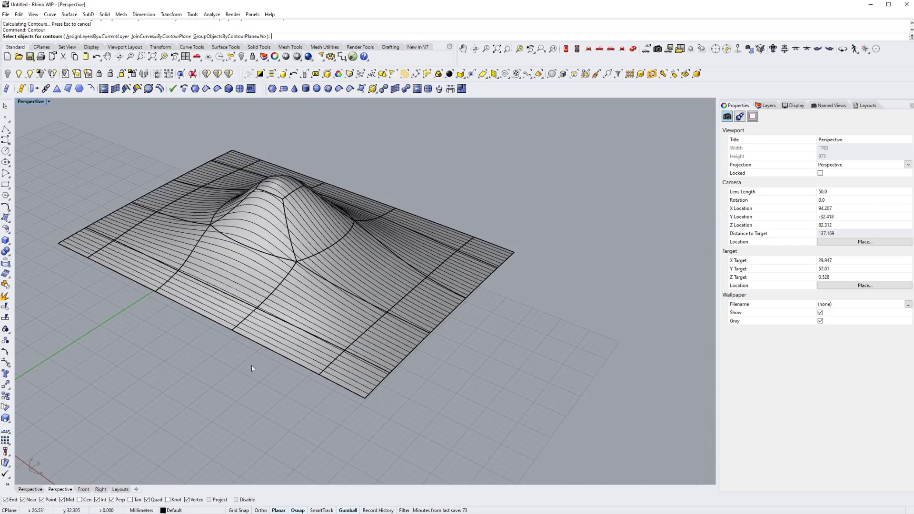
{"action": "scroll", "coordinate": [304, 315], "scroll_direction": "up", "scroll_amount": 3}
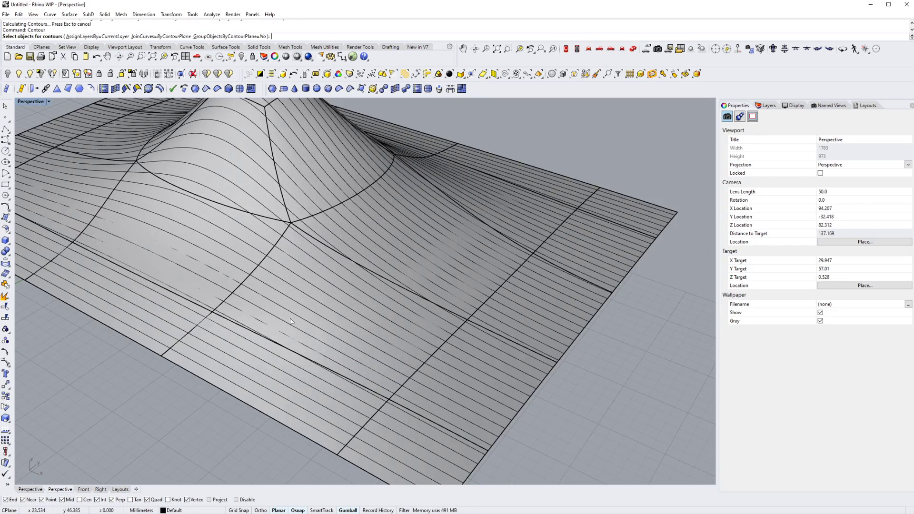
{"action": "left_click", "coordinate": [291, 321]}
{"action": "scroll", "coordinate": [291, 321], "scroll_direction": "down", "scroll_amount": 5}
{"action": "key", "text": "Return"}
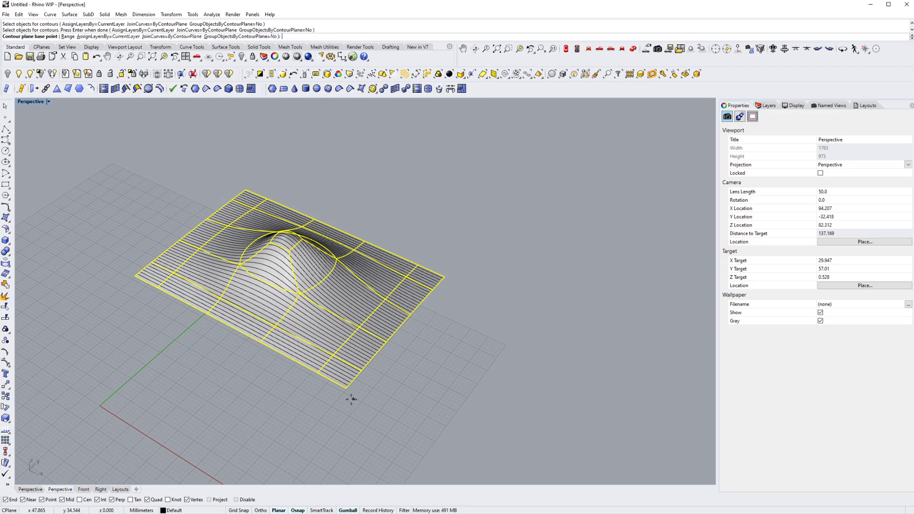
{"action": "scroll", "coordinate": [351, 399], "scroll_direction": "up", "scroll_amount": 3}
{"action": "left_click", "coordinate": [350, 381]}
{"action": "scroll", "coordinate": [159, 265], "scroll_direction": "down", "scroll_amount": 3}
{"action": "scroll", "coordinate": [182, 305], "scroll_direction": "up", "scroll_amount": 4}
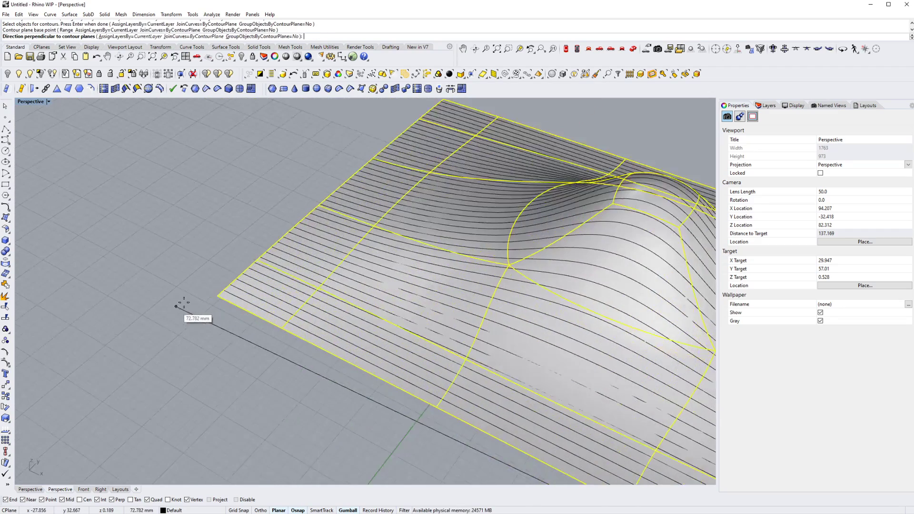
{"action": "left_click", "coordinate": [205, 300]}
{"action": "scroll", "coordinate": [205, 300], "scroll_direction": "down", "scroll_amount": 5}
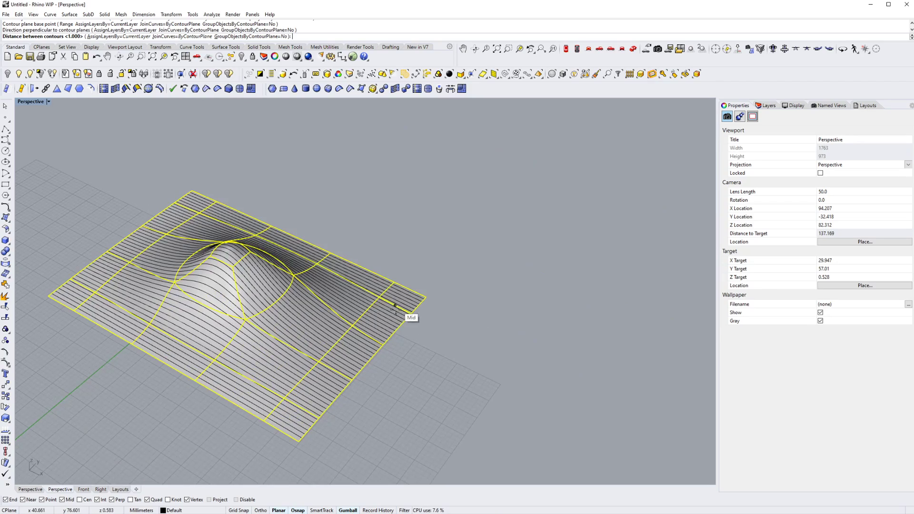
{"action": "key", "text": "Return"}
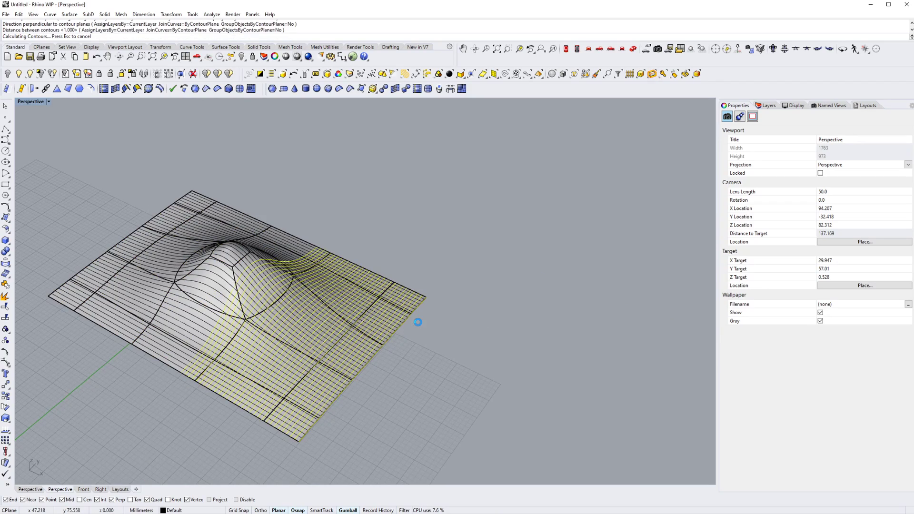
- Duplicate the border of the humped polysurface
{"action": "scroll", "coordinate": [229, 254], "scroll_direction": "up", "scroll_amount": 2}
{"action": "right_click_drag", "start_coordinate": [229, 255], "coordinate": [267, 267]}
{"action": "scroll", "coordinate": [308, 329], "scroll_direction": "up", "scroll_amount": 5}
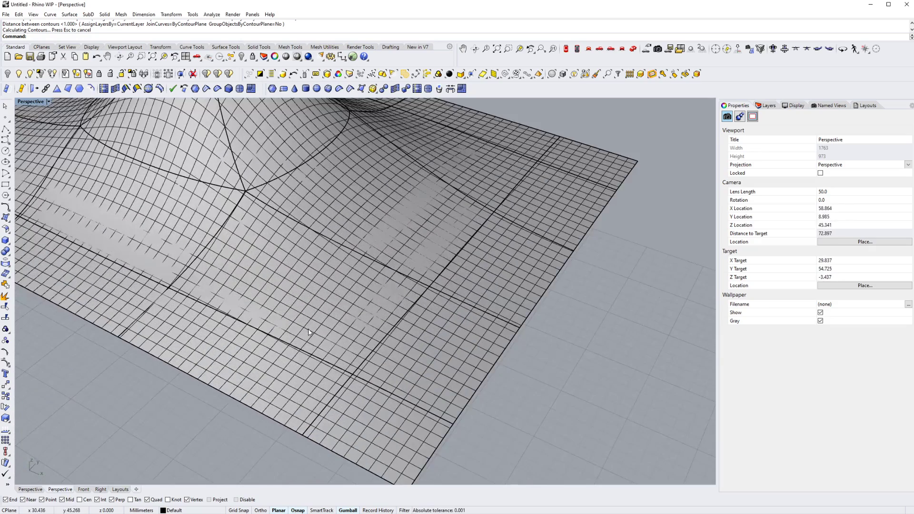
{"action": "left_click", "coordinate": [311, 328]}
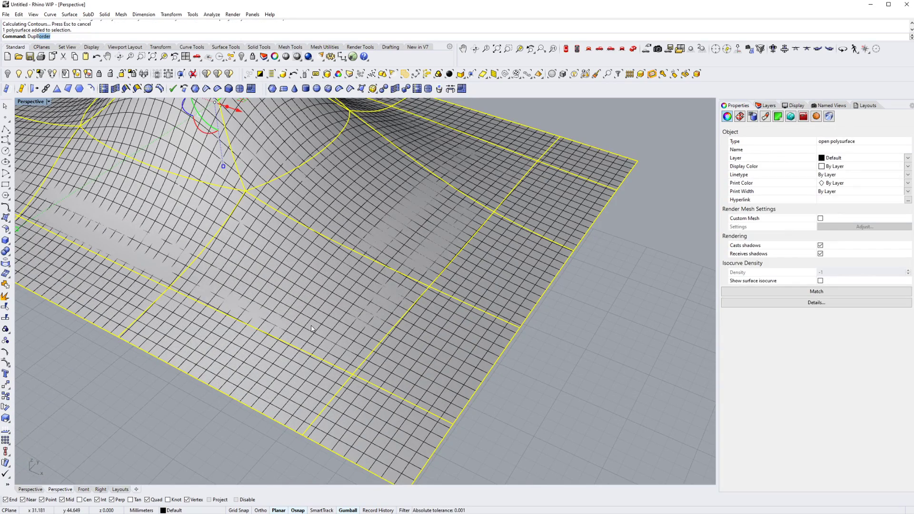
{"action": "key", "text": "Return"}
{"action": "key", "text": "Escape"}
- Delete the polysurface beneath the crossing contour curves
{"action": "right_click_drag", "start_coordinate": [290, 329], "coordinate": [245, 265]}
{"action": "left_click", "coordinate": [300, 271]}
{"action": "key", "text": "Delete"}
{"action": "scroll", "coordinate": [302, 271], "scroll_direction": "down", "scroll_amount": 9}
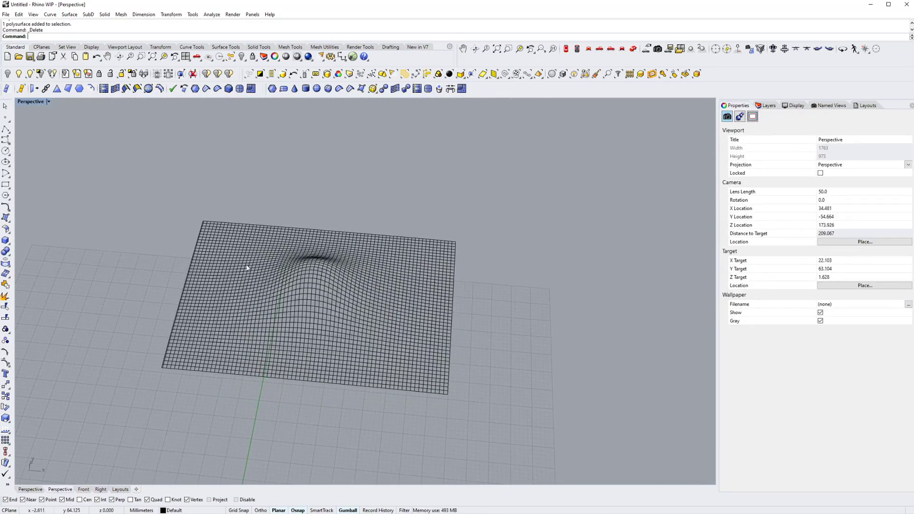
- Patch a surface over all the grid curves with sample spacing 1, 60 U and V spans, stiffness 1, adjusted tangency and automatic trim
{"action": "left_click_drag", "start_coordinate": [84, 177], "coordinate": [532, 439]}
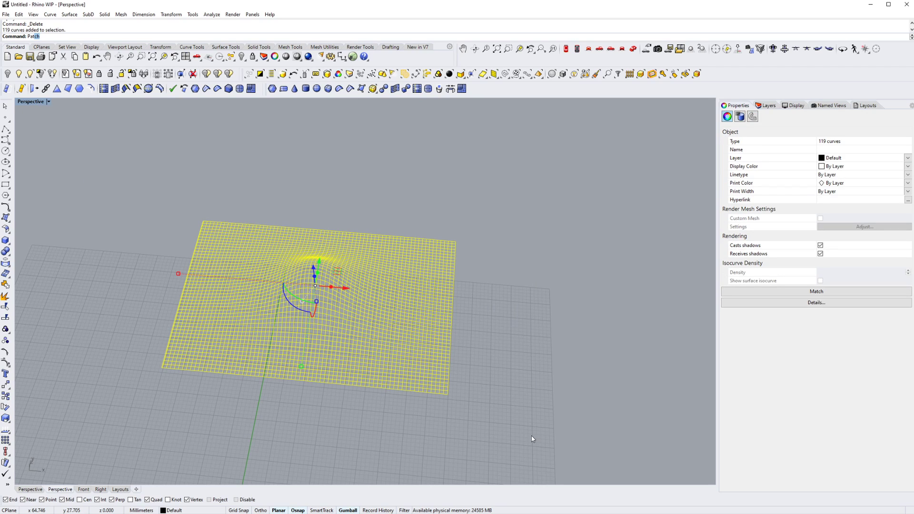
{"action": "key", "text": "Return"}
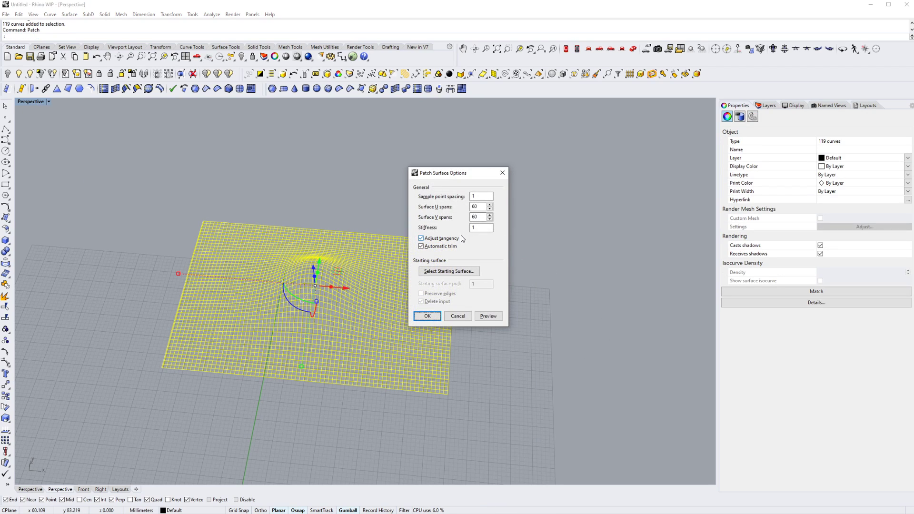
{"action": "left_click", "coordinate": [437, 315]}
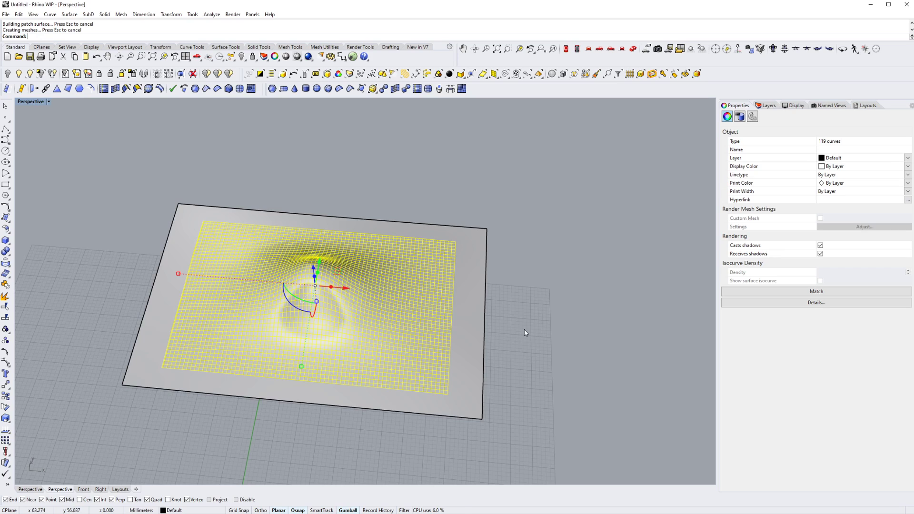
{"action": "left_click", "coordinate": [526, 333]}
{"action": "right_click_drag", "start_coordinate": [525, 333], "coordinate": [374, 370]}
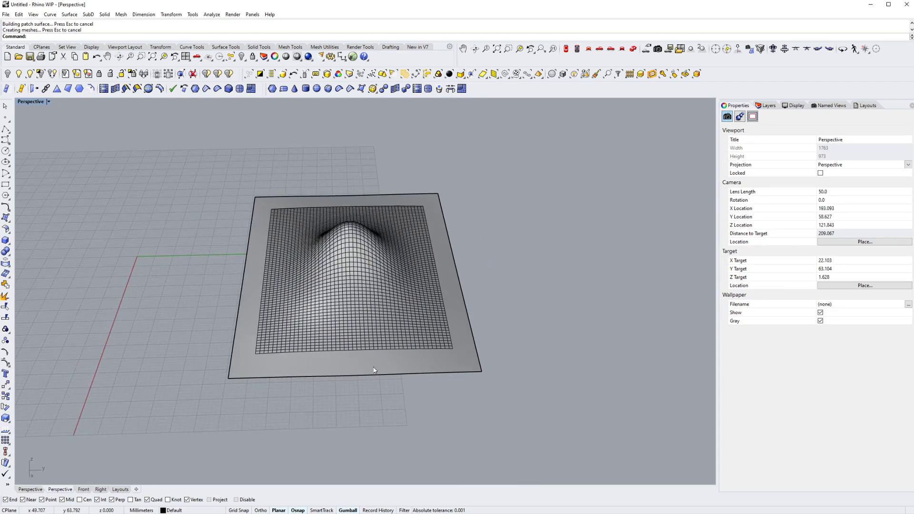
{"action": "left_click", "coordinate": [374, 371]}
{"action": "left_click", "coordinate": [210, 416]}
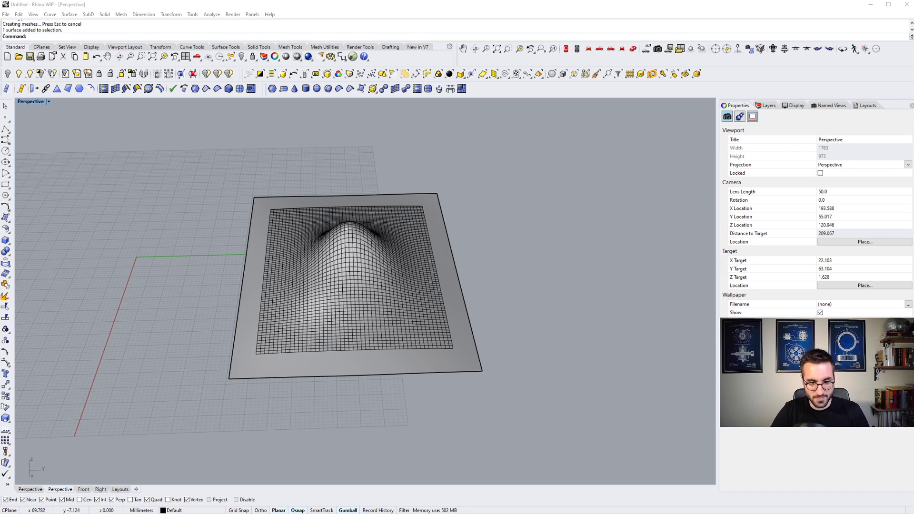
- Copy the patch surface about 73 mm to one side of the original along the green axis
{"action": "left_click", "coordinate": [240, 367]}
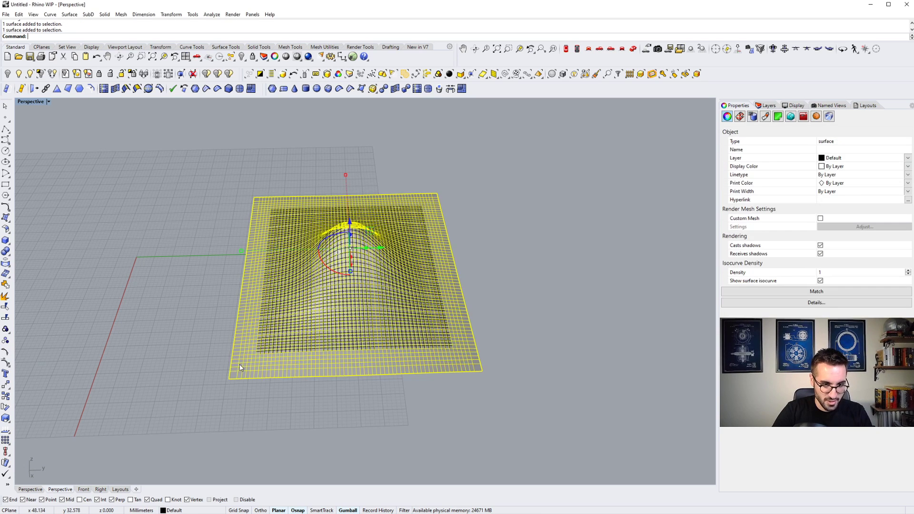
{"action": "right_click_drag", "start_coordinate": [240, 367], "coordinate": [226, 372]}
{"action": "type", "text": "copy"}
{"action": "key", "text": "Return"}
{"action": "left_click", "coordinate": [252, 384]}
{"action": "left_click", "coordinate": [421, 379], "text": "shift"}
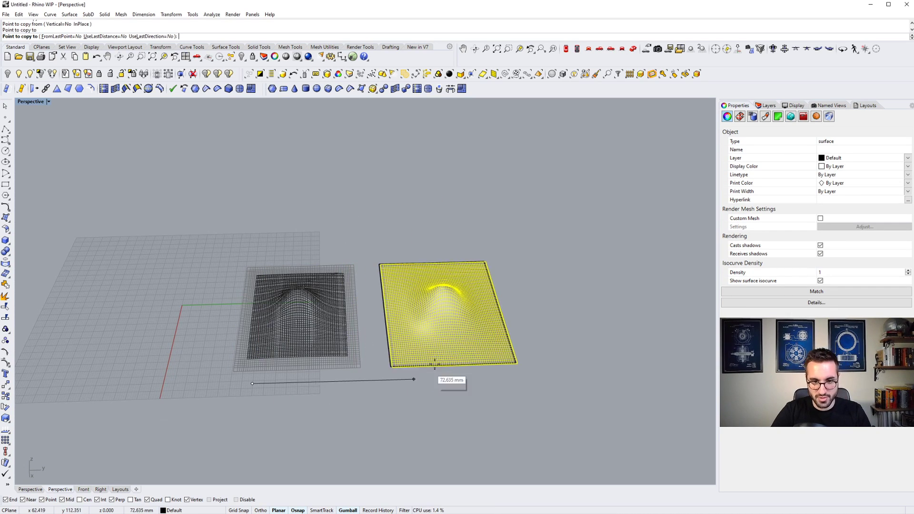
{"action": "key", "text": "Escape"}
{"action": "key", "text": "Escape"}
- Select the copied patch surface, launch Grasshopper and close its getting-started tutorial browser
{"action": "scroll", "coordinate": [457, 345], "scroll_direction": "up", "scroll_amount": 5}
{"action": "scroll", "coordinate": [448, 300], "scroll_direction": "down", "scroll_amount": 2}
{"action": "left_click", "coordinate": [449, 300]}
{"action": "mouse_move", "coordinate": [449, 301]}
{"action": "right_mouse_down"}
{"action": "mouse_move", "coordinate": [428, 300]}
{"action": "mouse_move", "coordinate": [442, 289]}
{"action": "right_mouse_up"}
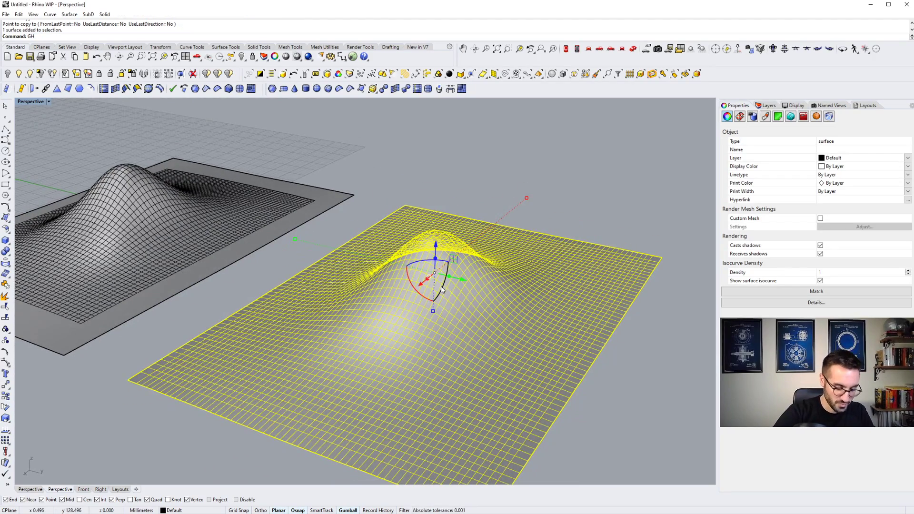
{"action": "key", "text": "Return"}
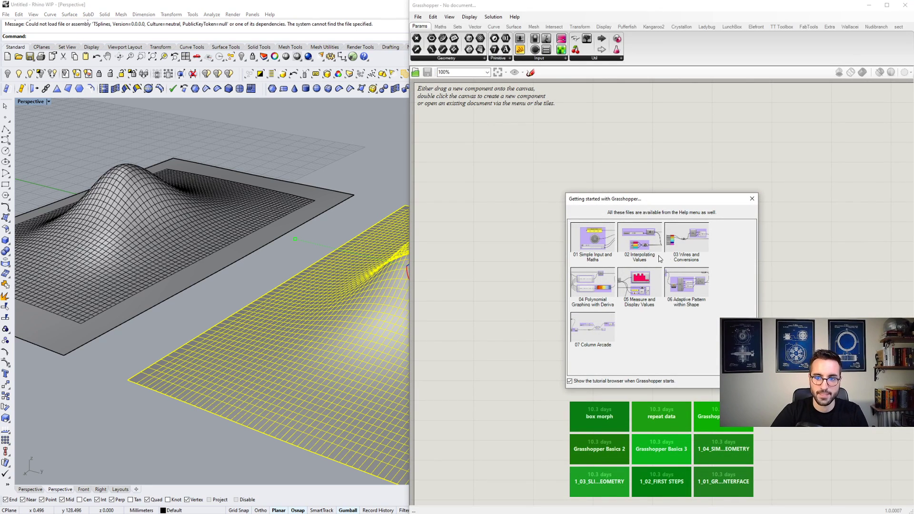
{"action": "left_click", "coordinate": [752, 198]}
- Add a Surface parameter to a new Grasshopper definition
{"action": "double_click", "coordinate": [544, 177]}
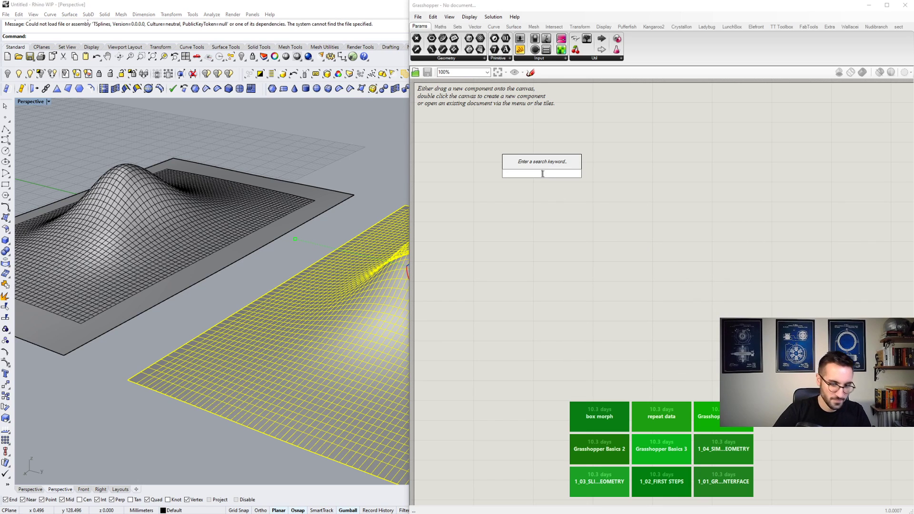
{"action": "type", "text": "SRF"}
{"action": "key", "text": "Return"}
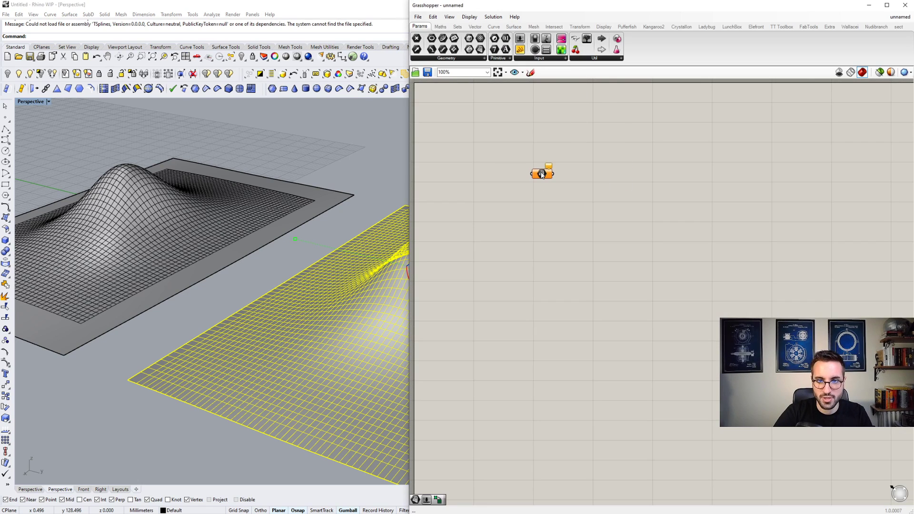
{"action": "scroll", "coordinate": [496, 175], "scroll_direction": "down", "scroll_amount": 4}
{"action": "scroll", "coordinate": [501, 172], "scroll_direction": "up", "scroll_amount": 9}
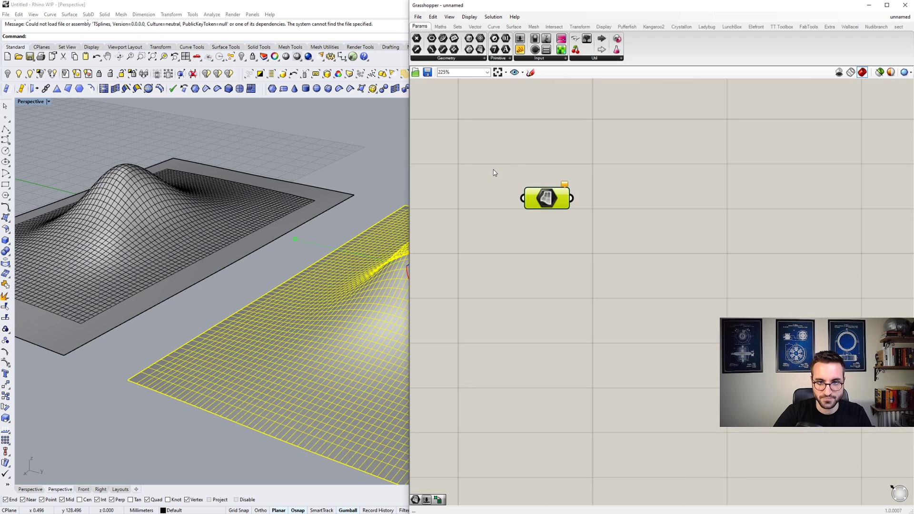
- Reference the copied patch surface in the Surface parameter as a single surface
{"action": "right_click_drag", "start_coordinate": [493, 170], "coordinate": [552, 171]}
{"action": "scroll", "coordinate": [554, 172], "scroll_direction": "down", "scroll_amount": 7}
{"action": "left_click_drag", "start_coordinate": [570, 180], "coordinate": [552, 183]}
{"action": "right_click", "coordinate": [554, 184]}
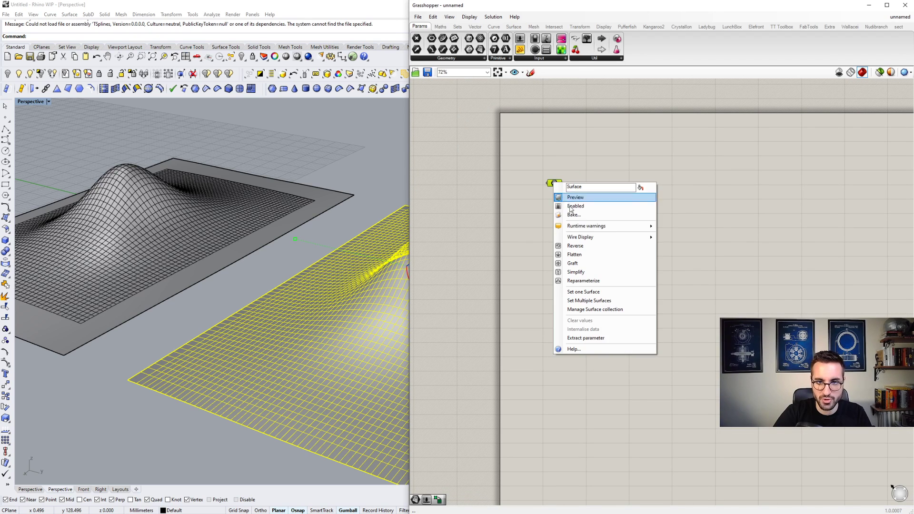
{"action": "left_click", "coordinate": [577, 292]}
{"action": "scroll", "coordinate": [398, 291], "scroll_direction": "down", "scroll_amount": 8}
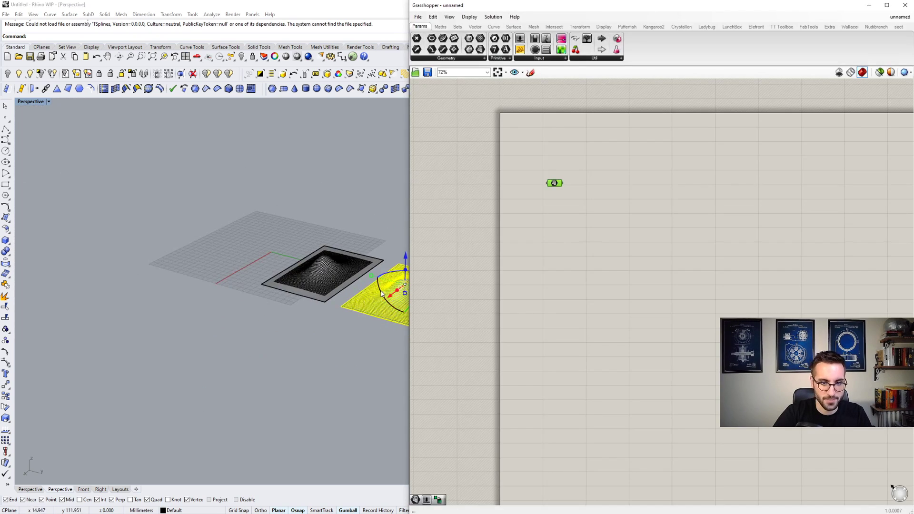
{"action": "scroll", "coordinate": [385, 292], "scroll_direction": "up", "scroll_amount": 7}
{"action": "key", "text": "space"}
{"action": "scroll", "coordinate": [298, 291], "scroll_direction": "down", "scroll_amount": 6}
{"action": "key", "text": "Escape"}
{"action": "left_click", "coordinate": [536, 316]}
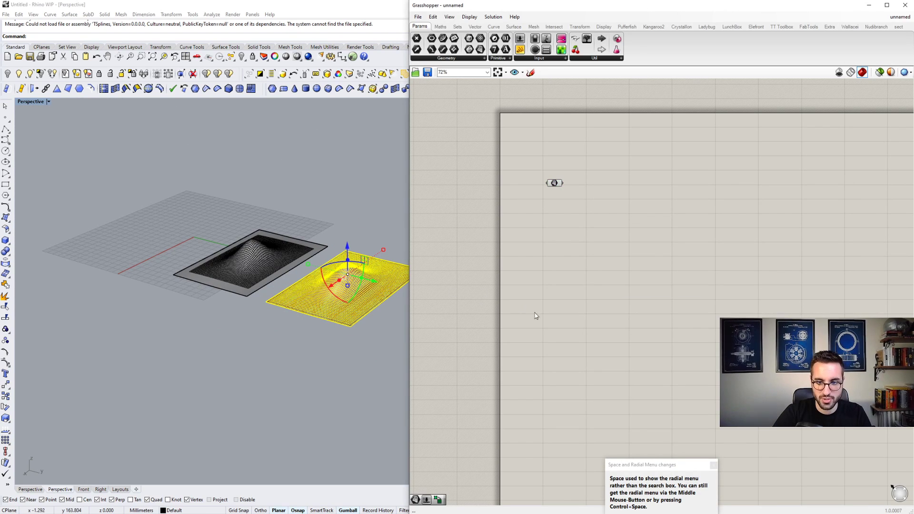
{"action": "left_click", "coordinate": [713, 465]}
{"action": "right_click_drag", "start_coordinate": [704, 334], "coordinate": [432, 327]}
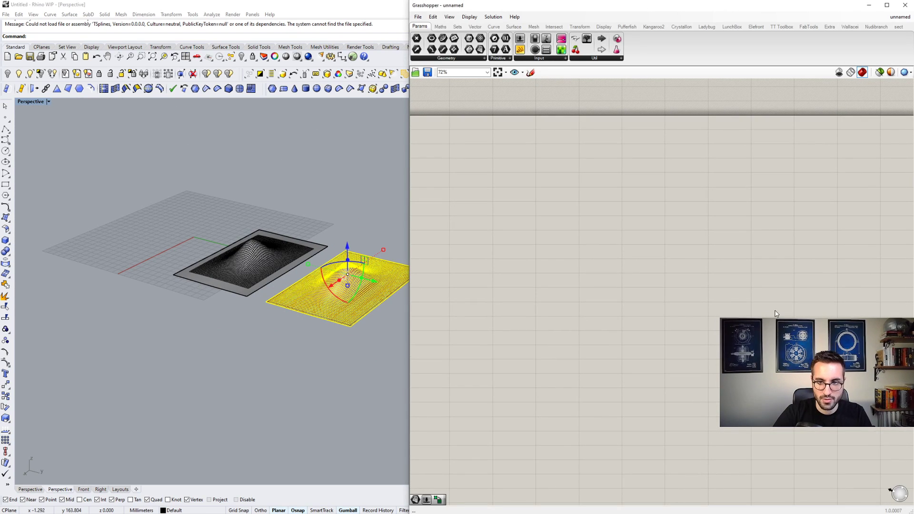
{"action": "right_click_drag", "start_coordinate": [619, 285], "coordinate": [730, 277]}
{"action": "scroll", "coordinate": [731, 277], "scroll_direction": "down", "scroll_amount": 7}
{"action": "scroll", "coordinate": [562, 256], "scroll_direction": "up", "scroll_amount": 6}
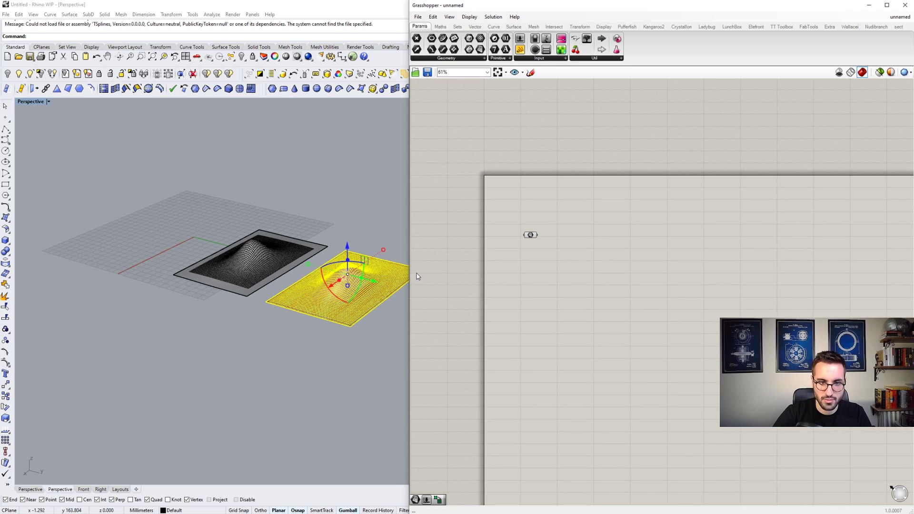
- Hide all the grid curves and both patch surfaces in Rhino, keeping only the Grasshopper preview
{"action": "left_click", "coordinate": [357, 332]}
{"action": "scroll", "coordinate": [356, 331], "scroll_direction": "up", "scroll_amount": 3}
{"action": "scroll", "coordinate": [291, 316], "scroll_direction": "down", "scroll_amount": 5}
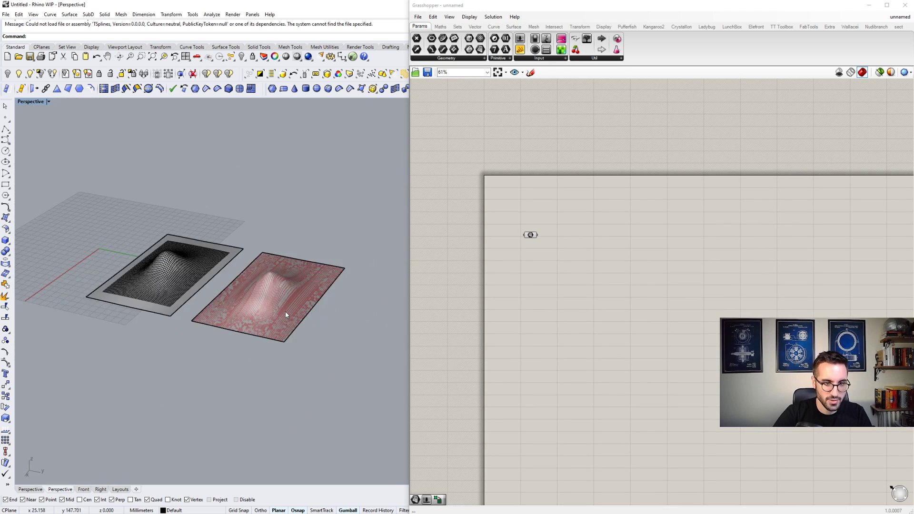
{"action": "left_click_drag", "start_coordinate": [303, 329], "coordinate": [159, 249]}
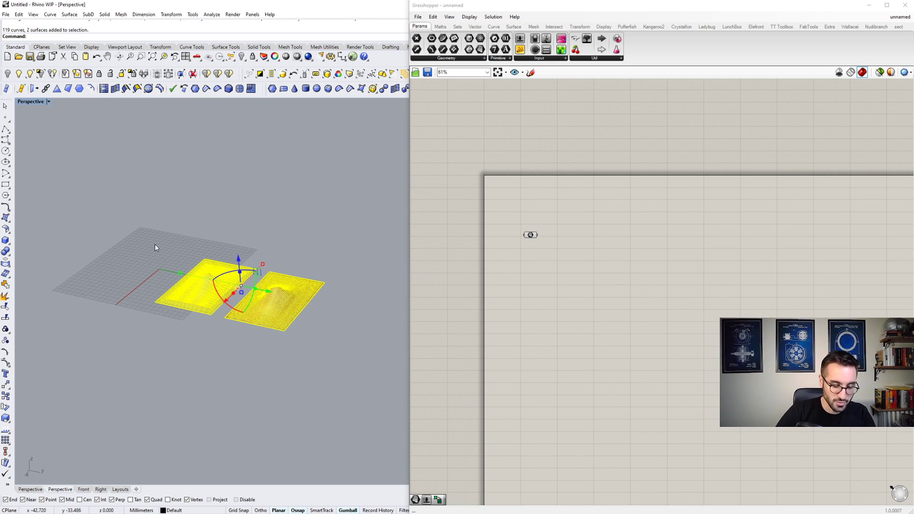
{"action": "key", "text": "Return"}
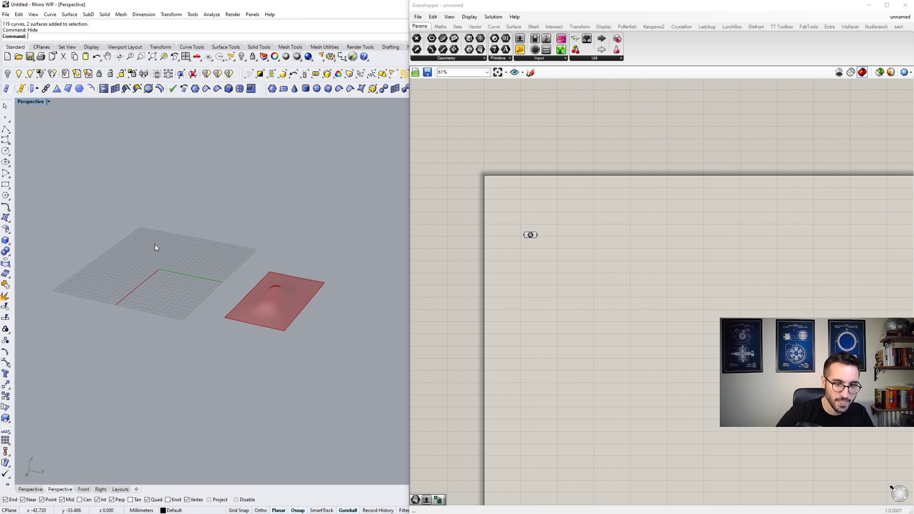
- Examine the Grasshopper preview of the humped surface in the perspective view
{"action": "scroll", "coordinate": [264, 293], "scroll_direction": "up", "scroll_amount": 5}
{"action": "scroll", "coordinate": [264, 293], "scroll_direction": "up", "scroll_amount": 3}
{"action": "scroll", "coordinate": [160, 240], "scroll_direction": "down", "scroll_amount": 10}
{"action": "right_click_drag", "start_coordinate": [161, 240], "coordinate": [266, 281]}
{"action": "scroll", "coordinate": [223, 302], "scroll_direction": "up", "scroll_amount": 8}
{"action": "scroll", "coordinate": [213, 273], "scroll_direction": "down", "scroll_amount": 5}
{"action": "scroll", "coordinate": [232, 291], "scroll_direction": "up", "scroll_amount": 5}
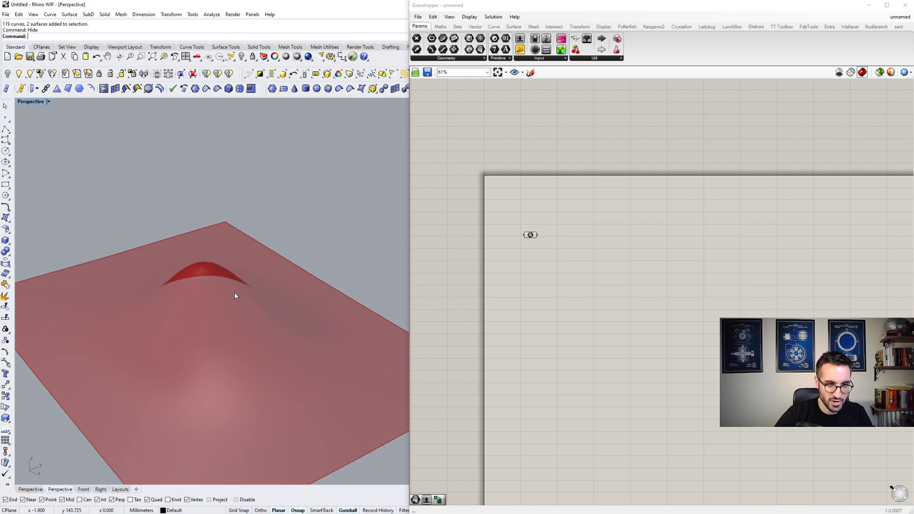
{"action": "scroll", "coordinate": [545, 243], "scroll_direction": "up", "scroll_amount": 2}
{"action": "scroll", "coordinate": [545, 242], "scroll_direction": "up", "scroll_amount": 2}
- Add a Divide Surface component and feed the Surface parameter into its Surface input
{"action": "left_click", "coordinate": [518, 231]}
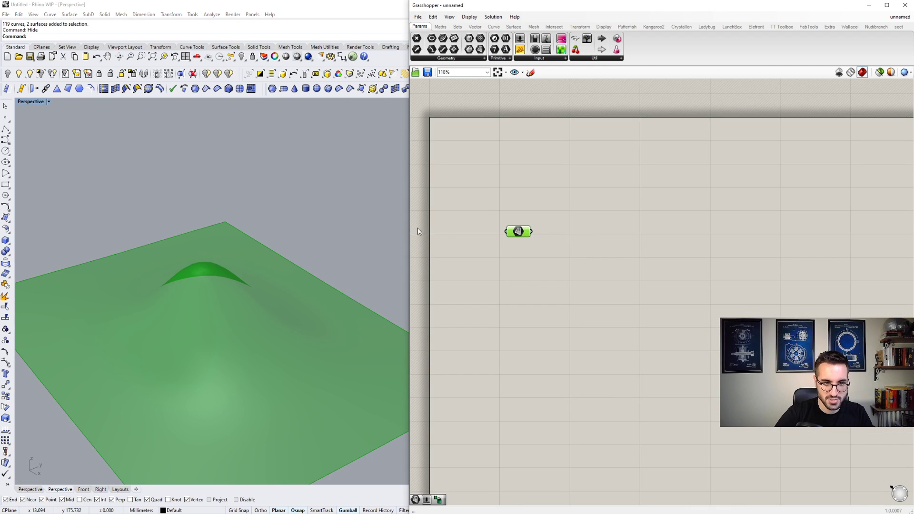
{"action": "double_click", "coordinate": [582, 235]}
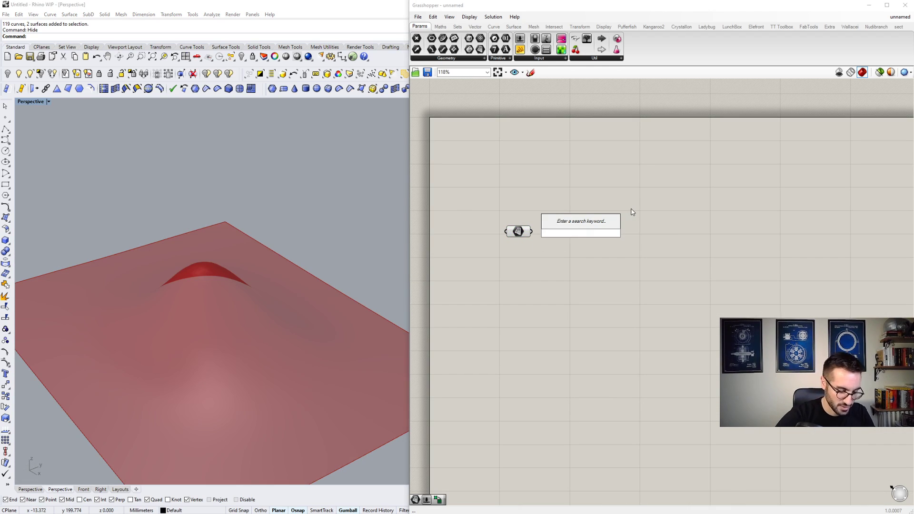
{"action": "type", "text": "DIVI"}
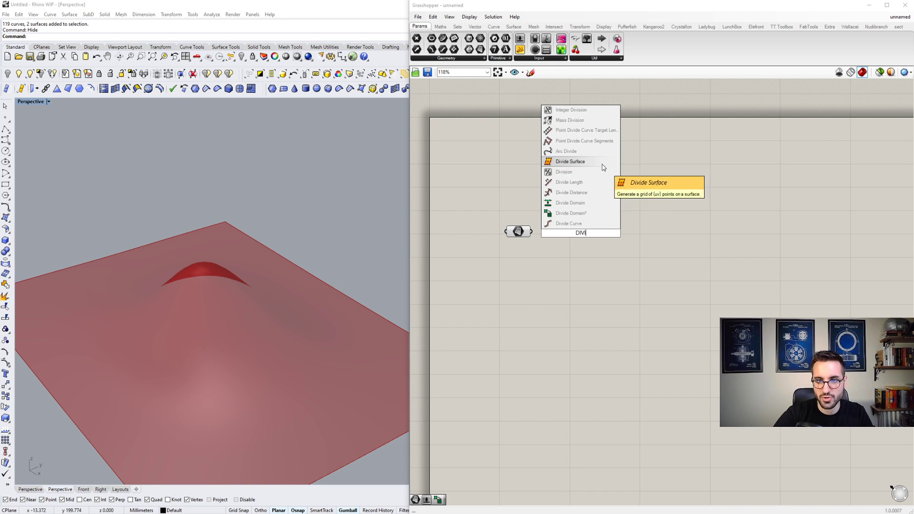
{"action": "left_click", "coordinate": [570, 161]}
{"action": "left_click_drag", "start_coordinate": [545, 228], "coordinate": [663, 243]}
- Add two number sliders ranging from 0 to 100 and connect them to Divide Surface's U Count and V Count inputs
{"action": "right_click_drag", "start_coordinate": [322, 275], "coordinate": [228, 261]}
{"action": "scroll", "coordinate": [253, 259], "scroll_direction": "down", "scroll_amount": 6}
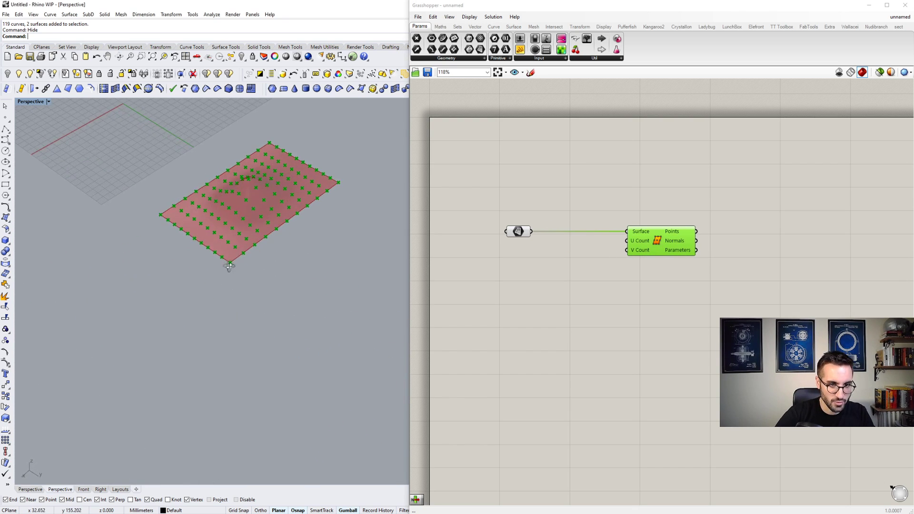
{"action": "scroll", "coordinate": [228, 261], "scroll_direction": "up", "scroll_amount": 5}
{"action": "left_click", "coordinate": [573, 264]}
{"action": "double_click", "coordinate": [572, 263]}
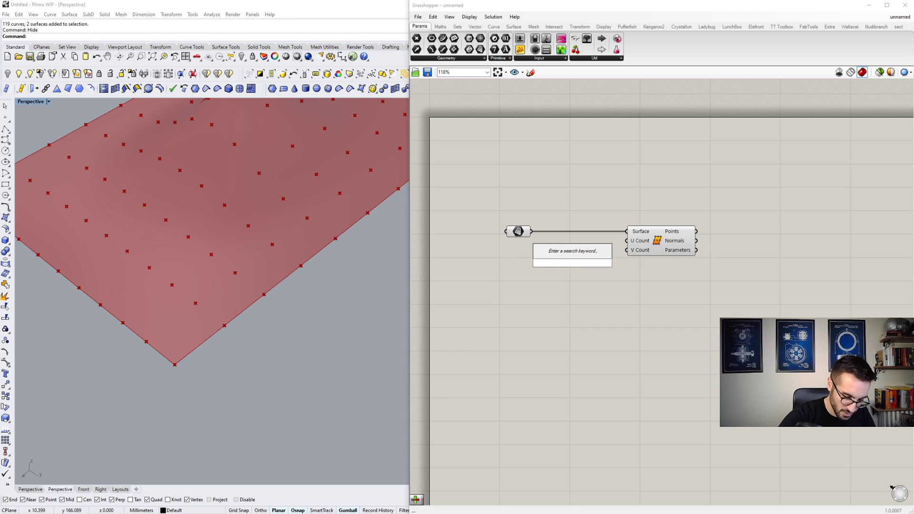
{"action": "type", "text": "0<100"}
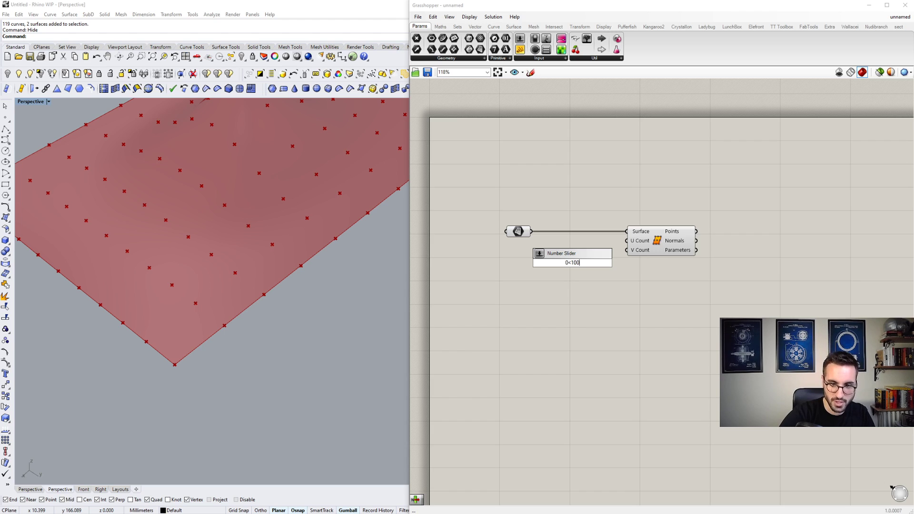
{"action": "key", "text": "Return"}
{"action": "left_click_drag", "start_coordinate": [589, 261], "coordinate": [575, 284]}
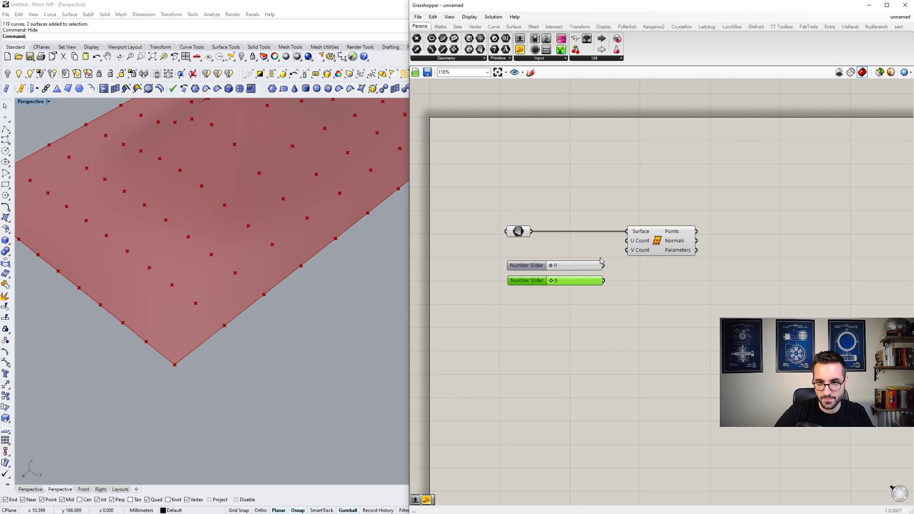
{"action": "left_click_drag", "start_coordinate": [626, 241], "coordinate": [652, 255]}
{"action": "scroll", "coordinate": [637, 256], "scroll_direction": "up", "scroll_amount": 3}
{"action": "scroll", "coordinate": [602, 260], "scroll_direction": "down", "scroll_amount": 2}
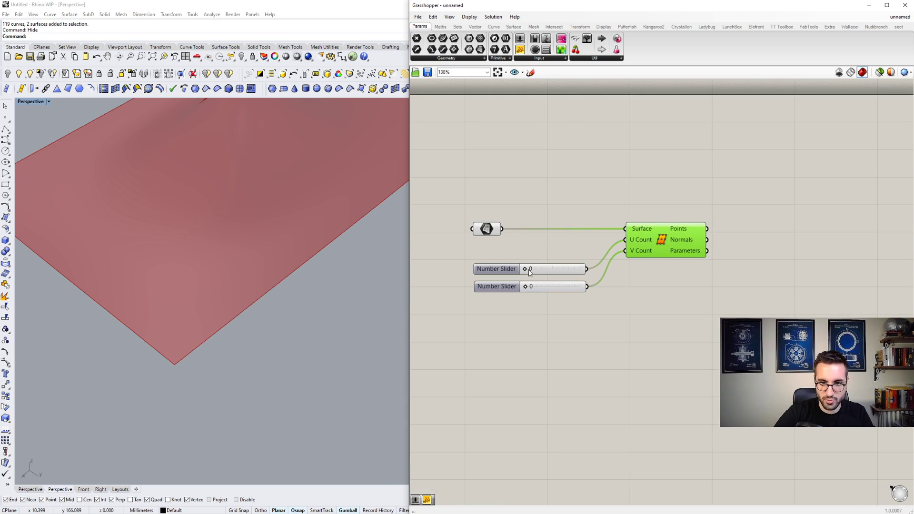
- Set the U Count slider to 29 and the V Count slider to 31
{"action": "left_click_drag", "start_coordinate": [529, 270], "coordinate": [541, 269]}
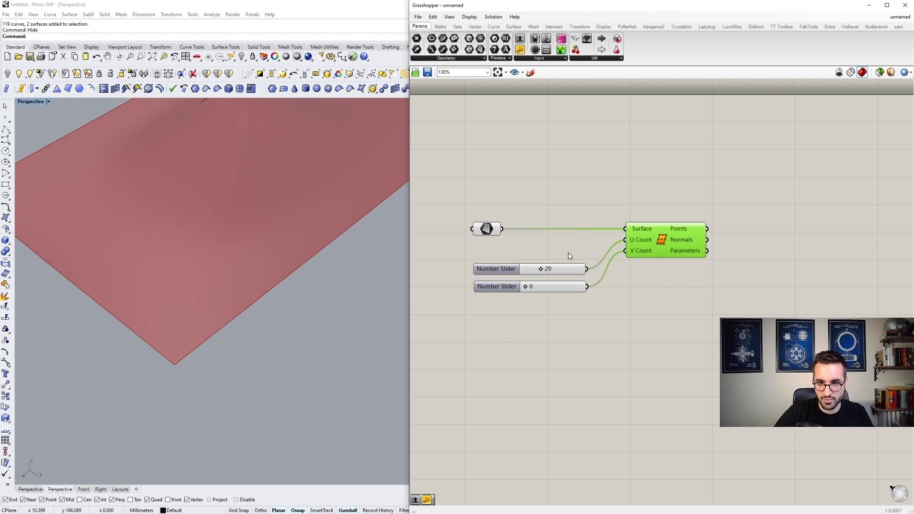
{"action": "scroll", "coordinate": [625, 242], "scroll_direction": "up", "scroll_amount": 2}
{"action": "scroll", "coordinate": [660, 238], "scroll_direction": "down", "scroll_amount": 1}
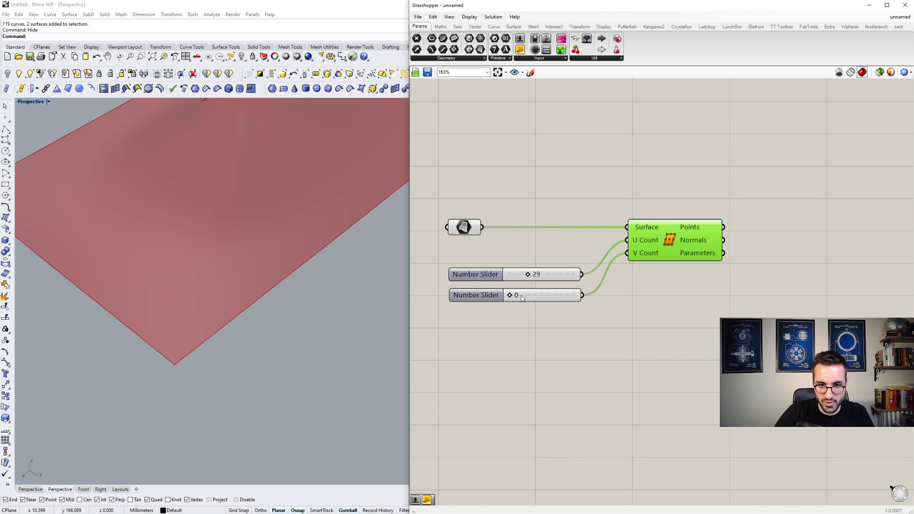
{"action": "left_click_drag", "start_coordinate": [511, 299], "coordinate": [532, 298]}
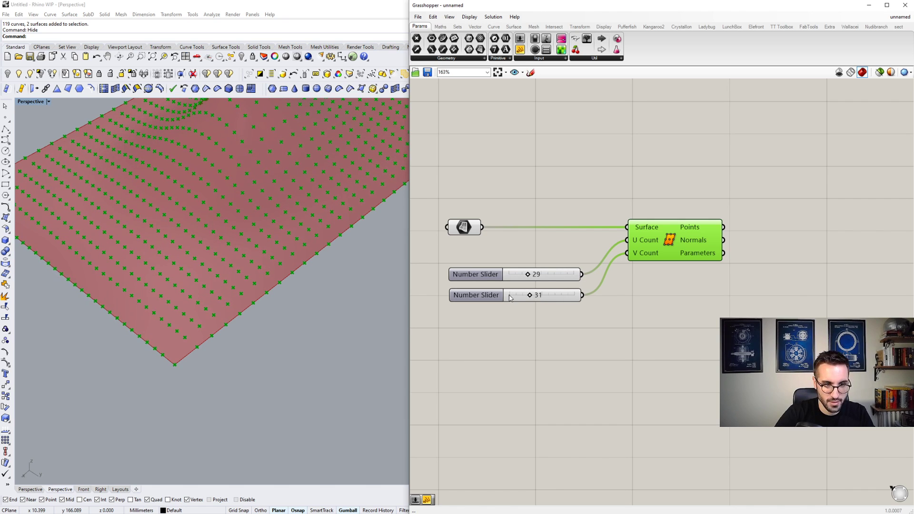
- Reduce the U Count slider to 25 after checking the point grid on the humped surface
{"action": "right_click_drag", "start_coordinate": [336, 282], "coordinate": [315, 306], "text": "shift"}
{"action": "scroll", "coordinate": [294, 293], "scroll_direction": "down", "scroll_amount": 8}
{"action": "right_click_drag", "start_coordinate": [286, 274], "coordinate": [264, 287], "text": "shift"}
{"action": "scroll", "coordinate": [264, 287], "scroll_direction": "up", "scroll_amount": 8}
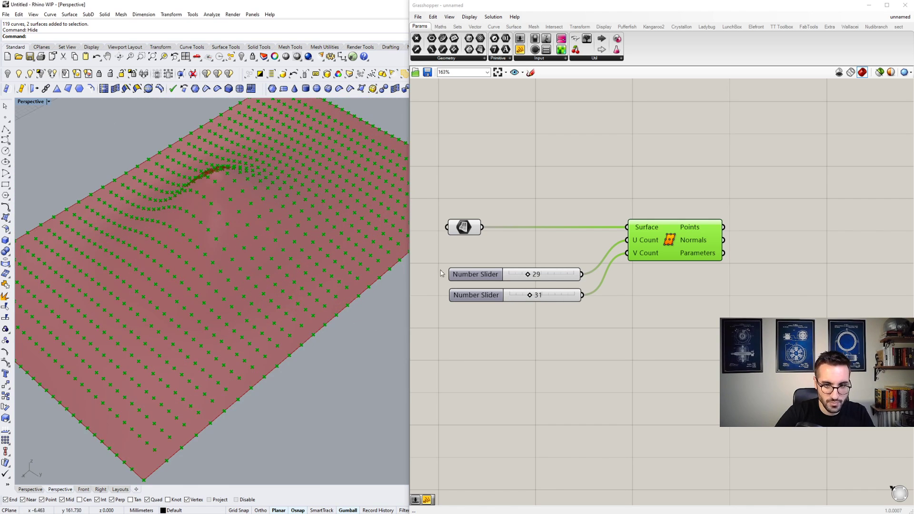
{"action": "left_click_drag", "start_coordinate": [528, 275], "coordinate": [525, 276]}
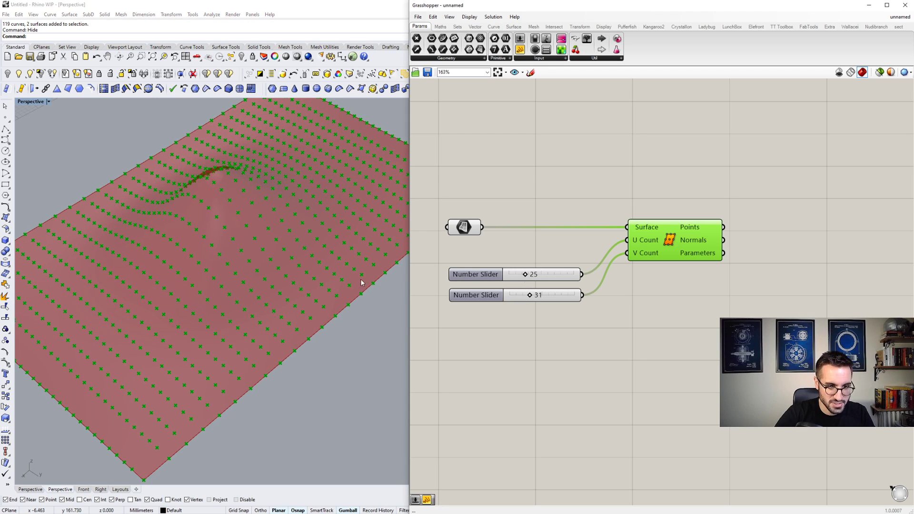
- Examine how the division points are distributed across the humped surface in the perspective view
{"action": "right_click_drag", "start_coordinate": [261, 272], "coordinate": [274, 285]}
{"action": "scroll", "coordinate": [274, 279], "scroll_direction": "down", "scroll_amount": 6}
{"action": "scroll", "coordinate": [280, 257], "scroll_direction": "up", "scroll_amount": 6}
{"action": "scroll", "coordinate": [240, 288], "scroll_direction": "down", "scroll_amount": 4}
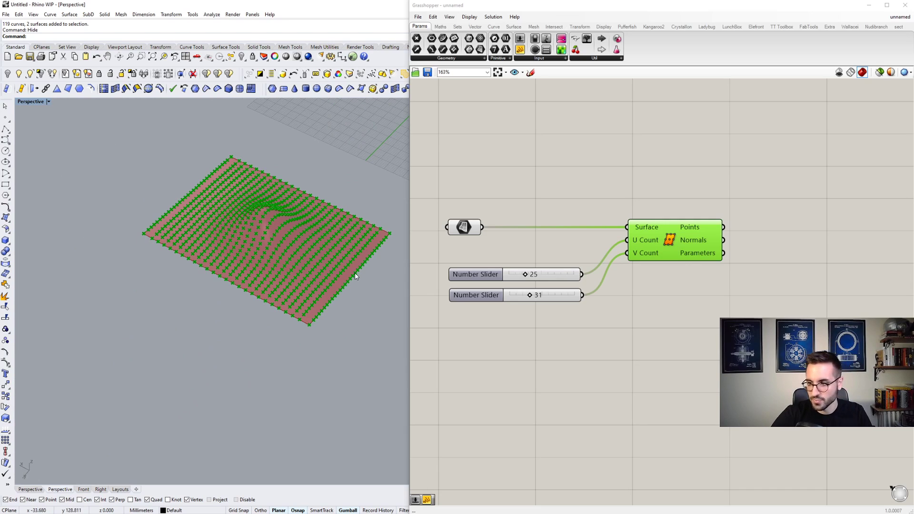
{"action": "scroll", "coordinate": [368, 265], "scroll_direction": "up", "scroll_amount": 8}
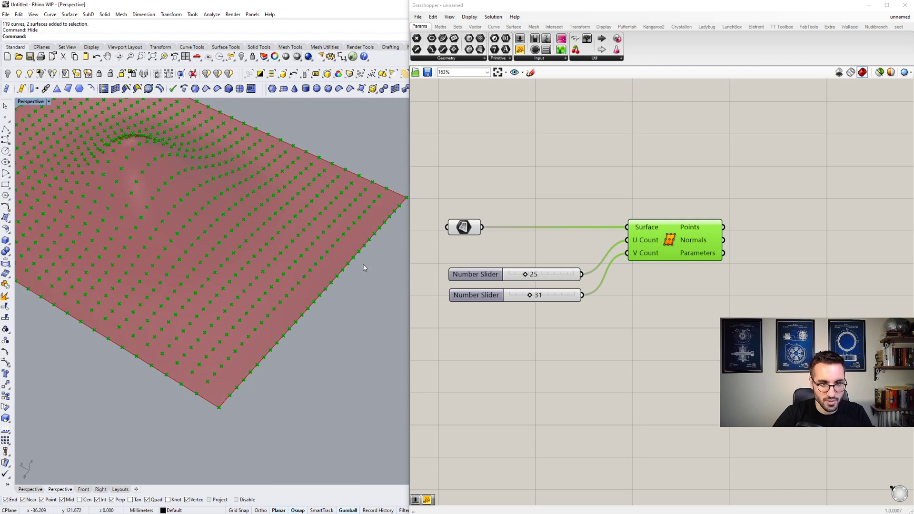
{"action": "scroll", "coordinate": [357, 283], "scroll_direction": "down", "scroll_amount": 6}
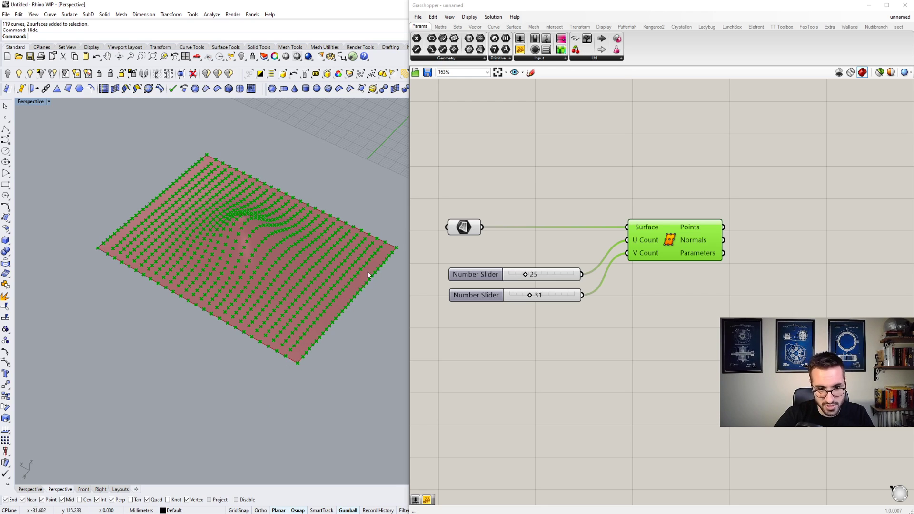
{"action": "scroll", "coordinate": [328, 316], "scroll_direction": "up", "scroll_amount": 2}
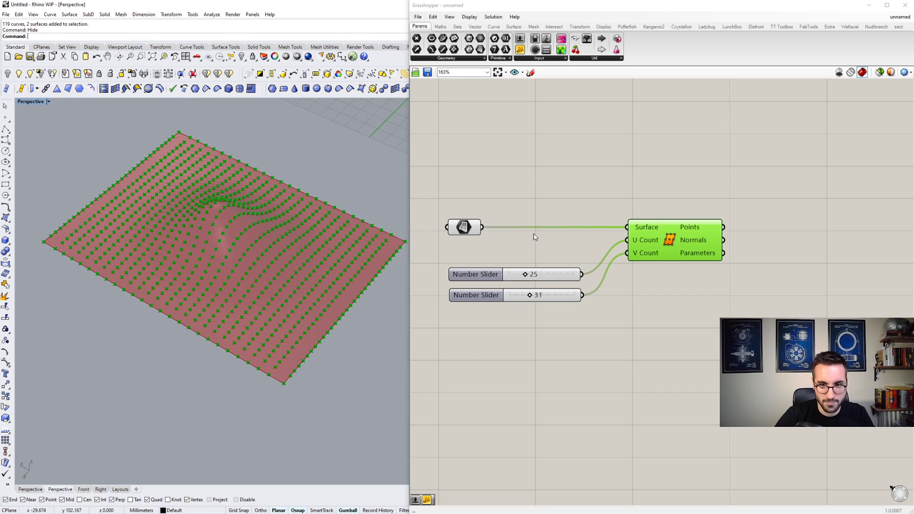
- Add an Interpolate component above Divide Surface and feed the division Points into its Vertices input
{"action": "double_click", "coordinate": [789, 252]}
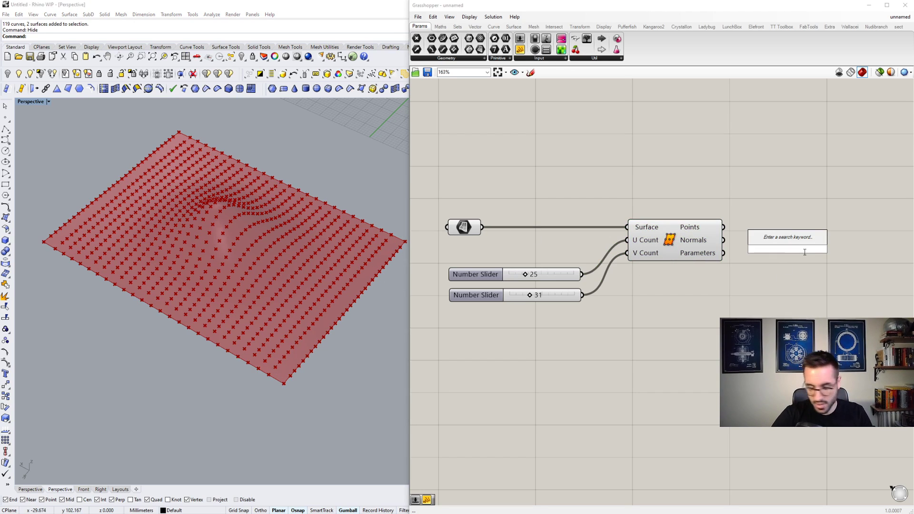
{"action": "type", "text": "IN"}
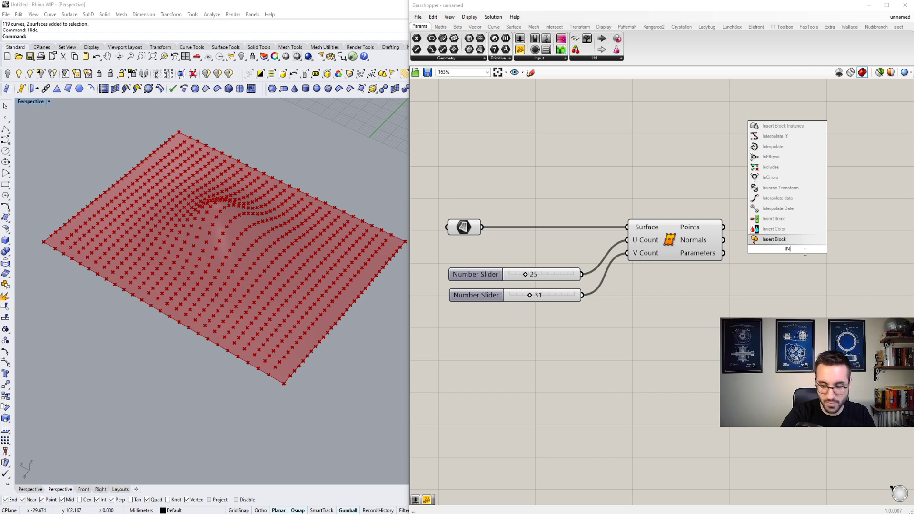
{"action": "type", "text": "TER"}
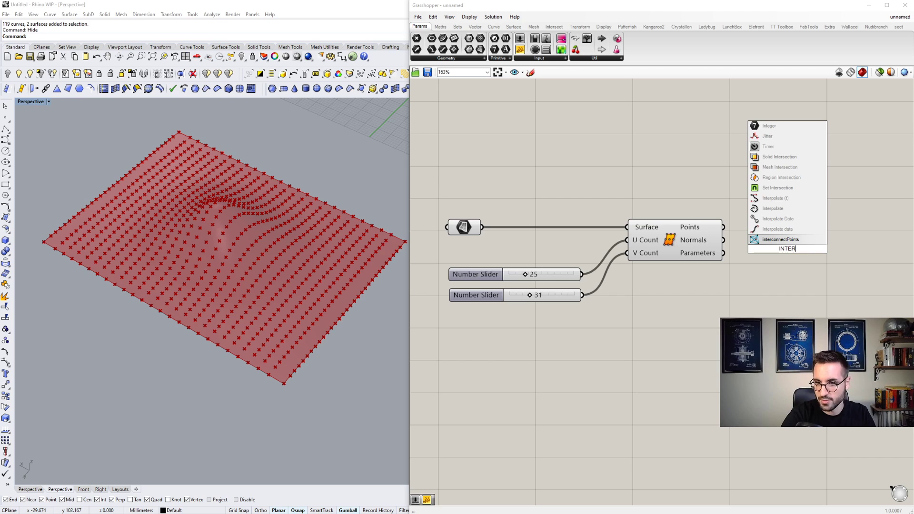
{"action": "left_click", "coordinate": [772, 208]}
{"action": "scroll", "coordinate": [762, 234], "scroll_direction": "up", "scroll_amount": 3}
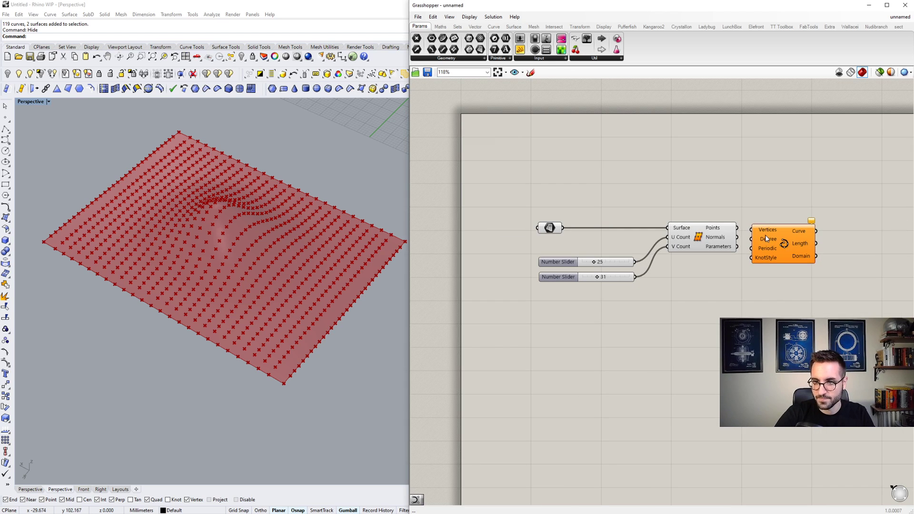
{"action": "left_click_drag", "start_coordinate": [713, 229], "coordinate": [813, 171]}
{"action": "scroll", "coordinate": [750, 233], "scroll_direction": "down", "scroll_amount": 5}
- Turn off the preview of the Divide Surface component and the Surface parameter, leaving only the interpolated curves displayed
{"action": "left_click", "coordinate": [708, 238]}
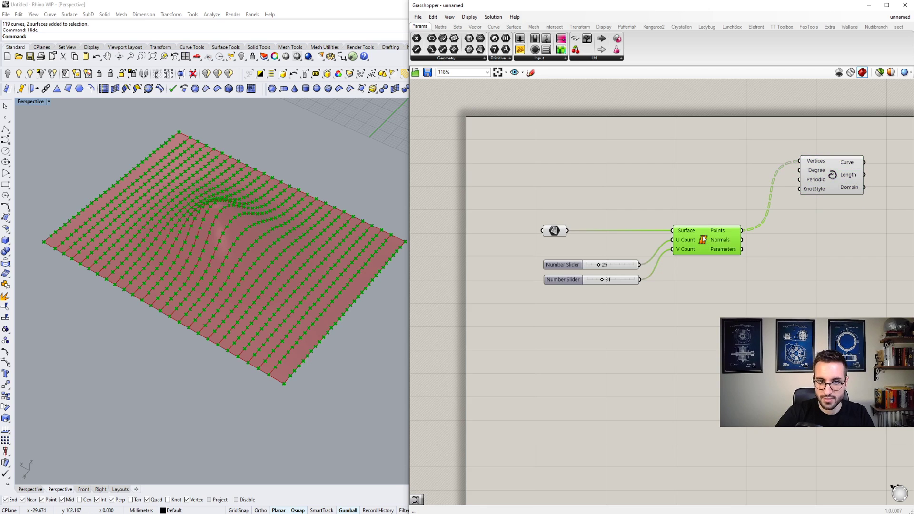
{"action": "middle_click", "coordinate": [708, 236]}
{"action": "left_click", "coordinate": [686, 213]}
{"action": "right_click_drag", "start_coordinate": [298, 244], "coordinate": [284, 260], "text": "shift"}
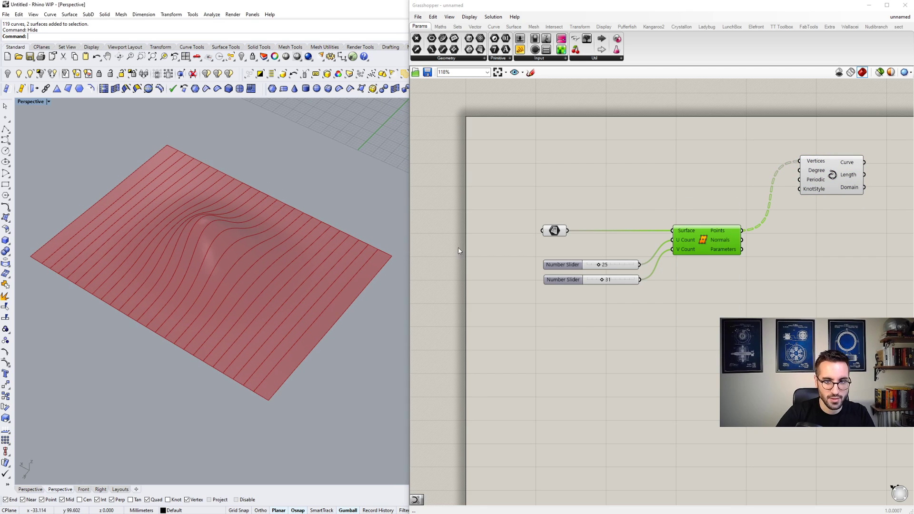
{"action": "left_click", "coordinate": [552, 231]}
{"action": "right_click", "coordinate": [554, 230]}
{"action": "left_click", "coordinate": [574, 205]}
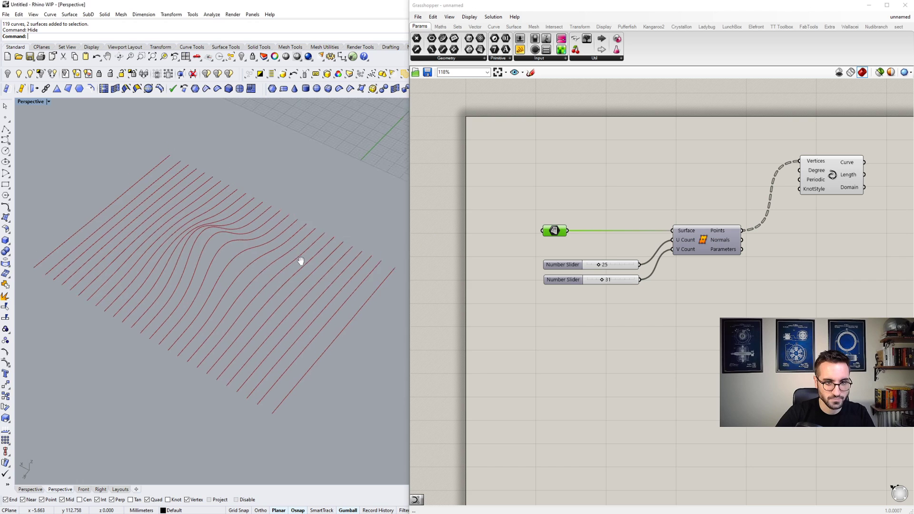
{"action": "right_click_drag", "start_coordinate": [261, 257], "coordinate": [281, 253]}
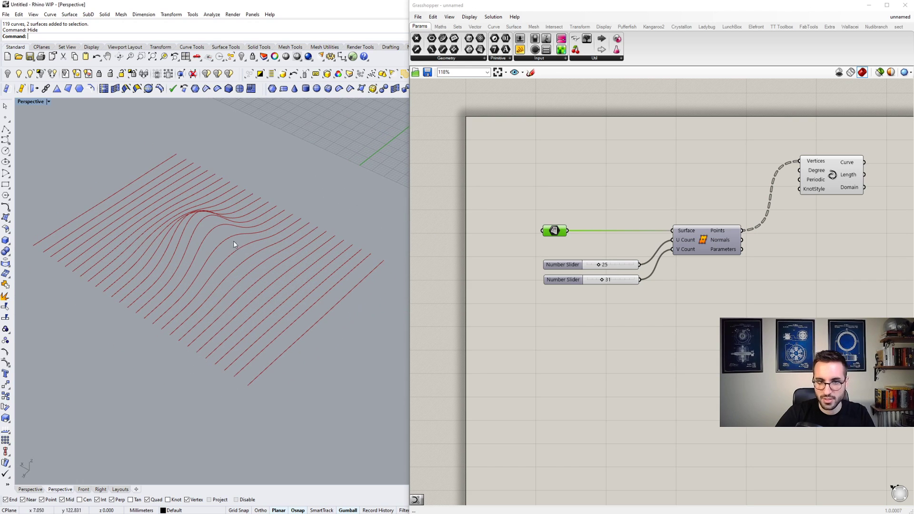
{"action": "right_click_drag", "start_coordinate": [220, 241], "coordinate": [361, 252]}
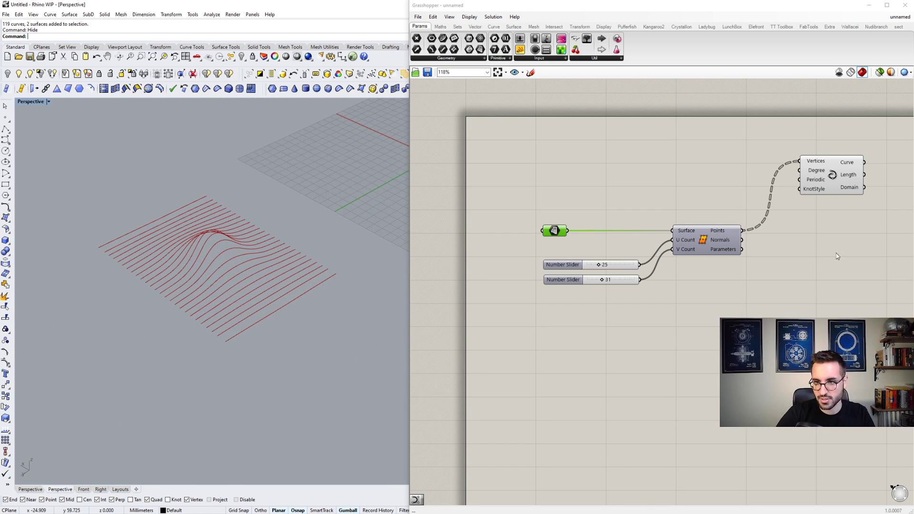
- Add a Flip Matrix component below the Interpolate component and feed the division Points into its Data input
{"action": "scroll", "coordinate": [838, 256], "scroll_direction": "up", "scroll_amount": 4}
{"action": "double_click", "coordinate": [745, 262]}
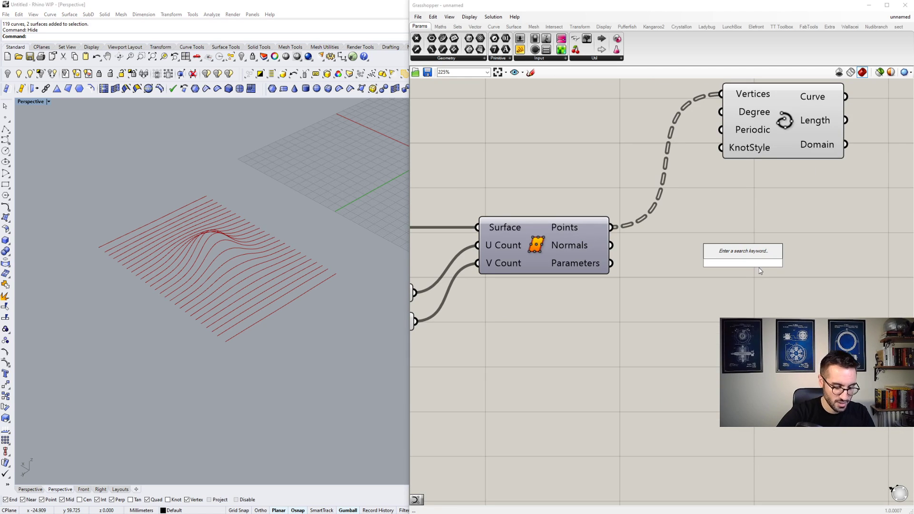
{"action": "type", "text": "FLIP"}
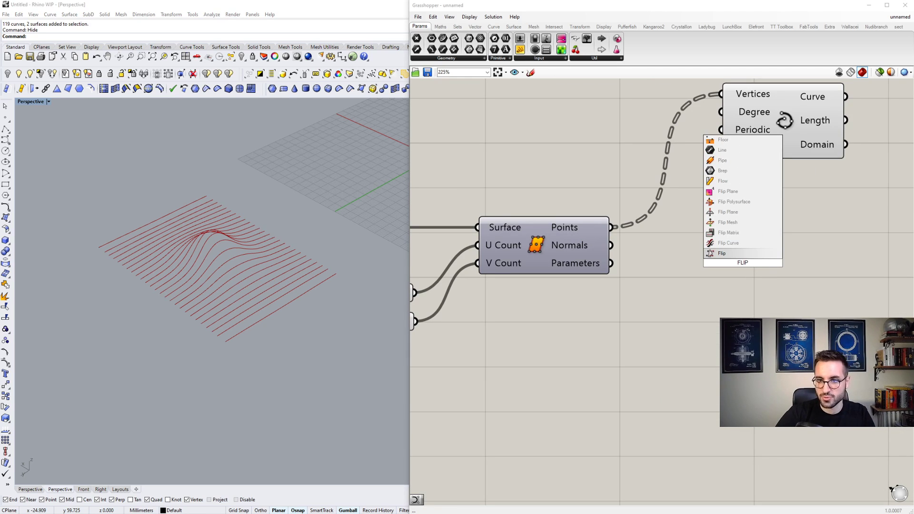
{"action": "left_click", "coordinate": [721, 253]}
{"action": "scroll", "coordinate": [719, 241], "scroll_direction": "down", "scroll_amount": 4}
{"action": "left_click_drag", "start_coordinate": [662, 234], "coordinate": [720, 302]}
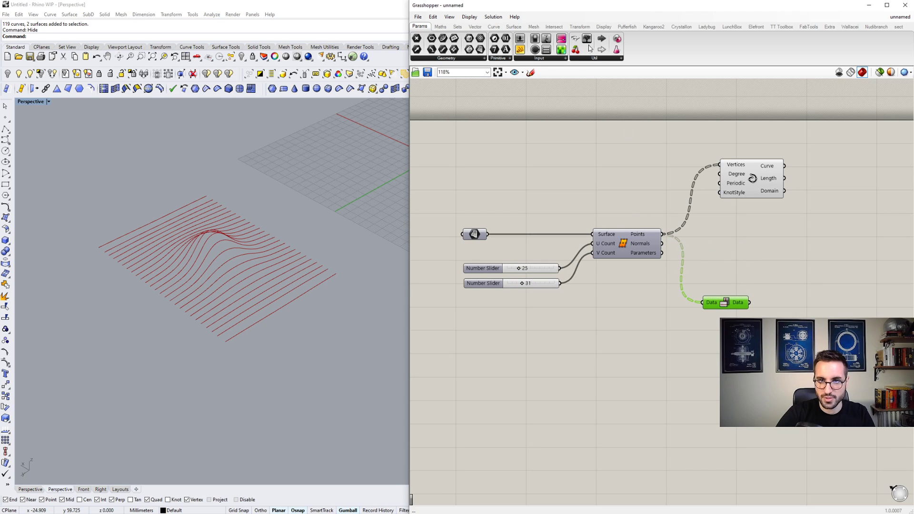
- Add a Param Viewer above the Interpolate component, connect the division Points to it, and review their branch structure
{"action": "left_click_drag", "start_coordinate": [595, 43], "coordinate": [688, 124]}
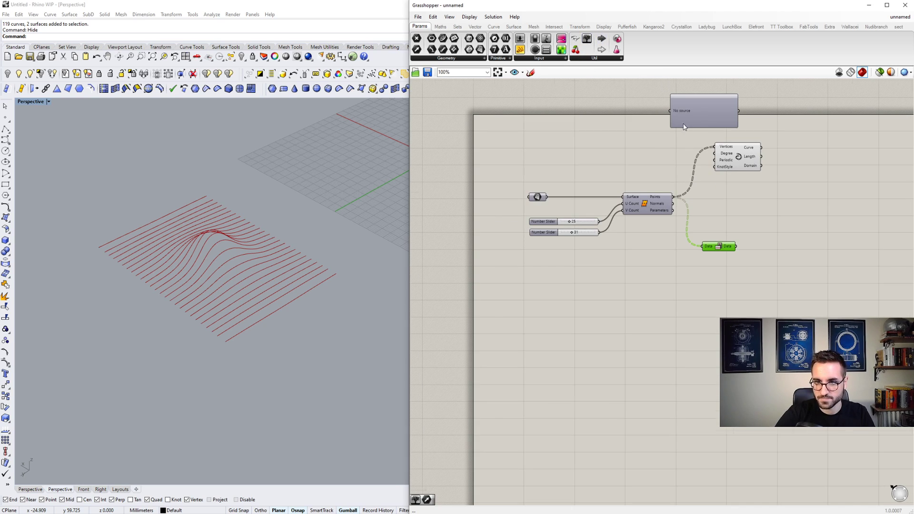
{"action": "scroll", "coordinate": [683, 125], "scroll_direction": "up", "scroll_amount": 5}
{"action": "left_click_drag", "start_coordinate": [655, 93], "coordinate": [658, 280]}
{"action": "scroll", "coordinate": [643, 219], "scroll_direction": "down", "scroll_amount": 6}
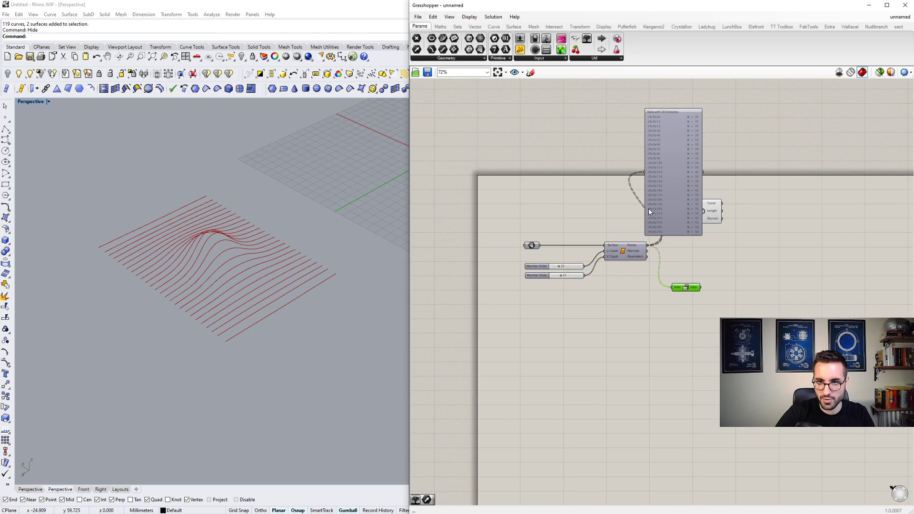
{"action": "scroll", "coordinate": [679, 161], "scroll_direction": "up", "scroll_amount": 5}
{"action": "left_click", "coordinate": [634, 164]}
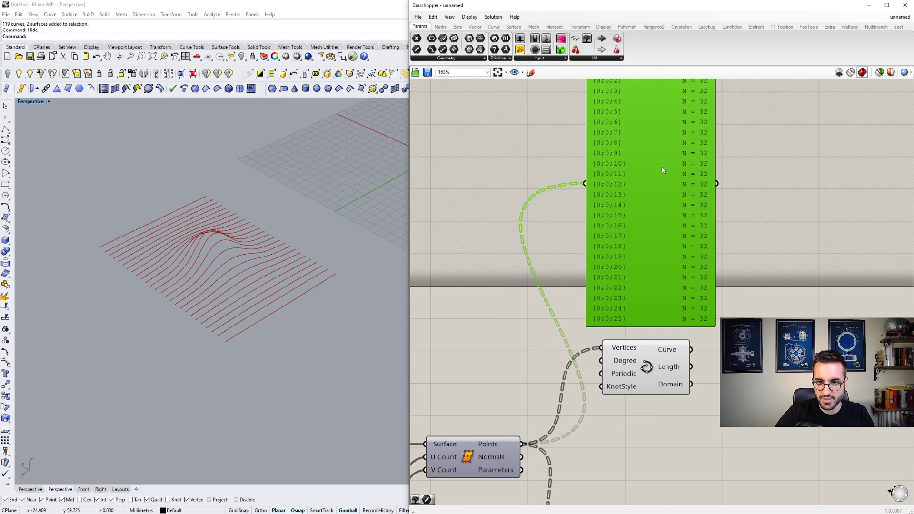
{"action": "scroll", "coordinate": [663, 170], "scroll_direction": "down", "scroll_amount": 3}
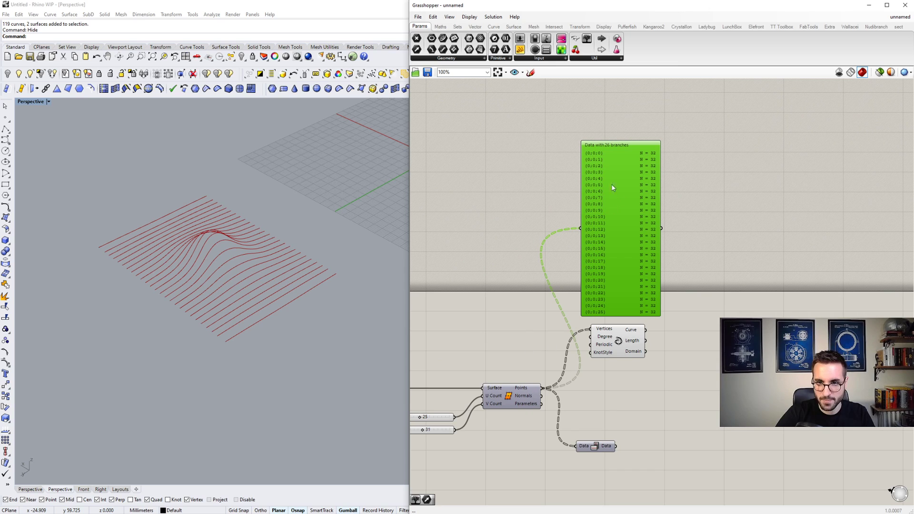
{"action": "scroll", "coordinate": [613, 188], "scroll_direction": "up", "scroll_amount": 4}
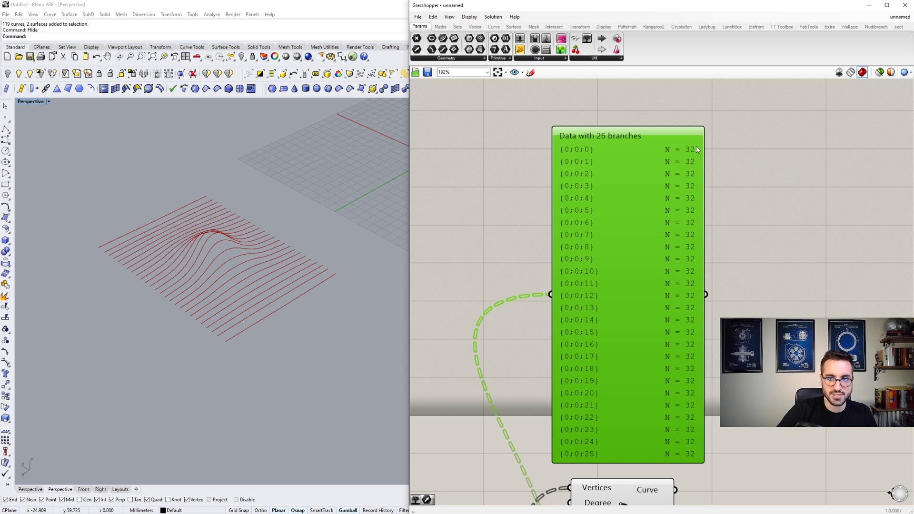
{"action": "scroll", "coordinate": [681, 161], "scroll_direction": "down", "scroll_amount": 4}
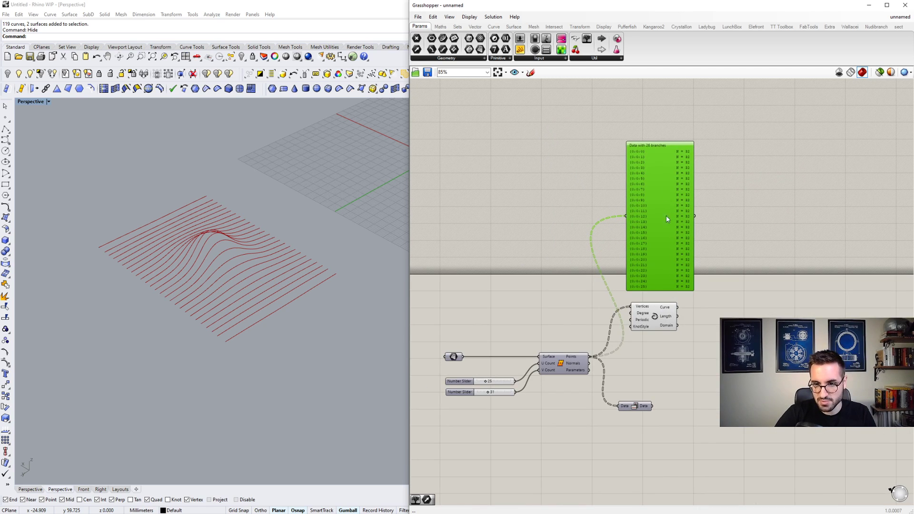
- Add a second Param Viewer and connect the Flip Matrix Data output to it to inspect the flipped branch structure
{"action": "right_click_drag", "start_coordinate": [649, 268], "coordinate": [615, 224]}
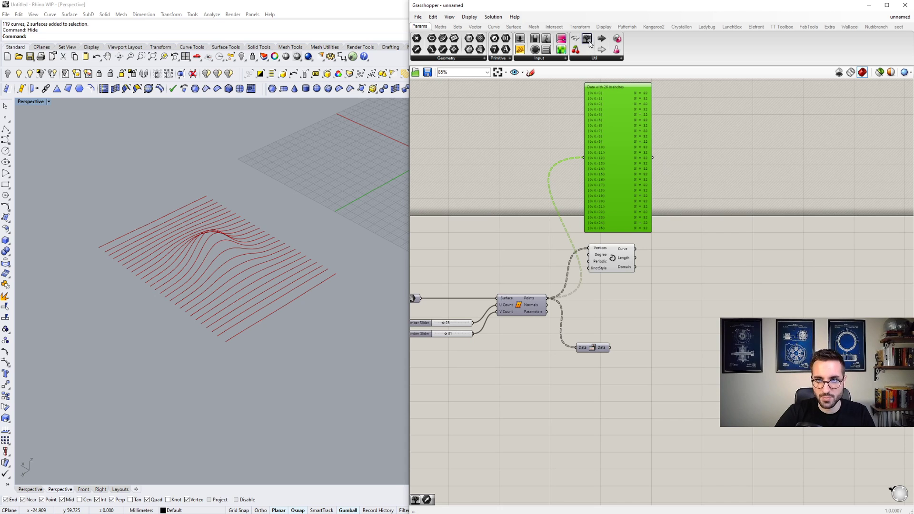
{"action": "left_click_drag", "start_coordinate": [589, 43], "coordinate": [662, 352]}
{"action": "scroll", "coordinate": [620, 363], "scroll_direction": "up", "scroll_amount": 4}
{"action": "left_click_drag", "start_coordinate": [599, 329], "coordinate": [644, 368]}
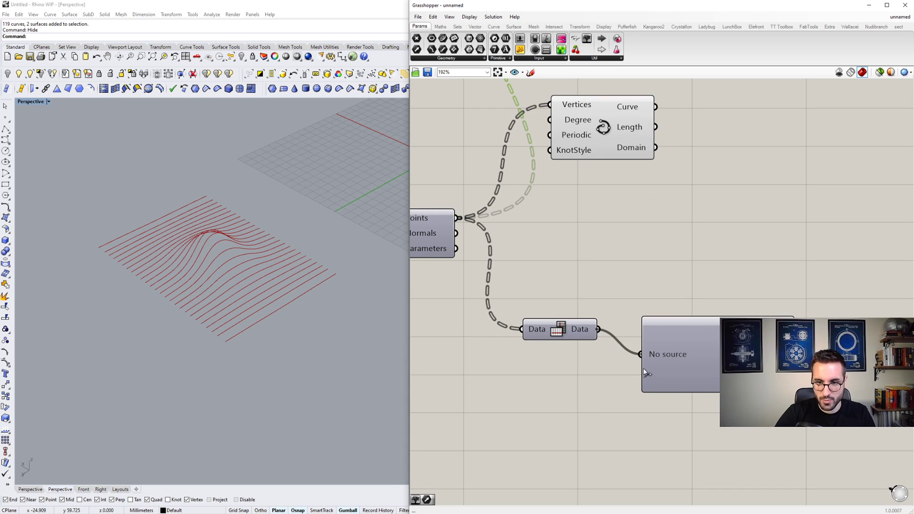
{"action": "scroll", "coordinate": [643, 368], "scroll_direction": "down", "scroll_amount": 3}
{"action": "left_click_drag", "start_coordinate": [661, 331], "coordinate": [663, 395]}
{"action": "scroll", "coordinate": [667, 361], "scroll_direction": "up", "scroll_amount": 2}
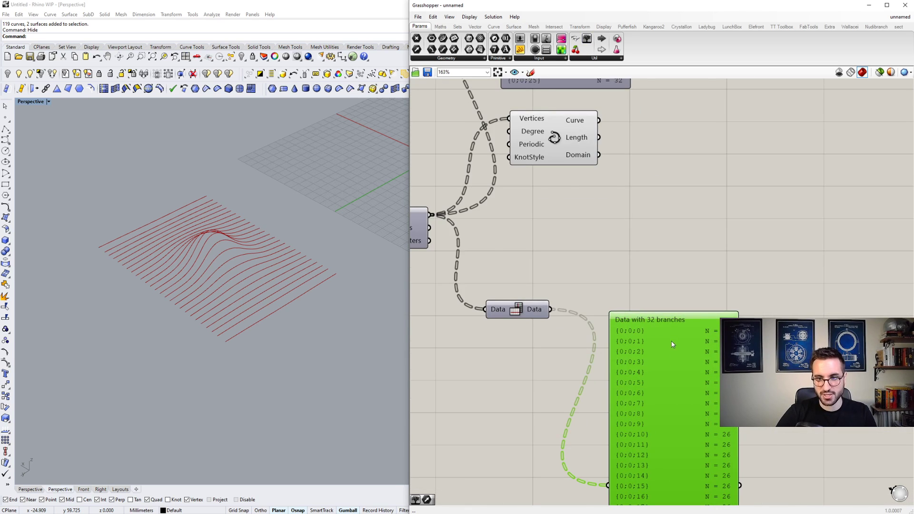
- Move the lower Param Viewer down and duplicate the Interpolate component below, feeding the Flip Matrix Data output into the copy's Vertices input
{"action": "scroll", "coordinate": [672, 343], "scroll_direction": "down", "scroll_amount": 3}
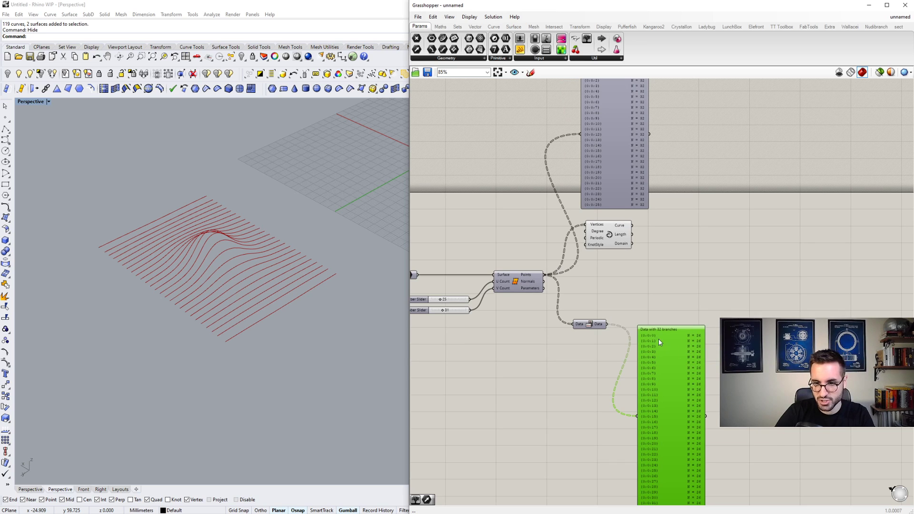
{"action": "scroll", "coordinate": [668, 336], "scroll_direction": "down", "scroll_amount": 2}
{"action": "left_click_drag", "start_coordinate": [670, 349], "coordinate": [685, 381]}
{"action": "scroll", "coordinate": [677, 335], "scroll_direction": "up", "scroll_amount": 5}
{"action": "left_click", "coordinate": [676, 310]}
{"action": "left_click", "coordinate": [567, 182]}
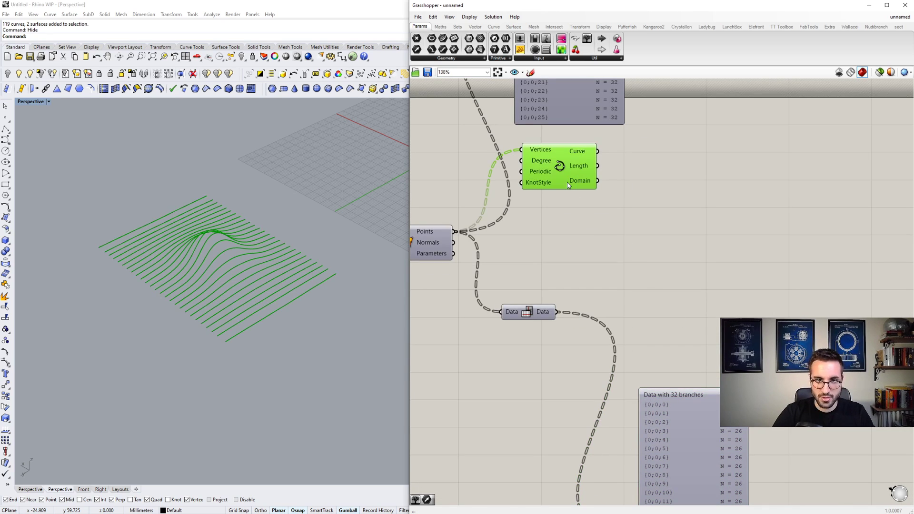
{"action": "left_click_drag", "start_coordinate": [567, 185], "coordinate": [558, 312], "text": "alt"}
{"action": "left_click_drag", "start_coordinate": [666, 290], "coordinate": [660, 332]}
{"action": "left_click", "coordinate": [568, 305]}
- Inspect the two-way grid of interpolated curves over the humped surface from several angles in the Perspective viewport
{"action": "scroll", "coordinate": [507, 296], "scroll_direction": "down", "scroll_amount": 2}
{"action": "scroll", "coordinate": [286, 286], "scroll_direction": "up", "scroll_amount": 8}
{"action": "right_click_drag", "start_coordinate": [267, 308], "coordinate": [291, 304]}
{"action": "scroll", "coordinate": [292, 303], "scroll_direction": "down", "scroll_amount": 7}
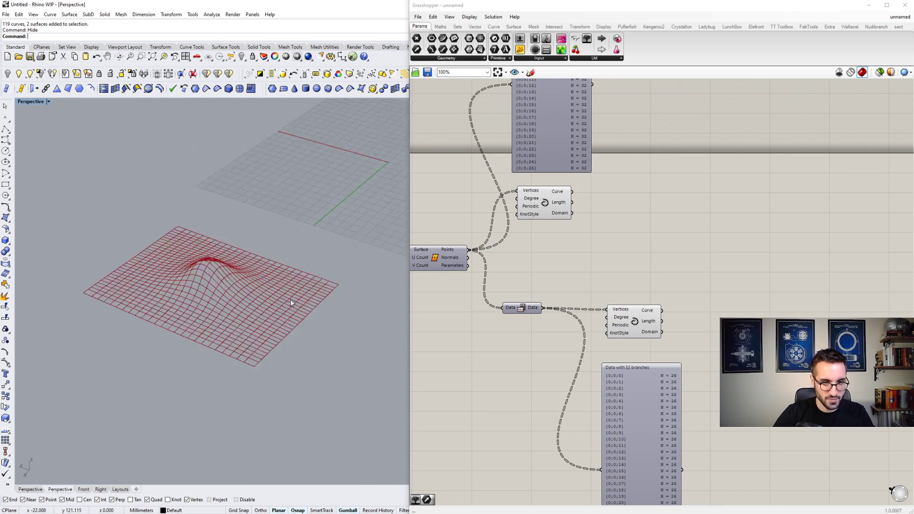
{"action": "scroll", "coordinate": [291, 303], "scroll_direction": "up", "scroll_amount": 5}
{"action": "scroll", "coordinate": [285, 301], "scroll_direction": "down", "scroll_amount": 3}
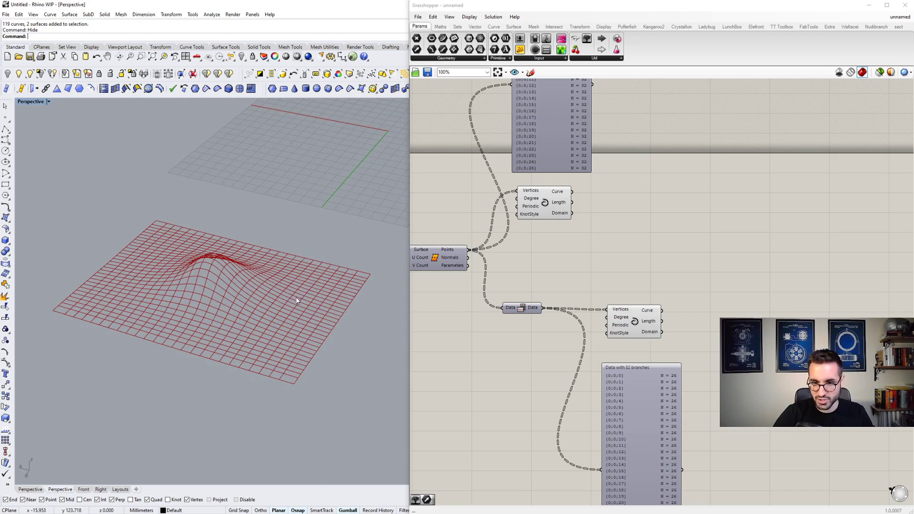
{"action": "scroll", "coordinate": [296, 300], "scroll_direction": "up", "scroll_amount": 5}
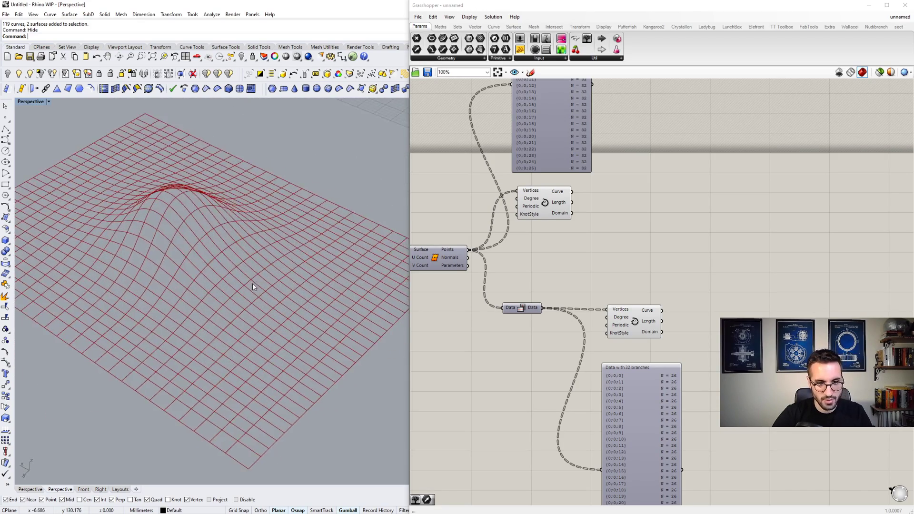
{"action": "scroll", "coordinate": [252, 286], "scroll_direction": "down", "scroll_amount": 5}
- Move the upper Interpolate component further away from Divide Surface, roughly in line with the lower Interpolate component
{"action": "left_click", "coordinate": [554, 209]}
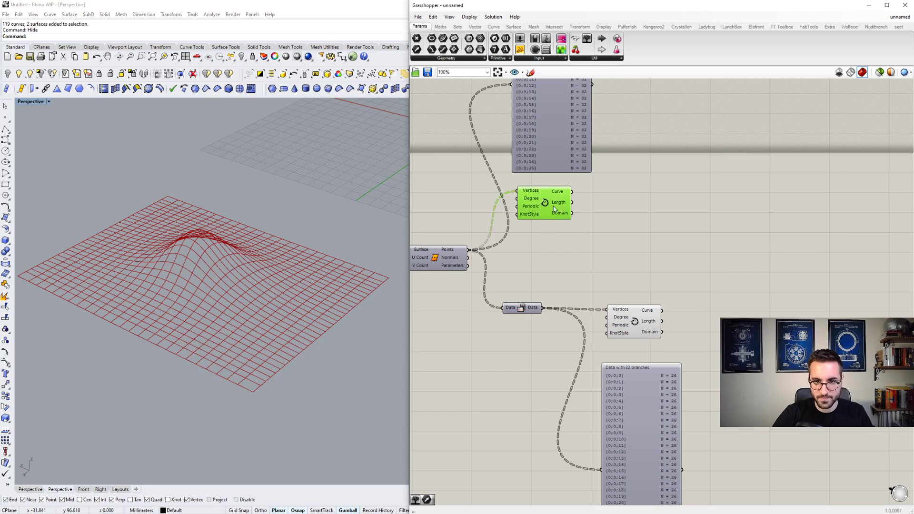
{"action": "left_click_drag", "start_coordinate": [555, 210], "coordinate": [649, 217]}
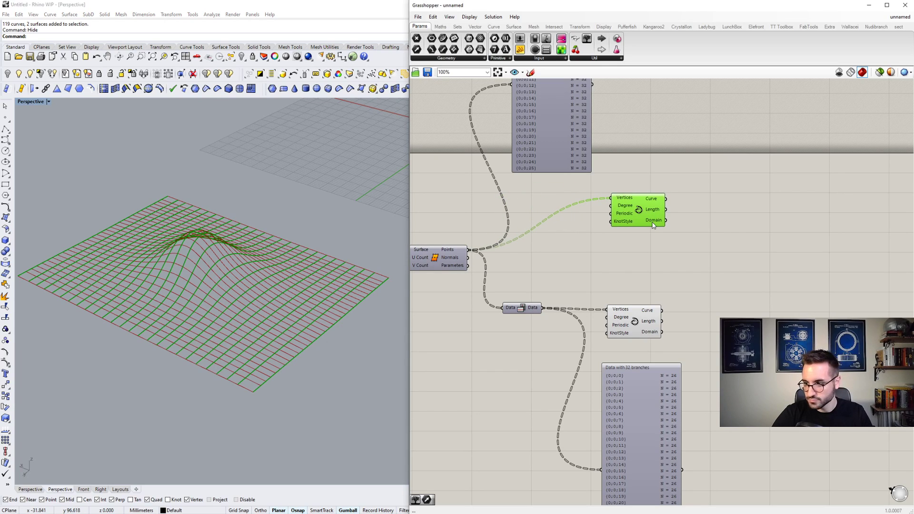
{"action": "double_click", "coordinate": [740, 218]}
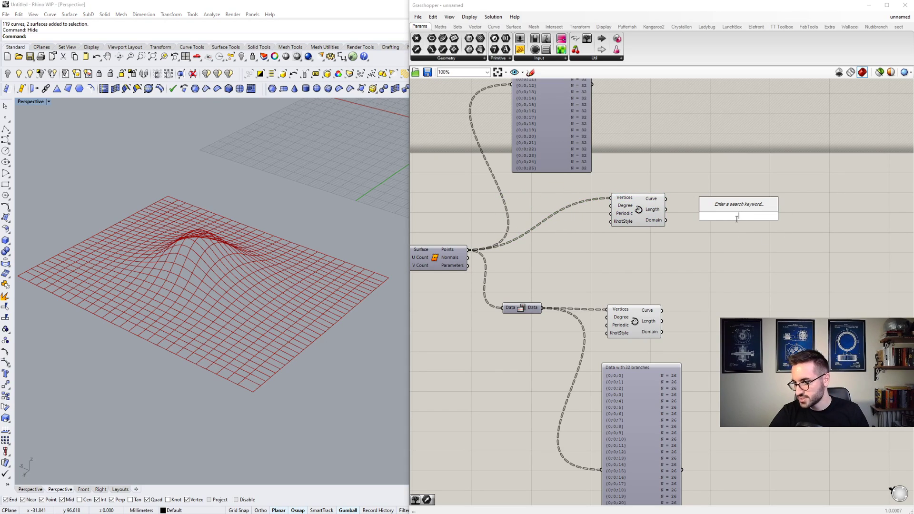
{"action": "left_click", "coordinate": [673, 164]}
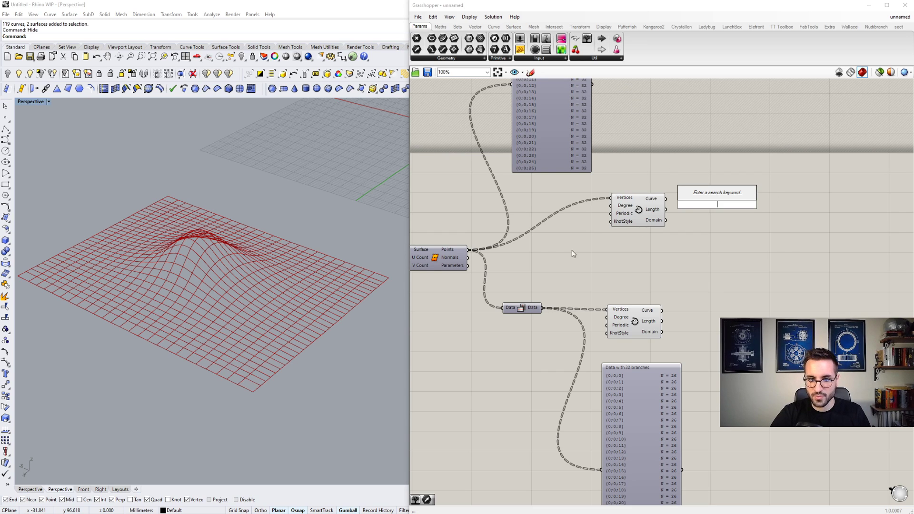
{"action": "scroll", "coordinate": [316, 292], "scroll_direction": "down", "scroll_amount": 3}
{"action": "scroll", "coordinate": [323, 277], "scroll_direction": "up", "scroll_amount": 2}
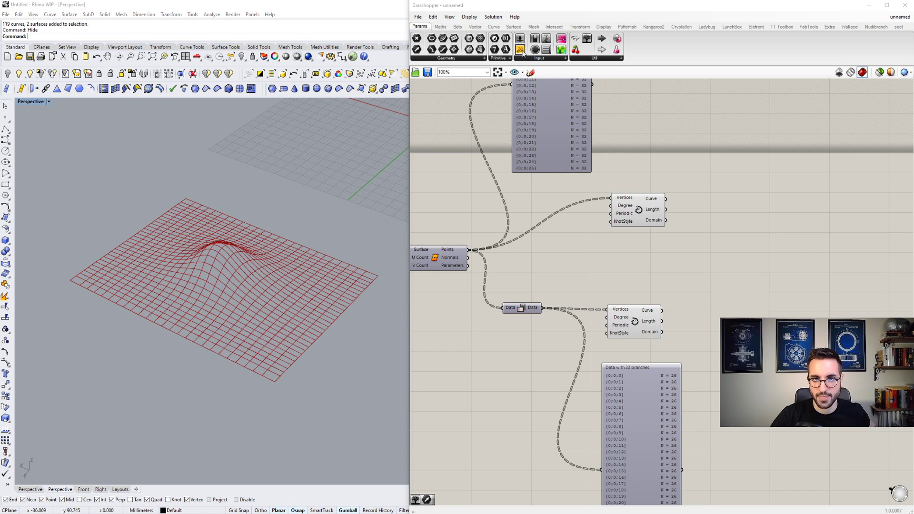
- Add a Panel beside the upper Interpolate component, connect the Curve output to it, and leave space between the two
{"action": "left_click_drag", "start_coordinate": [522, 52], "coordinate": [752, 274]}
{"action": "scroll", "coordinate": [762, 223], "scroll_direction": "up", "scroll_amount": 2}
{"action": "left_click_drag", "start_coordinate": [762, 223], "coordinate": [833, 220]}
{"action": "scroll", "coordinate": [785, 212], "scroll_direction": "down", "scroll_amount": 3}
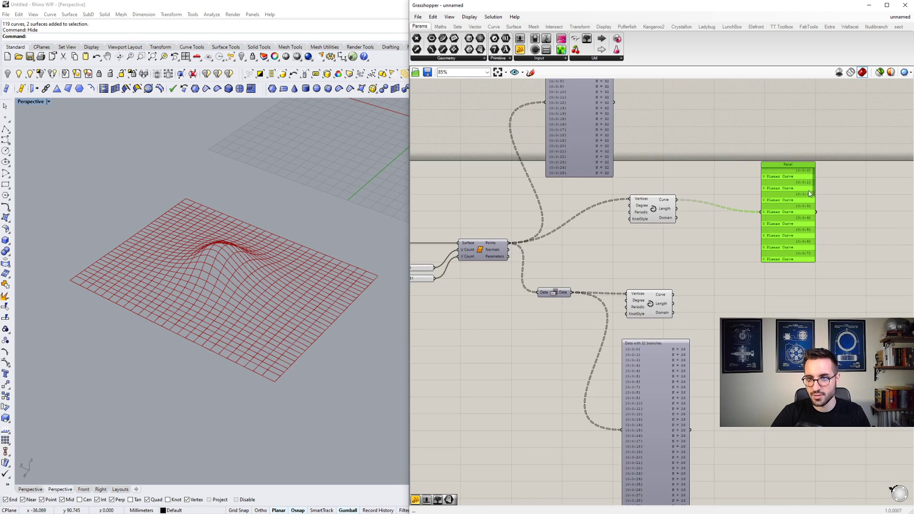
{"action": "scroll", "coordinate": [804, 189], "scroll_direction": "up", "scroll_amount": 6}
{"action": "scroll", "coordinate": [786, 189], "scroll_direction": "down", "scroll_amount": 5}
{"action": "left_click_drag", "start_coordinate": [787, 192], "coordinate": [808, 191]}
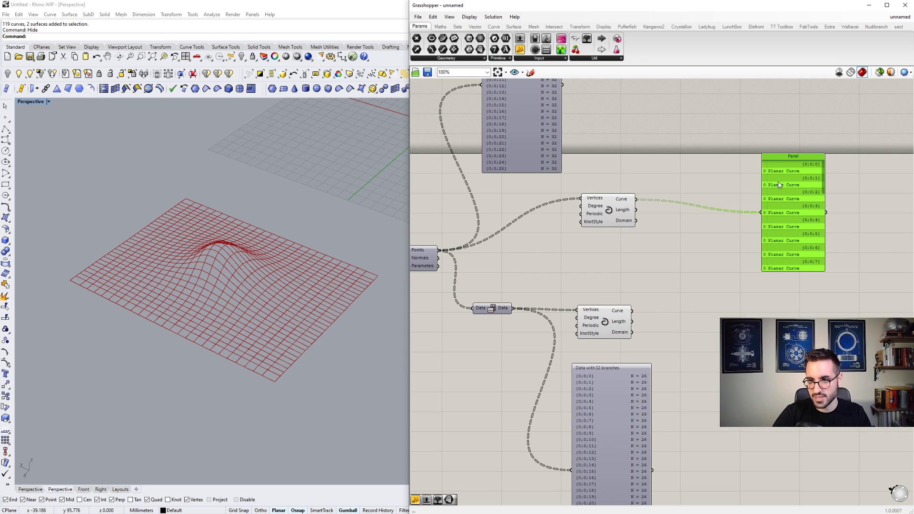
- Add a Shift Paths component between the upper Interpolate and the Panel, and feed the Curve output into its Data input
{"action": "double_click", "coordinate": [720, 187]}
{"action": "type", "text": "SHIFT"}
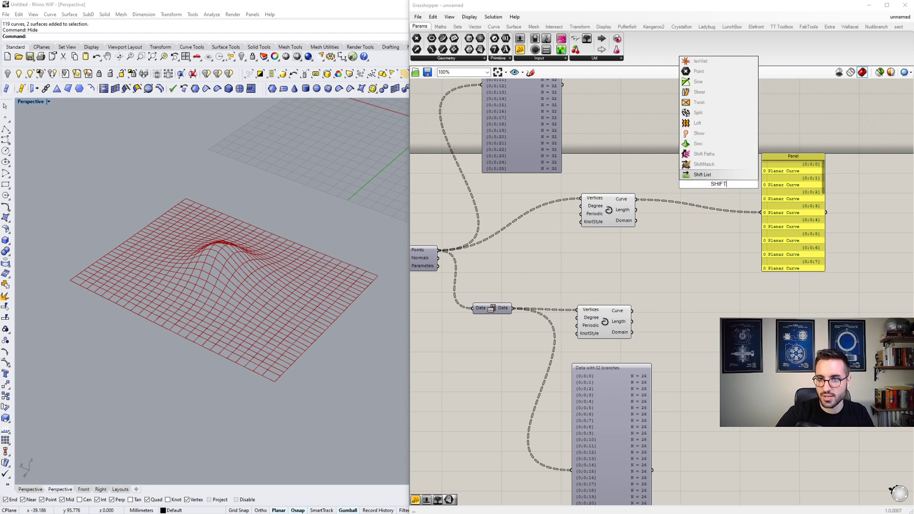
{"action": "left_click", "coordinate": [712, 155]}
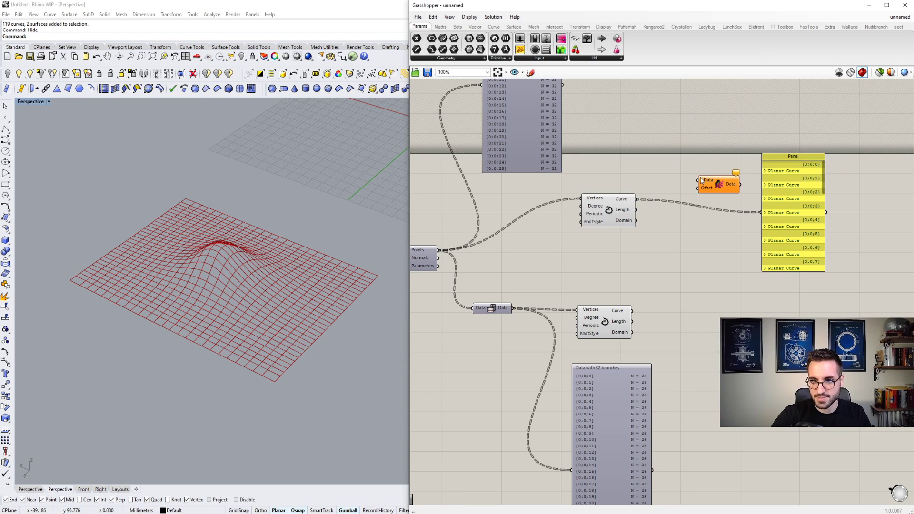
{"action": "left_click_drag", "start_coordinate": [701, 180], "coordinate": [637, 199]}
{"action": "right_click_drag", "start_coordinate": [765, 166], "coordinate": [644, 227]}
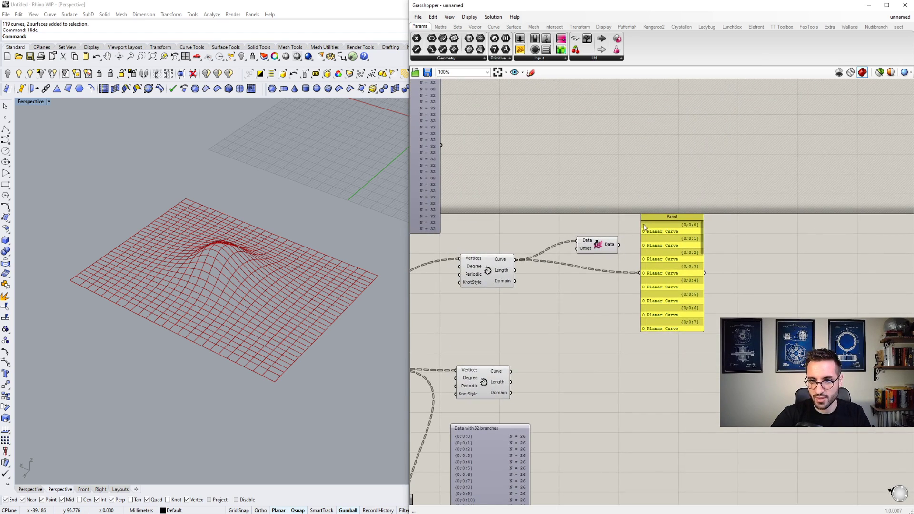
- Spread out the components by moving the Panel further away and down and raising the Shift Paths component slightly
{"action": "scroll", "coordinate": [691, 224], "scroll_direction": "up", "scroll_amount": 3}
{"action": "left_click_drag", "start_coordinate": [719, 235], "coordinate": [725, 206]}
{"action": "scroll", "coordinate": [672, 247], "scroll_direction": "down", "scroll_amount": 4}
{"action": "left_click_drag", "start_coordinate": [670, 242], "coordinate": [708, 260]}
{"action": "scroll", "coordinate": [634, 259], "scroll_direction": "up", "scroll_amount": 3}
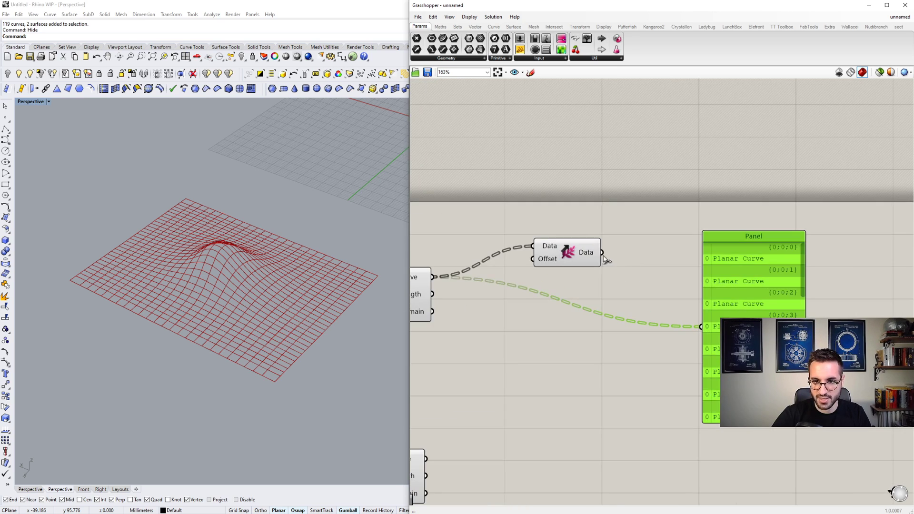
{"action": "left_click_drag", "start_coordinate": [564, 258], "coordinate": [566, 238]}
{"action": "scroll", "coordinate": [566, 238], "scroll_direction": "down", "scroll_amount": 3}
{"action": "scroll", "coordinate": [672, 252], "scroll_direction": "up", "scroll_amount": 3}
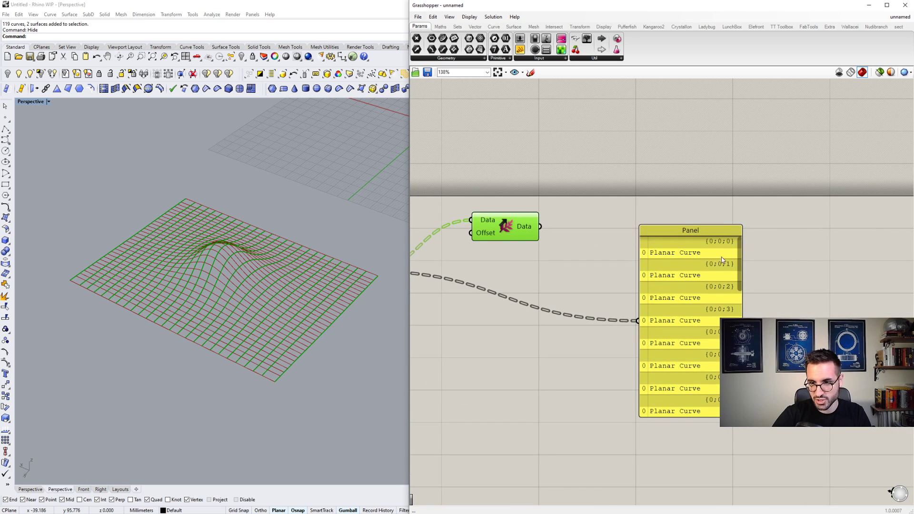
{"action": "scroll", "coordinate": [722, 259], "scroll_direction": "down", "scroll_amount": 2}
{"action": "left_click_drag", "start_coordinate": [698, 267], "coordinate": [709, 287]}
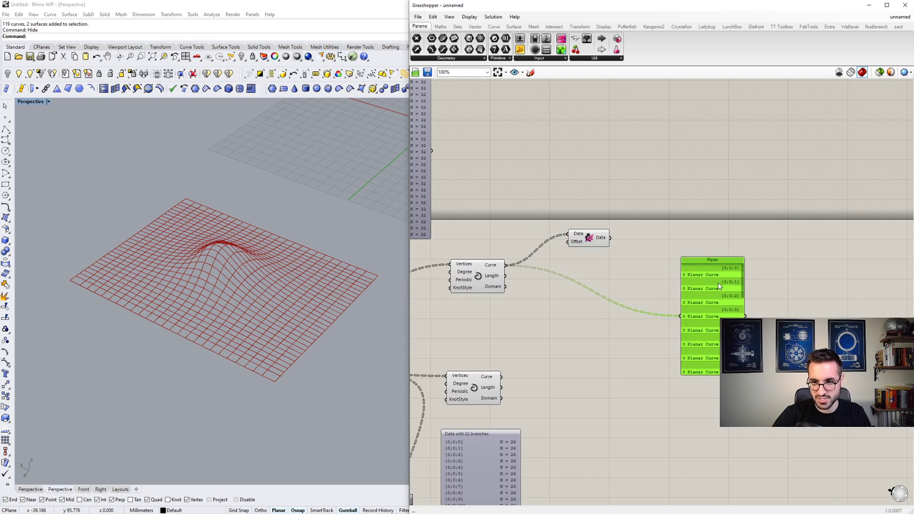
{"action": "double_click", "coordinate": [656, 242]}
{"action": "key", "text": "Escape"}
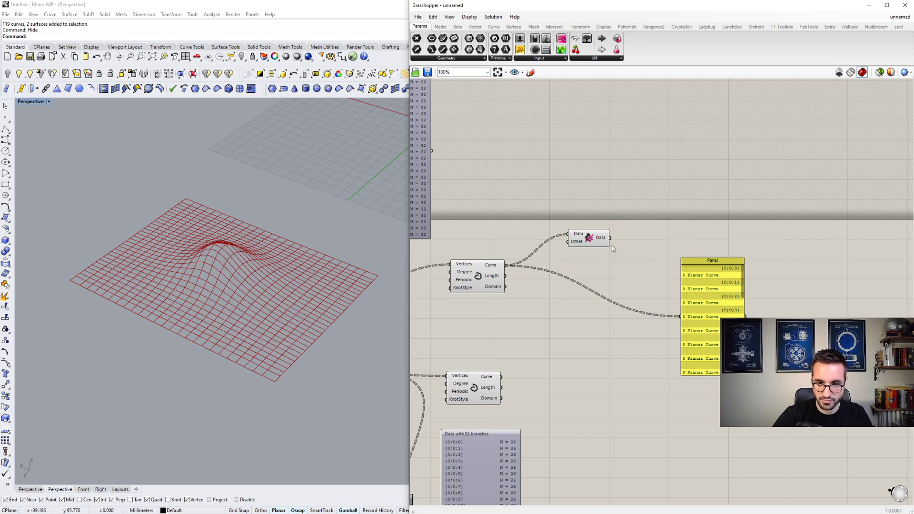
- Replace the Panel's source with the Shift Paths Data output, review the curve list, and move the Panel level with Shift Paths
{"action": "left_click", "coordinate": [590, 240]}
{"action": "scroll", "coordinate": [592, 247], "scroll_direction": "up", "scroll_amount": 3}
{"action": "scroll", "coordinate": [582, 250], "scroll_direction": "down", "scroll_amount": 2}
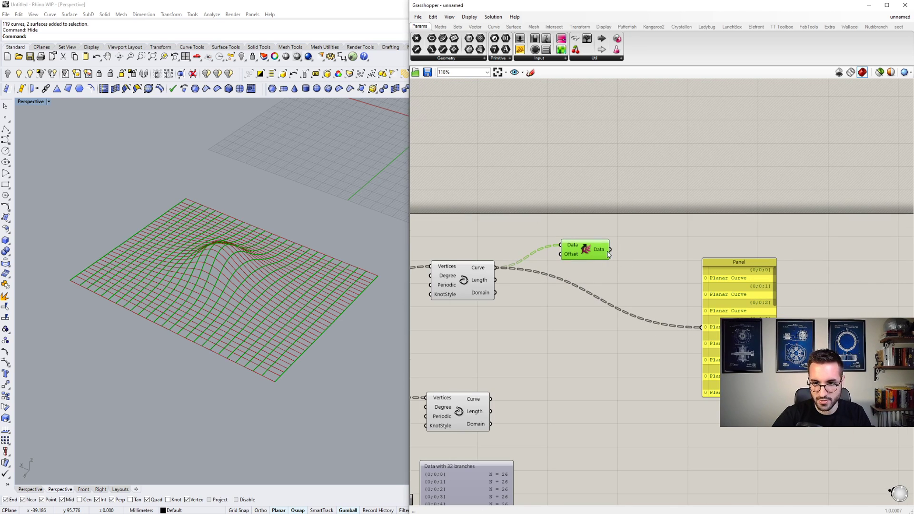
{"action": "left_click_drag", "start_coordinate": [635, 279], "coordinate": [734, 283]}
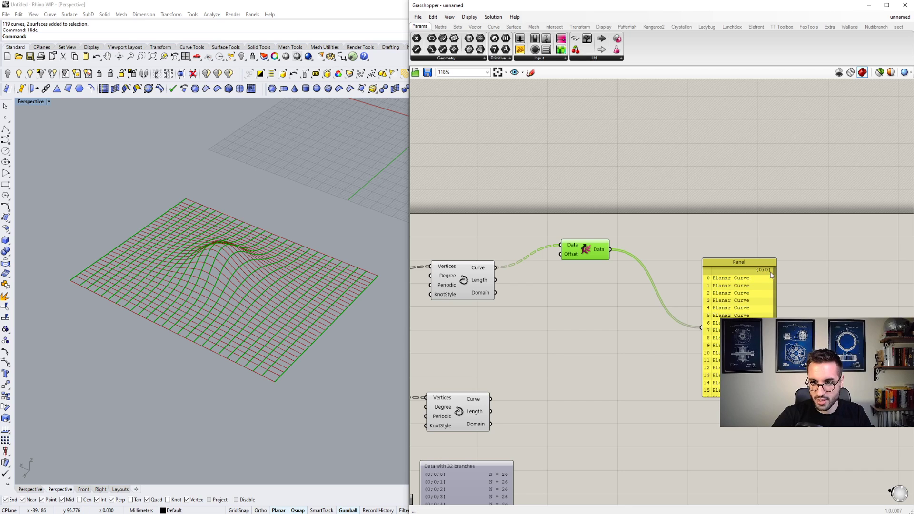
{"action": "scroll", "coordinate": [767, 274], "scroll_direction": "up", "scroll_amount": 4}
{"action": "scroll", "coordinate": [760, 275], "scroll_direction": "down", "scroll_amount": 3}
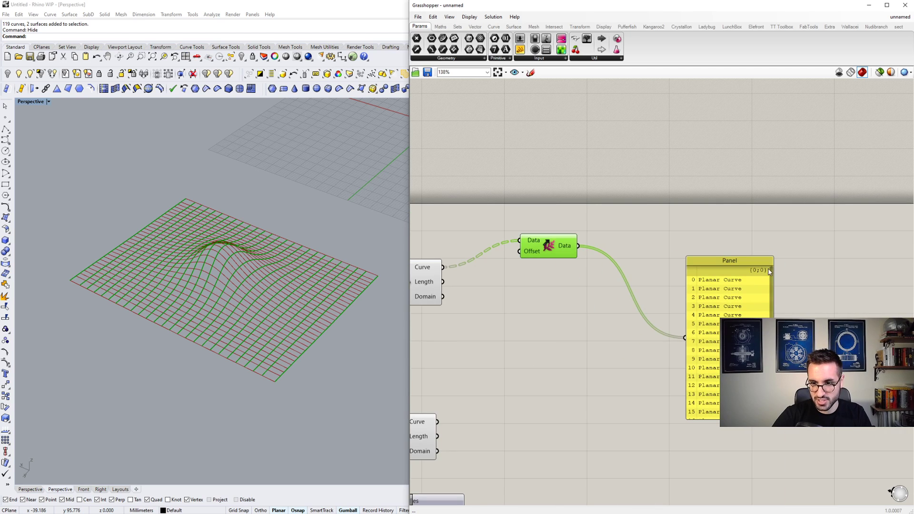
{"action": "scroll", "coordinate": [772, 272], "scroll_direction": "down", "scroll_amount": 3}
{"action": "left_click_drag", "start_coordinate": [709, 355], "coordinate": [671, 265]}
{"action": "scroll", "coordinate": [669, 264], "scroll_direction": "down", "scroll_amount": 3}
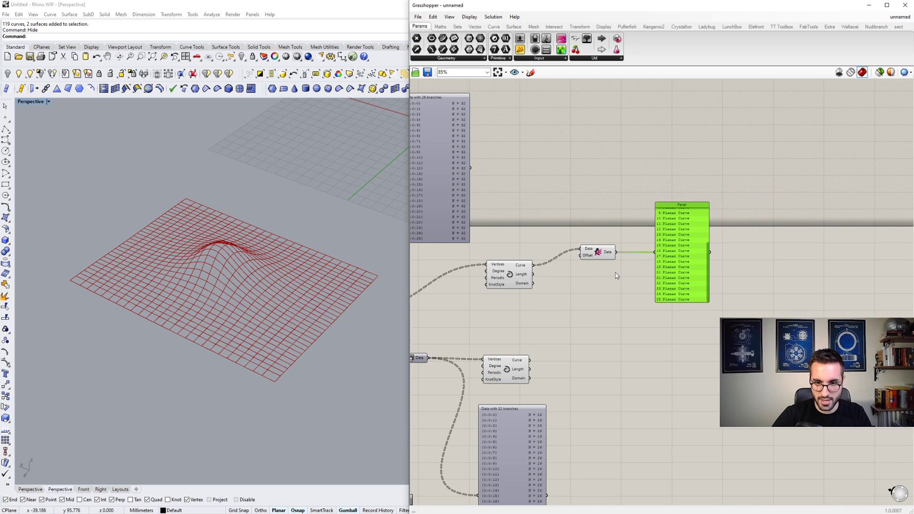
- Duplicate the Shift Paths component and Panel below, and connect the lower Interpolate's Curve output to the copied Shift Paths Data input
{"action": "left_click_drag", "start_coordinate": [713, 295], "coordinate": [577, 385]}
{"action": "left_click", "coordinate": [547, 351]}
{"action": "scroll", "coordinate": [675, 295], "scroll_direction": "up", "scroll_amount": 3}
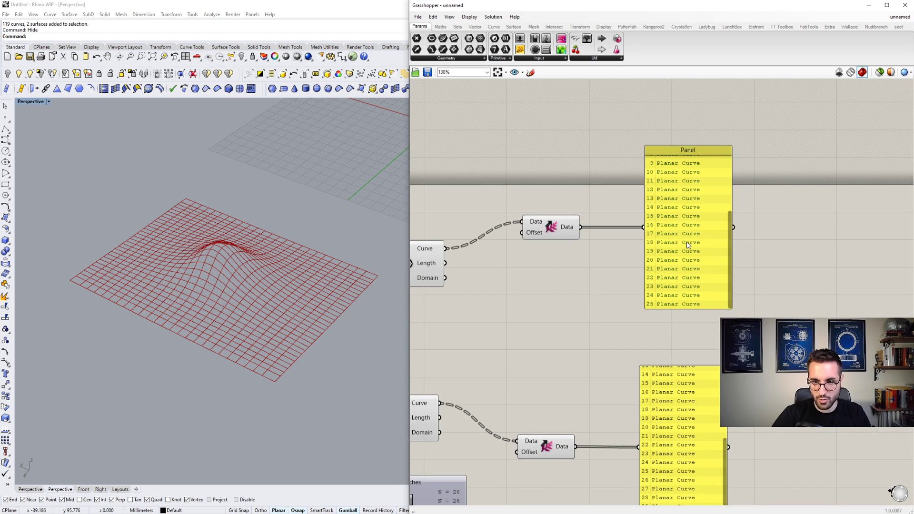
{"action": "right_click_drag", "start_coordinate": [669, 232], "coordinate": [621, 232]}
{"action": "scroll", "coordinate": [619, 230], "scroll_direction": "down", "scroll_amount": 2}
{"action": "scroll", "coordinate": [676, 242], "scroll_direction": "up", "scroll_amount": 2}
- Move the lower Shift Paths component and its Panel further down to separate them from the upper pair
{"action": "double_click", "coordinate": [711, 232]}
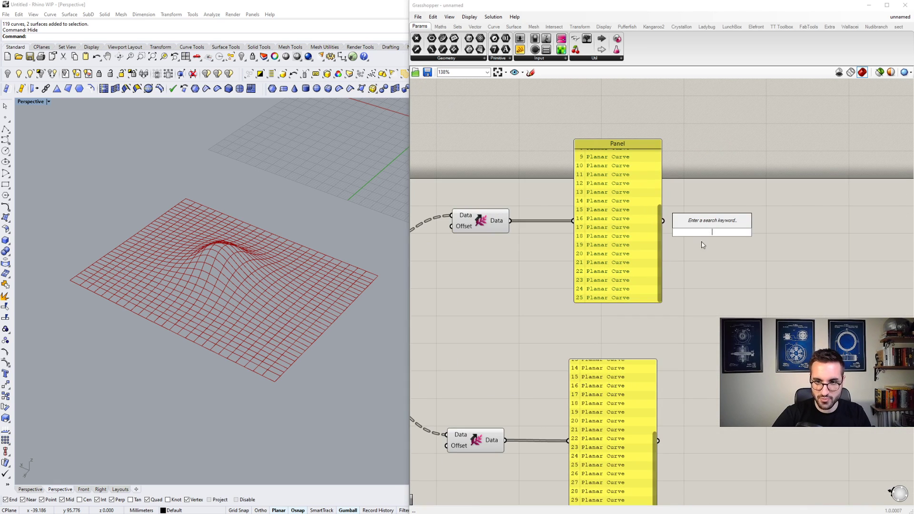
{"action": "scroll", "coordinate": [707, 266], "scroll_direction": "down", "scroll_amount": 3}
{"action": "left_click_drag", "start_coordinate": [719, 402], "coordinate": [548, 310]}
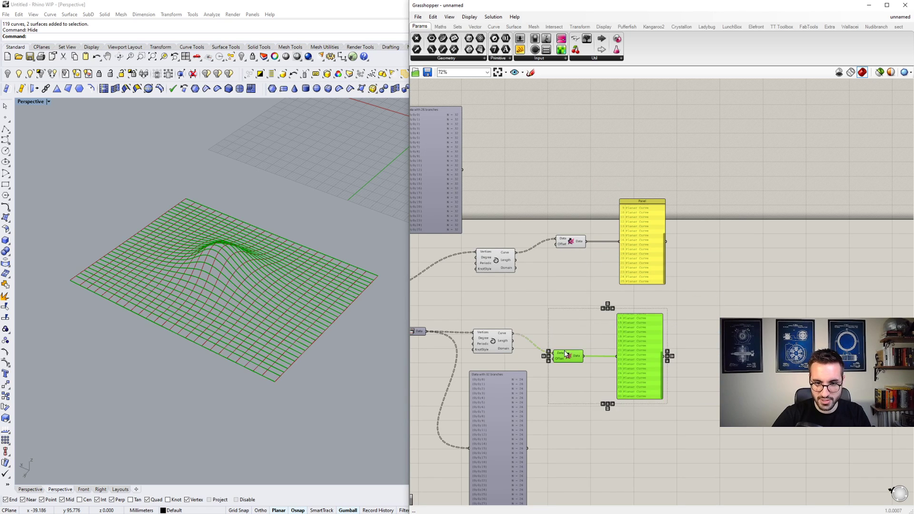
{"action": "left_click_drag", "start_coordinate": [566, 354], "coordinate": [566, 385]}
{"action": "left_click", "coordinate": [664, 295]}
- Add a Cull Index component beyond the upper Panel and connect the Panel's output to its List input
{"action": "double_click", "coordinate": [696, 258]}
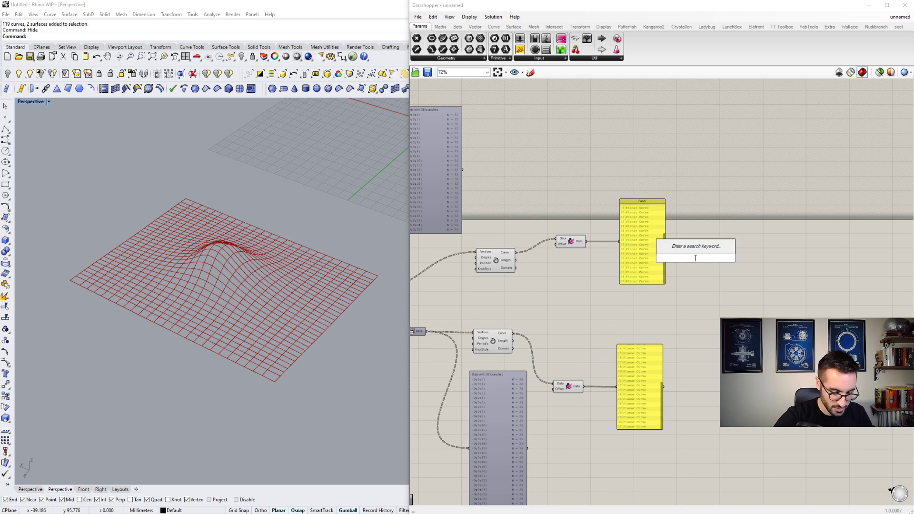
{"action": "type", "text": "CULL INDEX"}
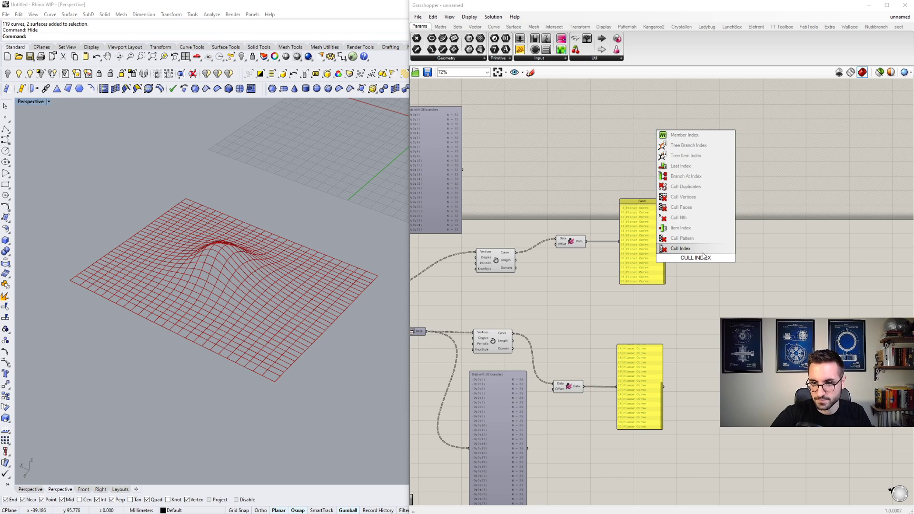
{"action": "key", "text": "Return"}
{"action": "scroll", "coordinate": [671, 253], "scroll_direction": "up", "scroll_amount": 4}
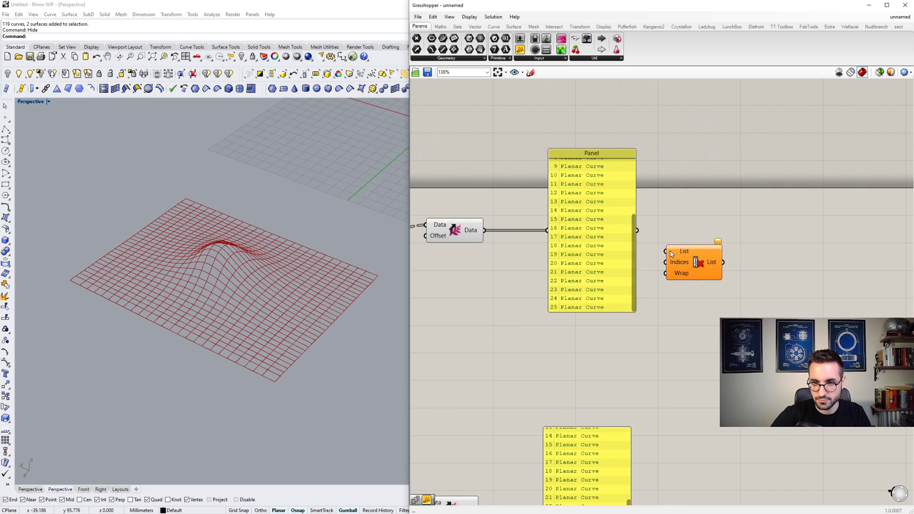
{"action": "scroll", "coordinate": [662, 242], "scroll_direction": "down", "scroll_amount": 3}
{"action": "left_click_drag", "start_coordinate": [676, 256], "coordinate": [750, 239]}
{"action": "scroll", "coordinate": [750, 239], "scroll_direction": "up", "scroll_amount": 4}
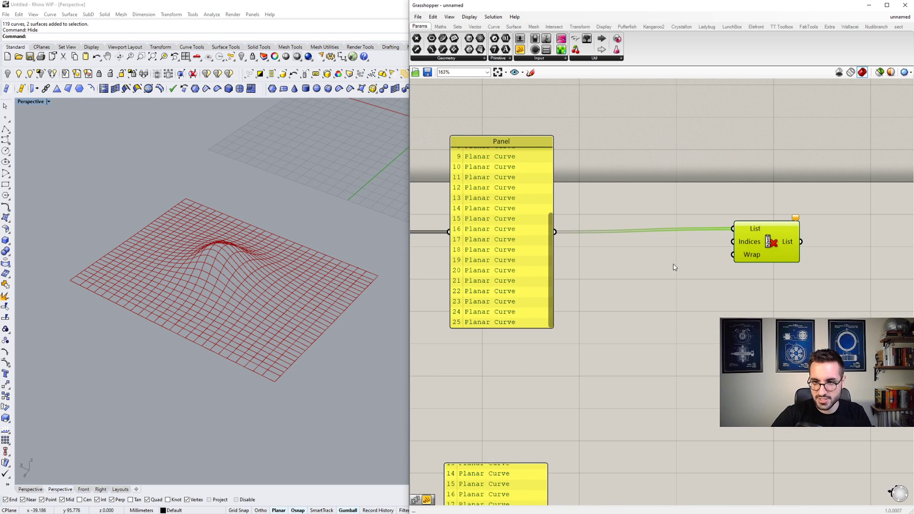
- Add a Merge component below the curve list wire and connect its Result output to the Cull Index Indices input
{"action": "double_click", "coordinate": [674, 264]}
{"action": "type", "text": "MER"}
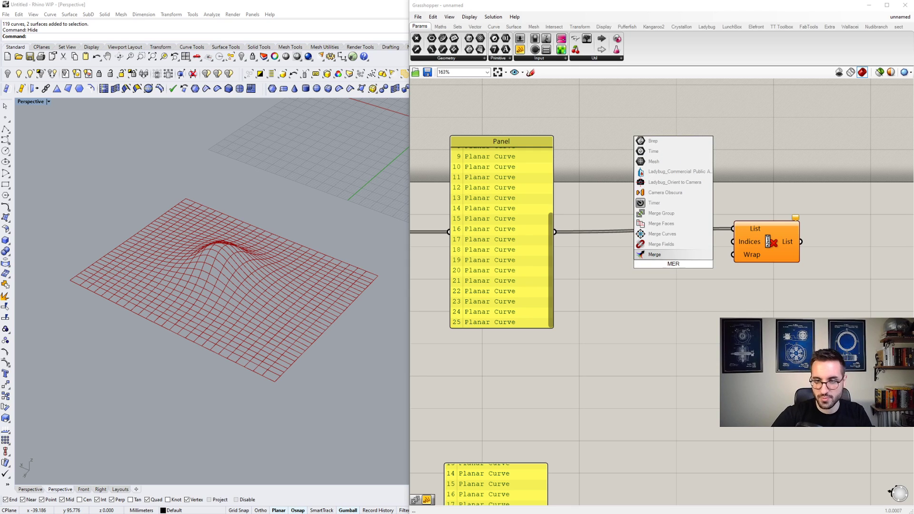
{"action": "left_click", "coordinate": [665, 255]}
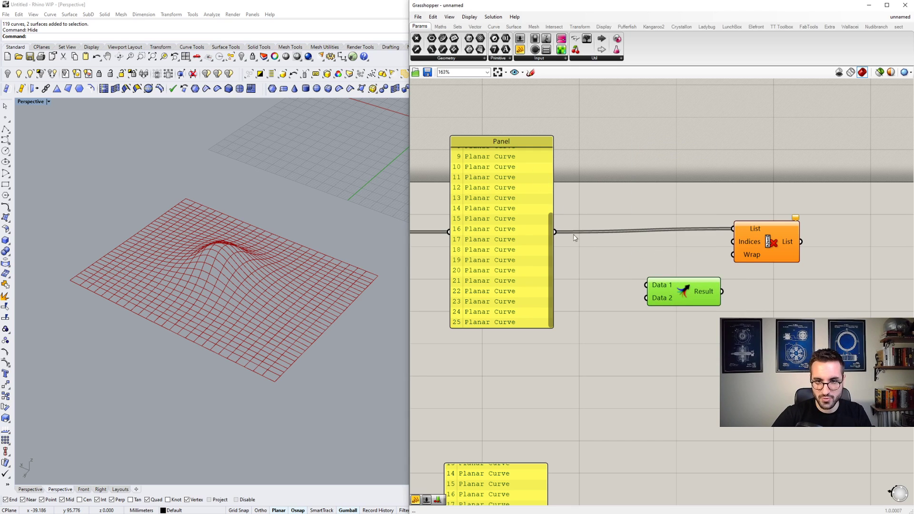
{"action": "left_click_drag", "start_coordinate": [722, 292], "coordinate": [733, 241]}
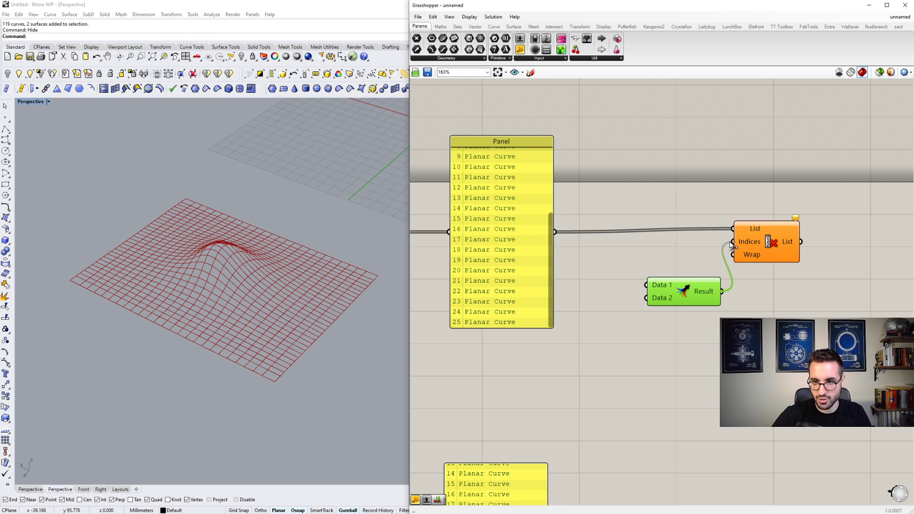
{"action": "left_click", "coordinate": [766, 248]}
{"action": "scroll", "coordinate": [767, 248], "scroll_direction": "down", "scroll_amount": 4}
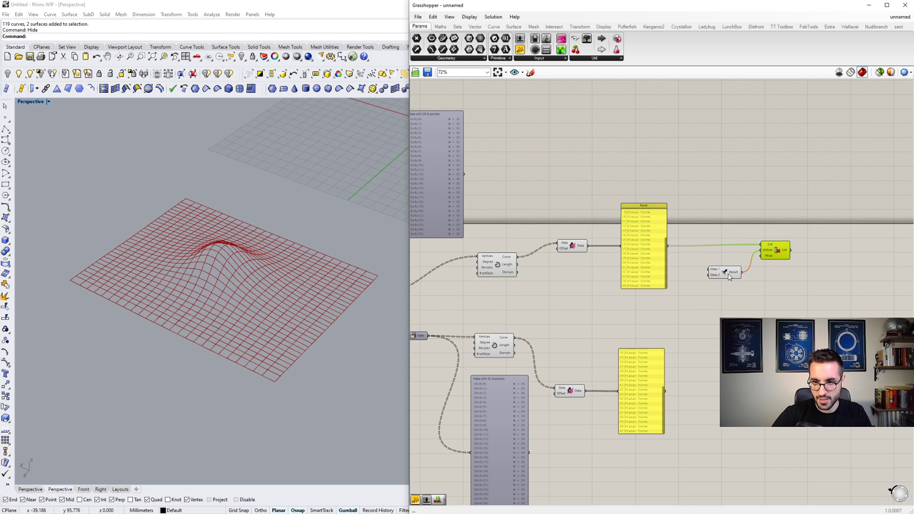
{"action": "left_click", "coordinate": [729, 275]}
- Add a Panel containing 0 beside the Merge component and connect it to the Merge Data 1 input
{"action": "scroll", "coordinate": [727, 274], "scroll_direction": "up", "scroll_amount": 3}
{"action": "double_click", "coordinate": [690, 257]}
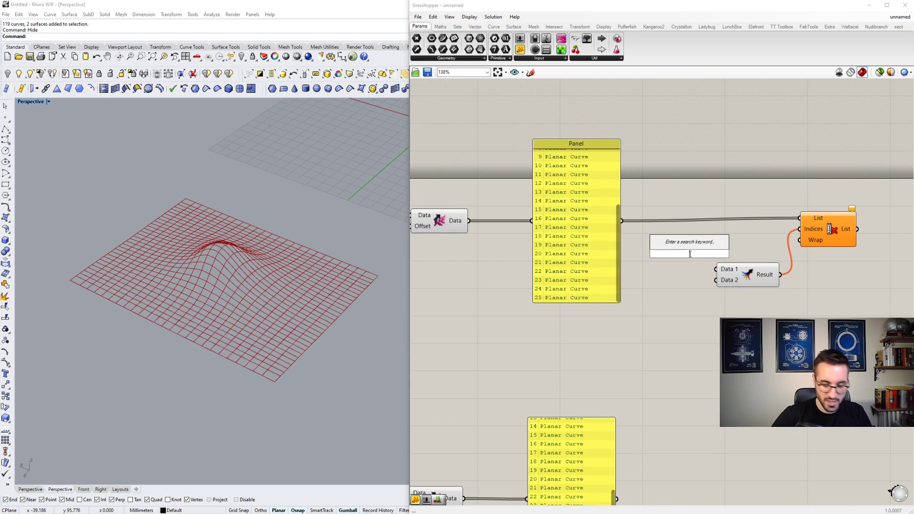
{"action": "type", "text": "//0"}
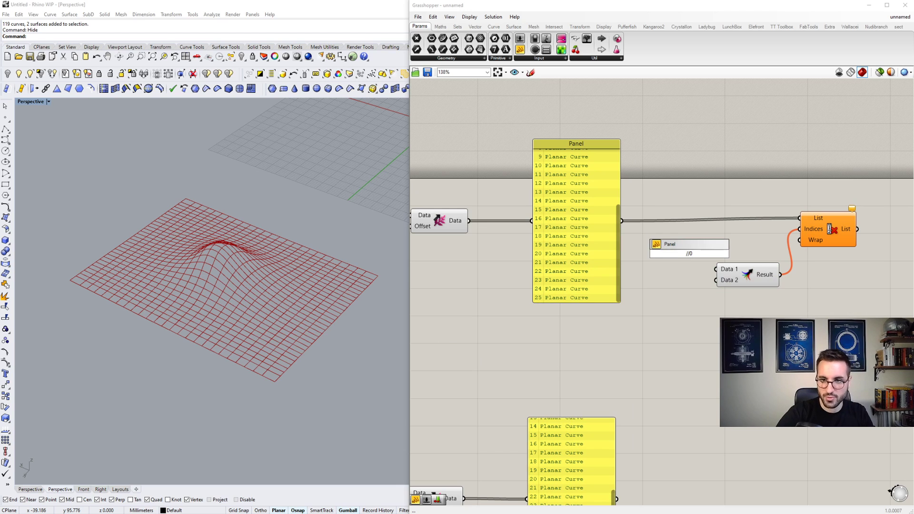
{"action": "key", "text": "Return"}
{"action": "scroll", "coordinate": [695, 253], "scroll_direction": "up", "scroll_amount": 3}
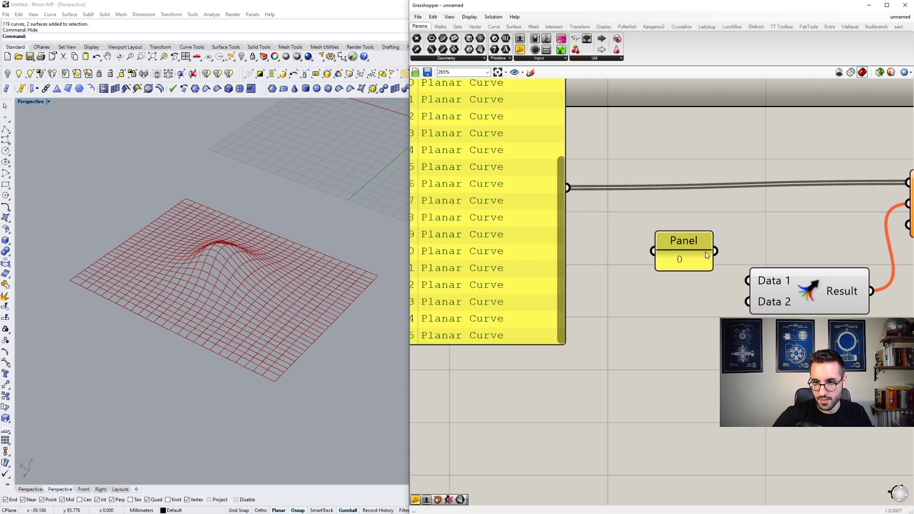
{"action": "left_click_drag", "start_coordinate": [724, 256], "coordinate": [748, 281]}
{"action": "scroll", "coordinate": [728, 288], "scroll_direction": "down", "scroll_amount": 2}
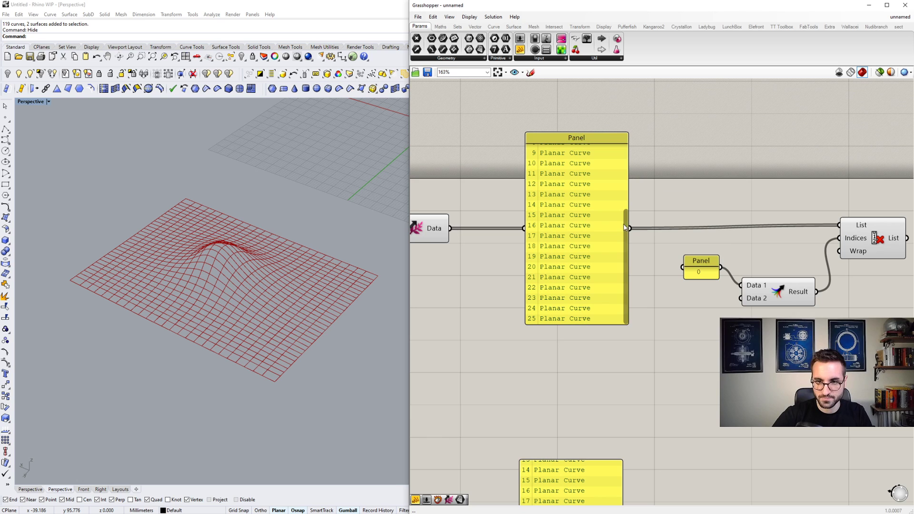
- Connect the U Count number slider to the second data input of the Merge component feeding Cull Index
{"action": "scroll", "coordinate": [629, 181], "scroll_direction": "down", "scroll_amount": 1}
{"action": "left_click_drag", "start_coordinate": [627, 179], "coordinate": [629, 252]}
{"action": "scroll", "coordinate": [707, 280], "scroll_direction": "down", "scroll_amount": 2}
{"action": "scroll", "coordinate": [627, 294], "scroll_direction": "down", "scroll_amount": 5}
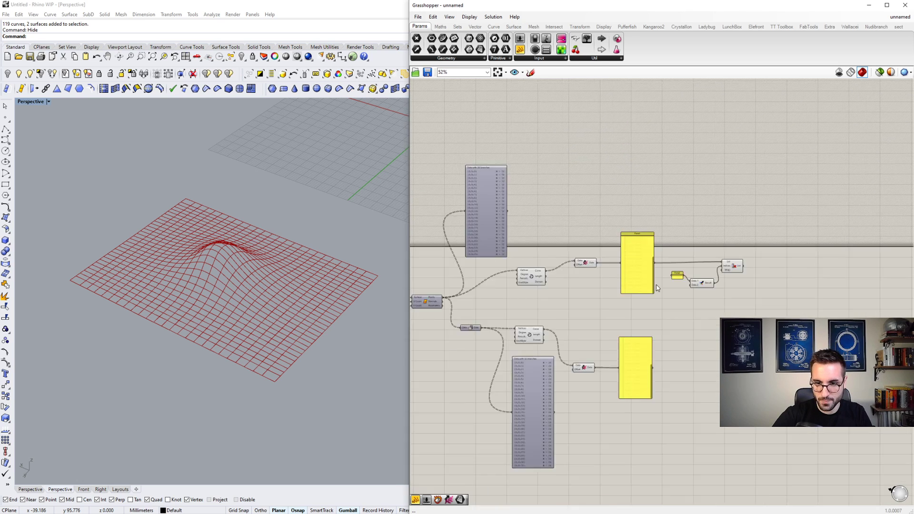
{"action": "right_click_drag", "start_coordinate": [503, 321], "coordinate": [553, 314]}
{"action": "scroll", "coordinate": [553, 313], "scroll_direction": "up", "scroll_amount": 1}
{"action": "scroll", "coordinate": [553, 313], "scroll_direction": "up", "scroll_amount": 2}
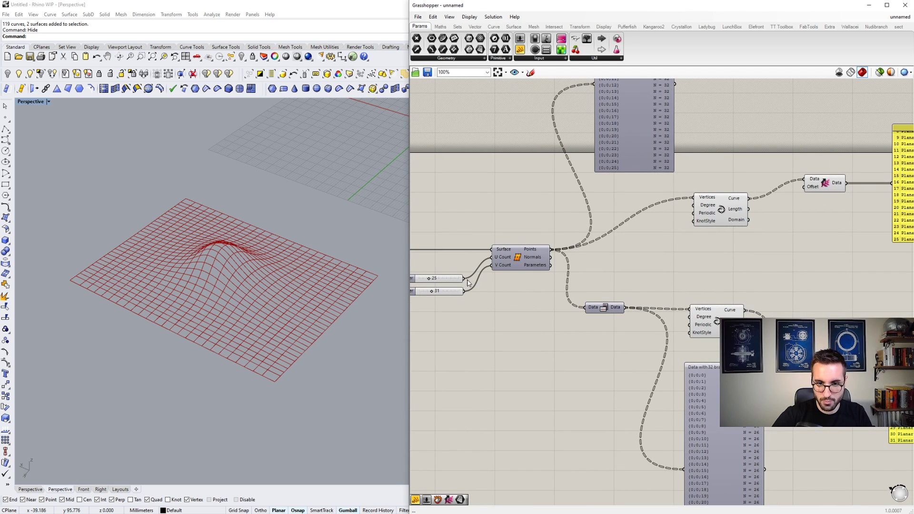
{"action": "scroll", "coordinate": [470, 270], "scroll_direction": "down", "scroll_amount": 4}
{"action": "scroll", "coordinate": [670, 236], "scroll_direction": "up", "scroll_amount": 5}
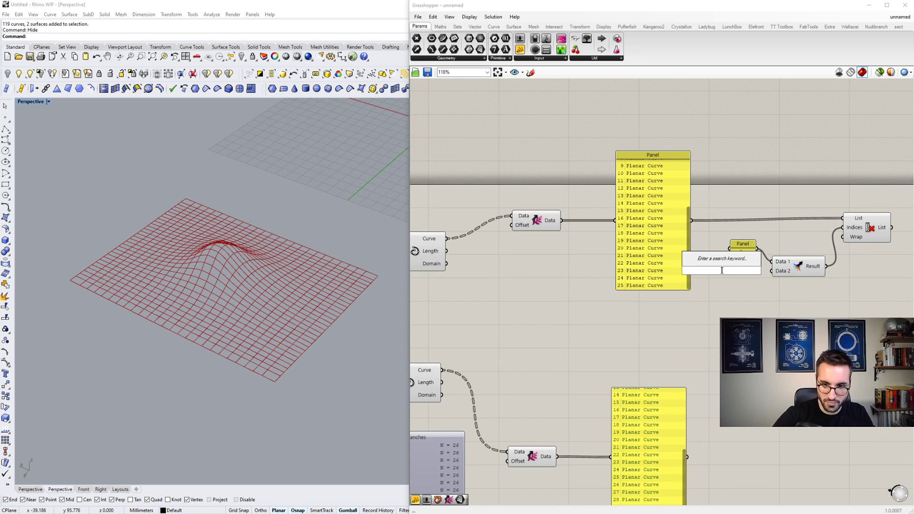
{"action": "scroll", "coordinate": [635, 320], "scroll_direction": "down", "scroll_amount": 1}
{"action": "scroll", "coordinate": [666, 378], "scroll_direction": "up", "scroll_amount": 3}
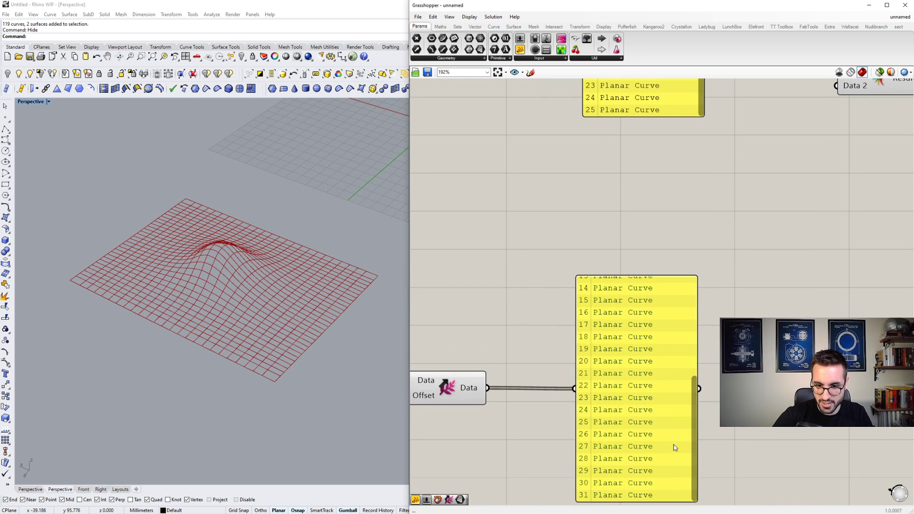
{"action": "scroll", "coordinate": [693, 393], "scroll_direction": "down", "scroll_amount": 6}
{"action": "right_click_drag", "start_coordinate": [601, 372], "coordinate": [709, 368]}
{"action": "scroll", "coordinate": [771, 338], "scroll_direction": "up", "scroll_amount": 1}
{"action": "scroll", "coordinate": [786, 321], "scroll_direction": "up", "scroll_amount": 2}
{"action": "scroll", "coordinate": [790, 299], "scroll_direction": "down", "scroll_amount": 5}
{"action": "left_click_drag", "start_coordinate": [898, 246], "coordinate": [519, 277]}
{"action": "scroll", "coordinate": [602, 309], "scroll_direction": "up", "scroll_amount": 5}
{"action": "scroll", "coordinate": [499, 282], "scroll_direction": "down", "scroll_amount": 8}
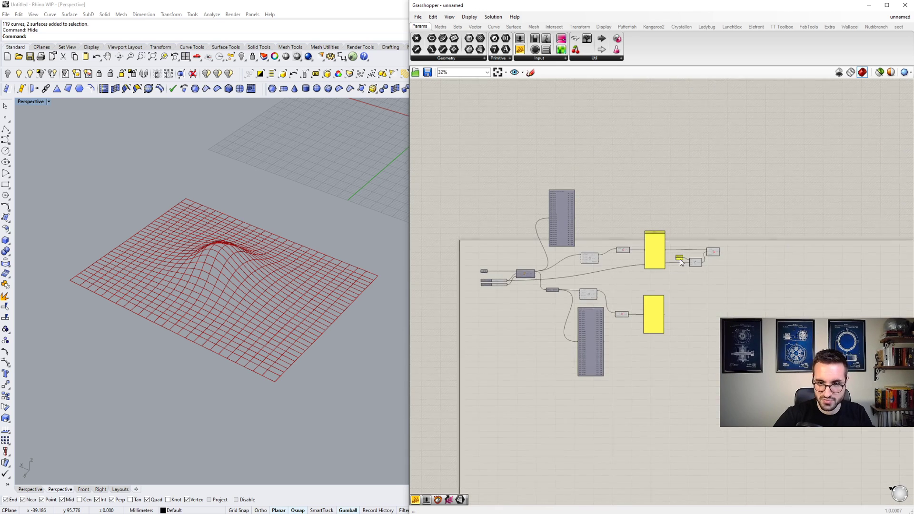
{"action": "scroll", "coordinate": [693, 252], "scroll_direction": "up", "scroll_amount": 7}
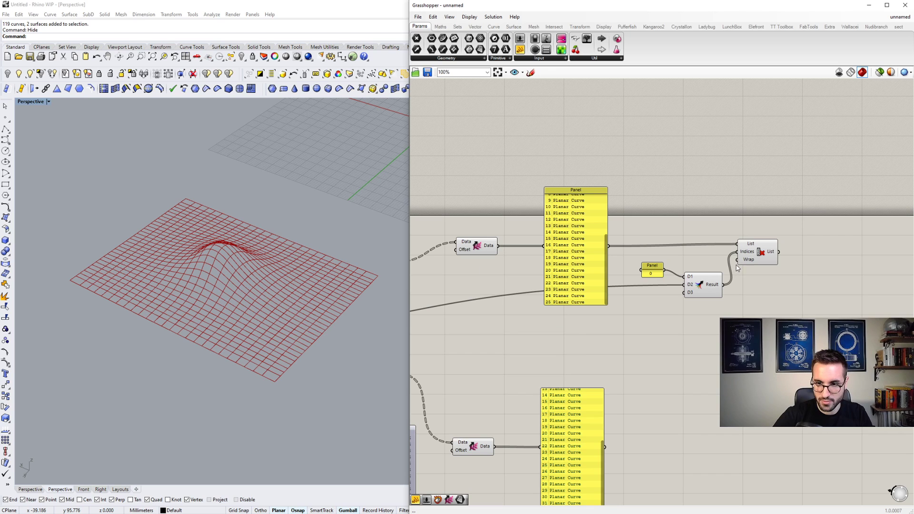
- Add a Panel beyond the Cull Index component and connect the culled List output to it
{"action": "left_click", "coordinate": [746, 255]}
{"action": "scroll", "coordinate": [735, 264], "scroll_direction": "up", "scroll_amount": 2}
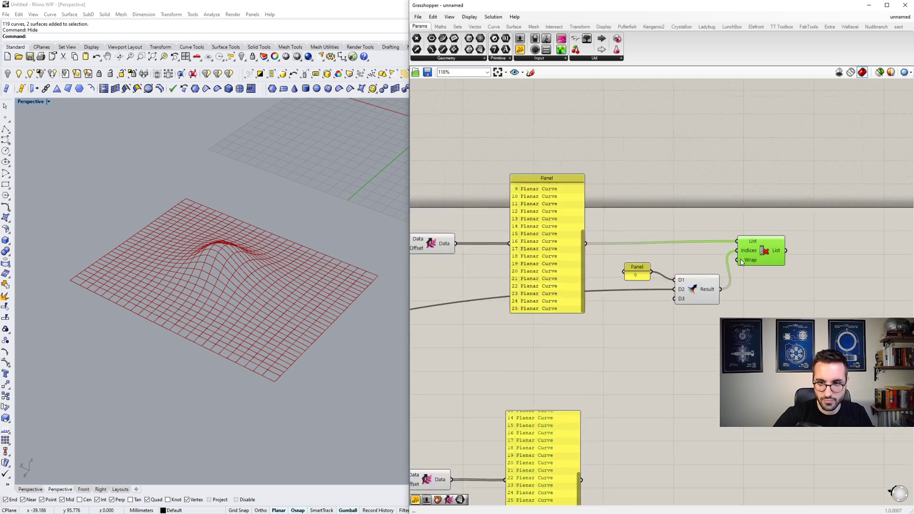
{"action": "right_click_drag", "start_coordinate": [740, 297], "coordinate": [646, 304]}
{"action": "scroll", "coordinate": [643, 299], "scroll_direction": "down", "scroll_amount": 1}
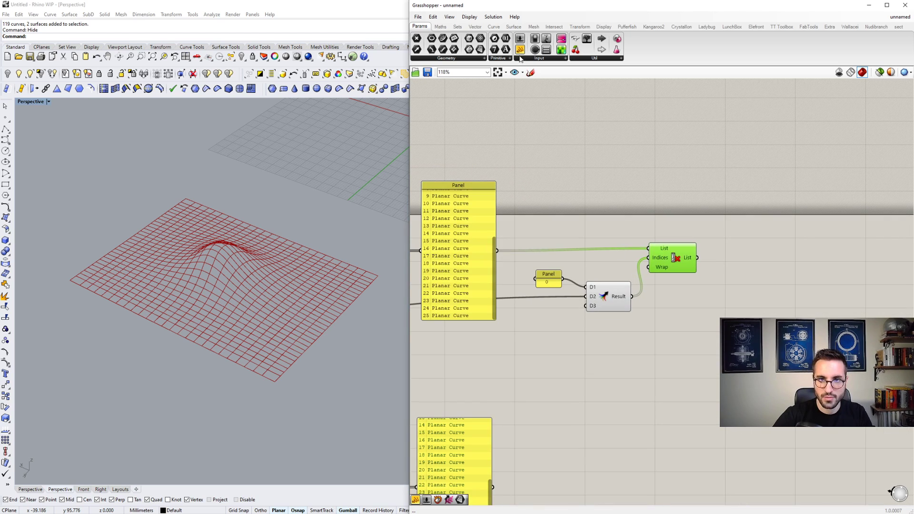
{"action": "left_click_drag", "start_coordinate": [520, 52], "coordinate": [751, 407]}
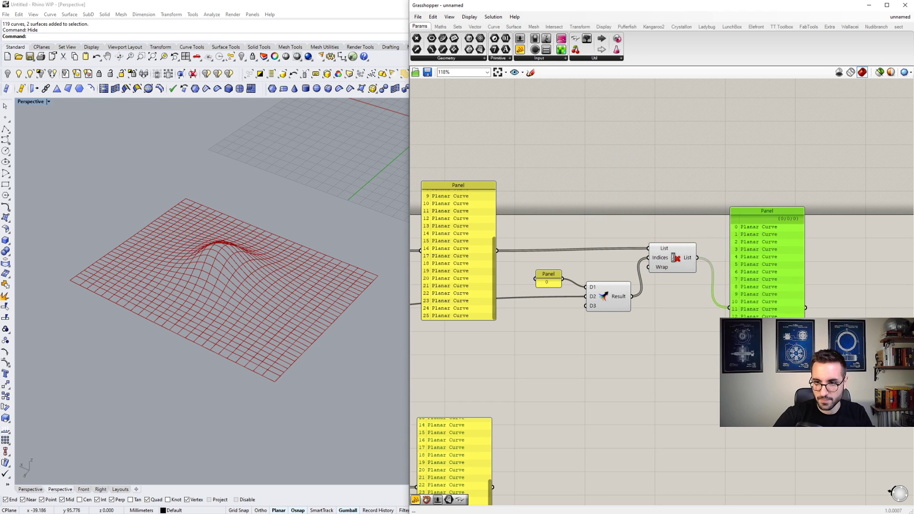
- Turn off the preview of the Merge component selected together with the upper curve Panel and the 0 Panel
{"action": "left_click", "coordinate": [682, 264]}
{"action": "scroll", "coordinate": [648, 279], "scroll_direction": "down", "scroll_amount": 2}
{"action": "left_click_drag", "start_coordinate": [635, 312], "coordinate": [500, 239]}
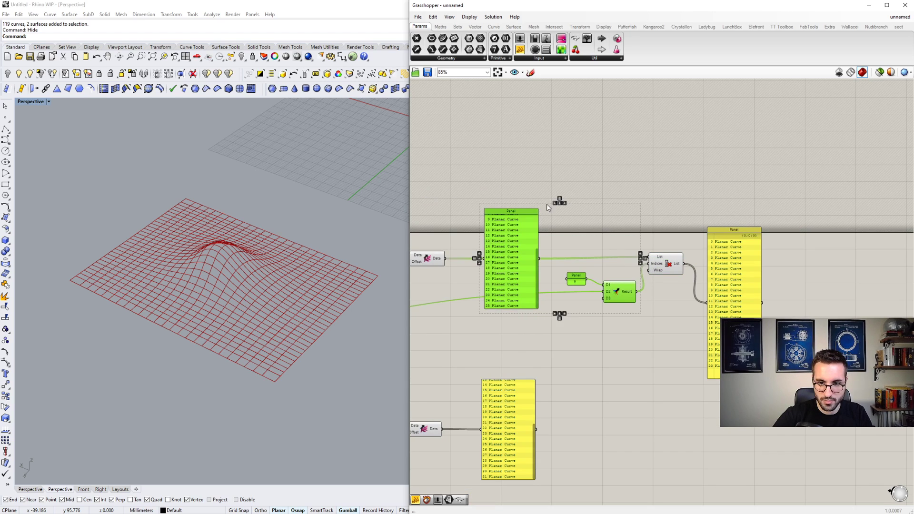
{"action": "middle_click", "coordinate": [546, 204]}
{"action": "left_click", "coordinate": [568, 218]}
- Move the upper curve list Panel up, clear of the row between Shift Paths and Cull Index
{"action": "left_click", "coordinate": [571, 214]}
{"action": "right_click_drag", "start_coordinate": [573, 230], "coordinate": [597, 225]}
{"action": "left_click_drag", "start_coordinate": [553, 247], "coordinate": [552, 193]}
{"action": "scroll", "coordinate": [553, 193], "scroll_direction": "up", "scroll_amount": 4}
{"action": "right_click_drag", "start_coordinate": [562, 199], "coordinate": [618, 214]}
{"action": "scroll", "coordinate": [618, 214], "scroll_direction": "down", "scroll_amount": 4}
{"action": "scroll", "coordinate": [536, 262], "scroll_direction": "up", "scroll_amount": 4}
{"action": "scroll", "coordinate": [539, 250], "scroll_direction": "down", "scroll_amount": 4}
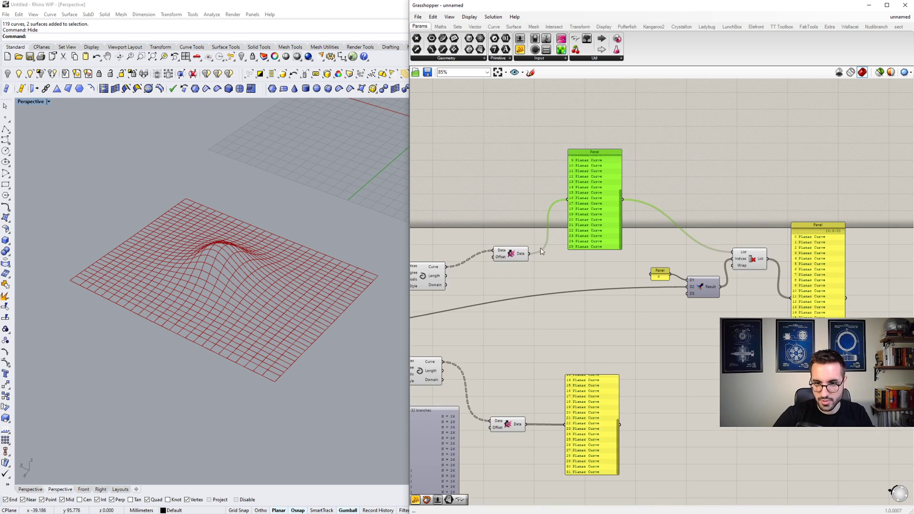
{"action": "scroll", "coordinate": [592, 172], "scroll_direction": "up", "scroll_amount": 5}
{"action": "scroll", "coordinate": [576, 210], "scroll_direction": "down", "scroll_amount": 4}
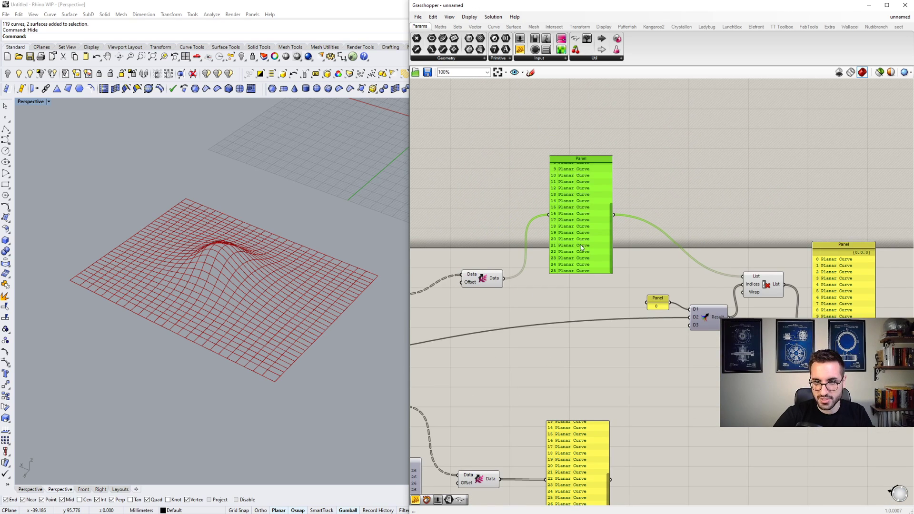
{"action": "scroll", "coordinate": [772, 266], "scroll_direction": "up", "scroll_amount": 4}
{"action": "scroll", "coordinate": [699, 246], "scroll_direction": "down", "scroll_amount": 4}
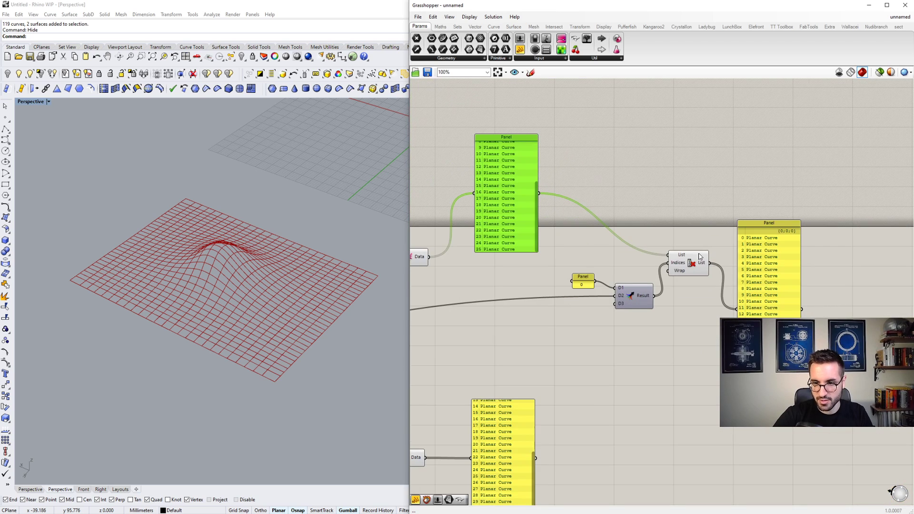
- Connect the upper Shift Paths Data output directly to the Cull Index List input, replacing the wire from the Panel
{"action": "left_click", "coordinate": [678, 261]}
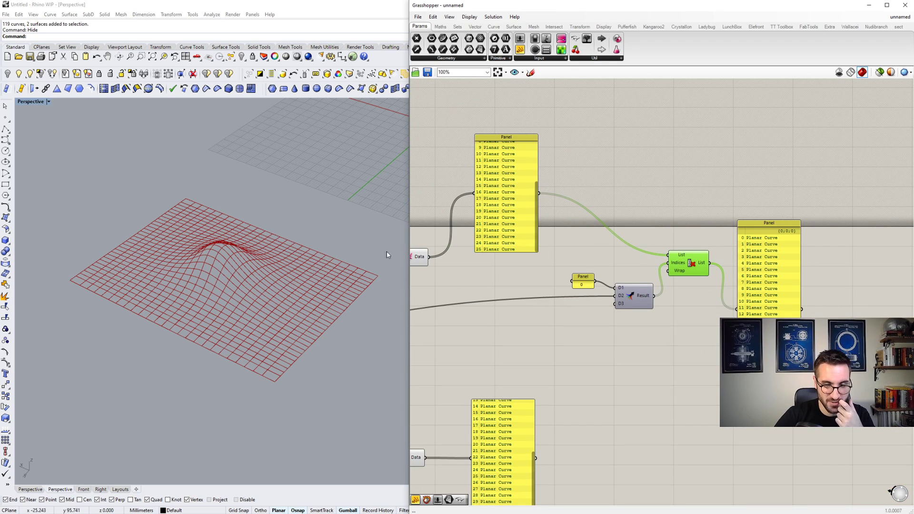
{"action": "right_click_drag", "start_coordinate": [552, 254], "coordinate": [622, 264]}
{"action": "scroll", "coordinate": [585, 220], "scroll_direction": "up", "scroll_amount": 3}
{"action": "scroll", "coordinate": [596, 223], "scroll_direction": "down", "scroll_amount": 2}
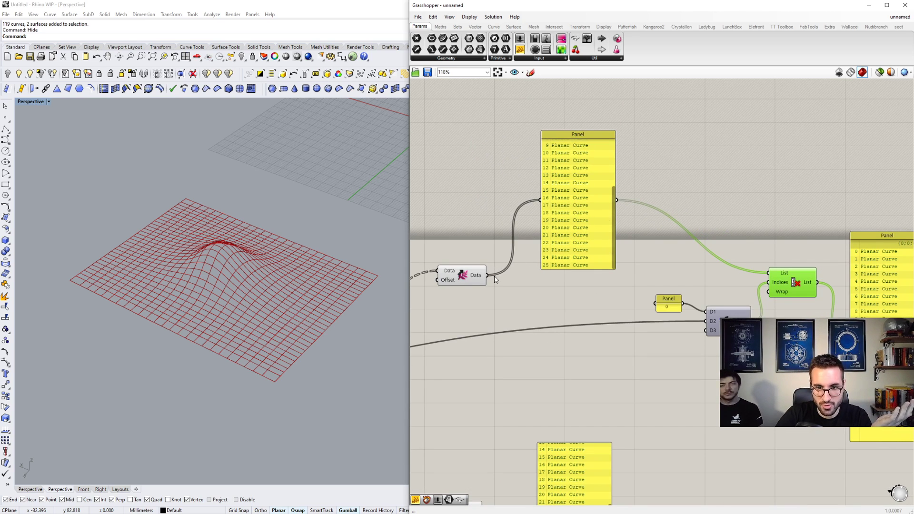
{"action": "left_click_drag", "start_coordinate": [427, 252], "coordinate": [768, 273]}
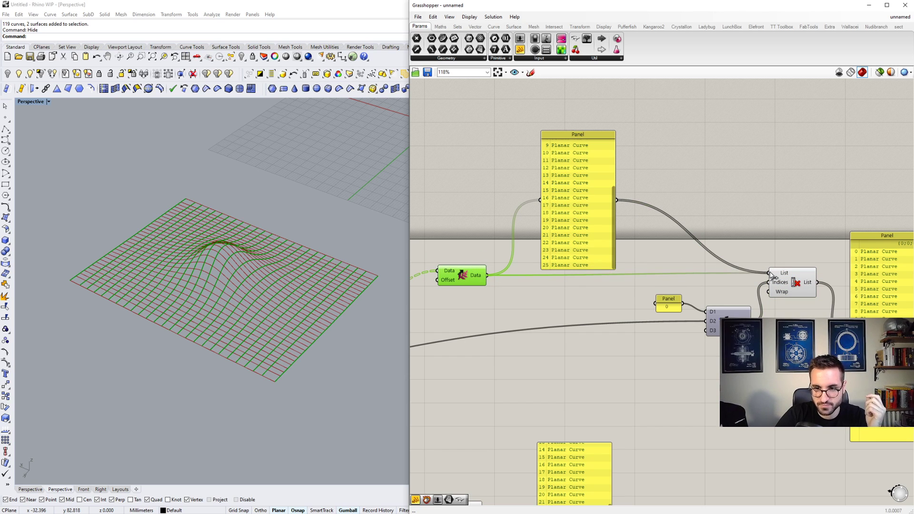
{"action": "left_click", "coordinate": [795, 277]}
{"action": "right_click_drag", "start_coordinate": [345, 267], "coordinate": [345, 293]}
{"action": "scroll", "coordinate": [345, 293], "scroll_direction": "up", "scroll_amount": 4}
{"action": "scroll", "coordinate": [344, 293], "scroll_direction": "down", "scroll_amount": 4}
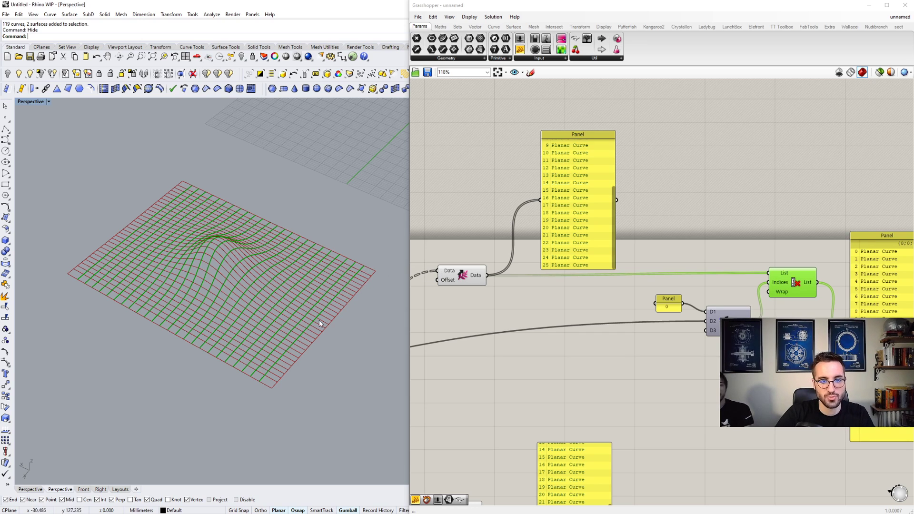
{"action": "scroll", "coordinate": [547, 265], "scroll_direction": "down", "scroll_amount": 5}
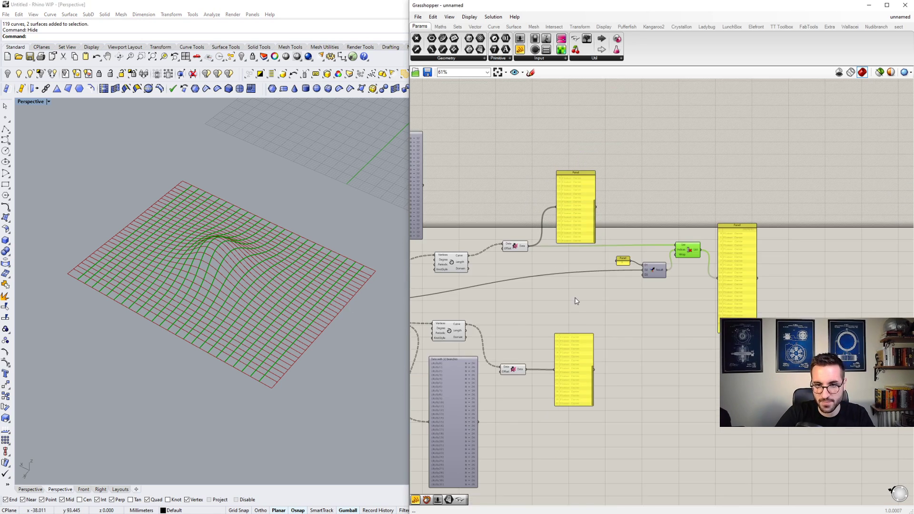
- Duplicate the 0 Panel, Merge, Cull Index and output Panel below, beside the lower curve list
{"action": "scroll", "coordinate": [708, 408], "scroll_direction": "up", "scroll_amount": 1}
{"action": "left_click", "coordinate": [701, 287]}
{"action": "left_click_drag", "start_coordinate": [771, 304], "coordinate": [604, 209]}
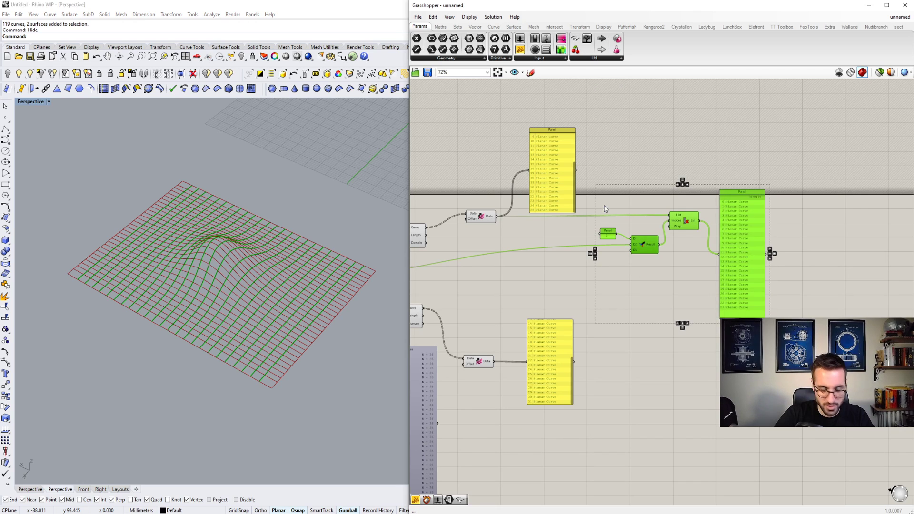
{"action": "left_click_drag", "start_coordinate": [650, 243], "coordinate": [668, 403], "text": "alt"}
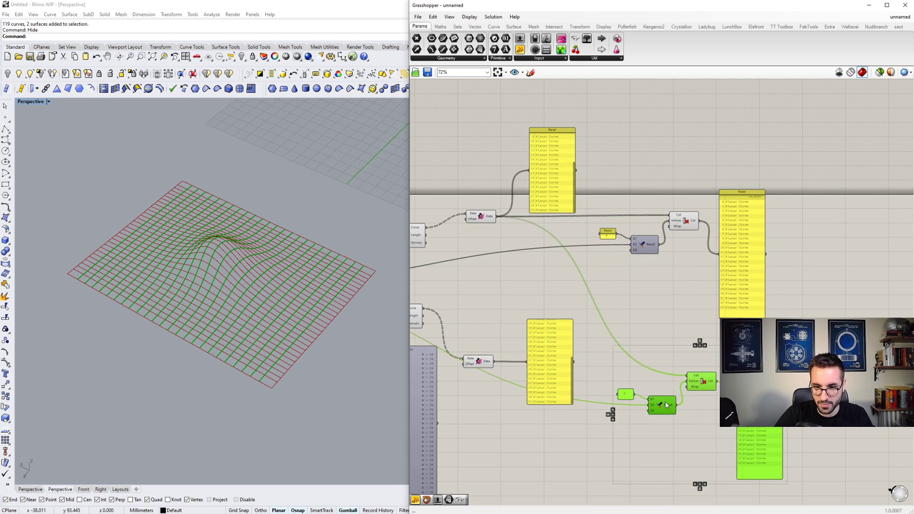
- Connect the lower Shift Paths Data output to the copied Cull Index List input, replacing its existing wire
{"action": "left_click", "coordinate": [658, 378]}
{"action": "left_click_drag", "start_coordinate": [498, 366], "coordinate": [687, 375]}
- Connect the V Count number slider to the second data input of the lower Merge component
{"action": "scroll", "coordinate": [564, 421], "scroll_direction": "up", "scroll_amount": 4}
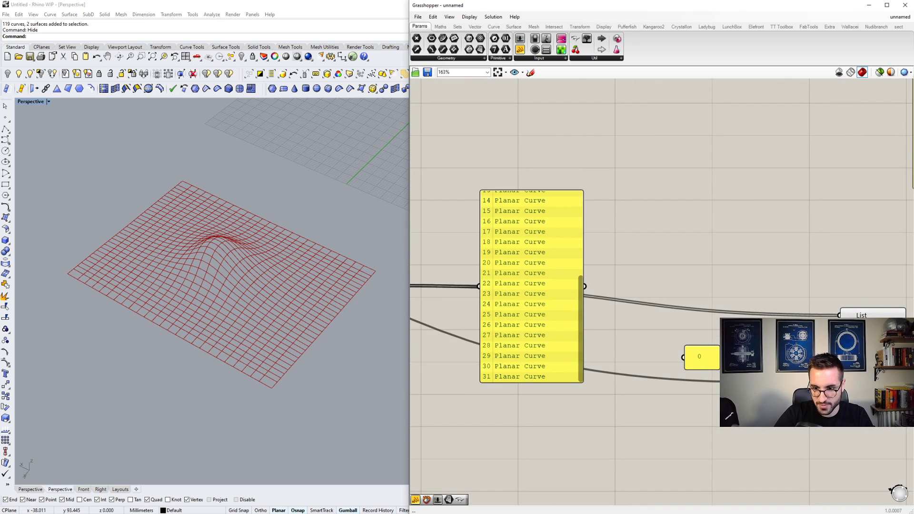
{"action": "scroll", "coordinate": [659, 338], "scroll_direction": "down", "scroll_amount": 6}
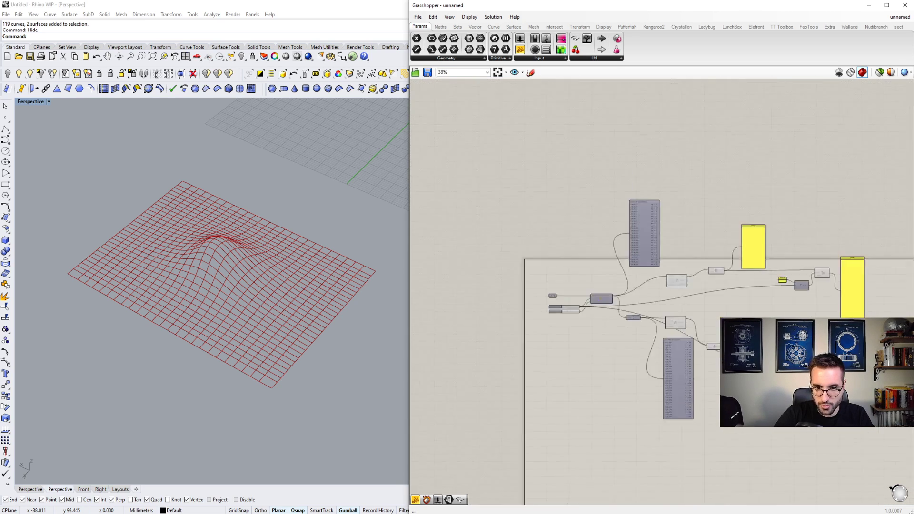
{"action": "scroll", "coordinate": [659, 339], "scroll_direction": "up", "scroll_amount": 3}
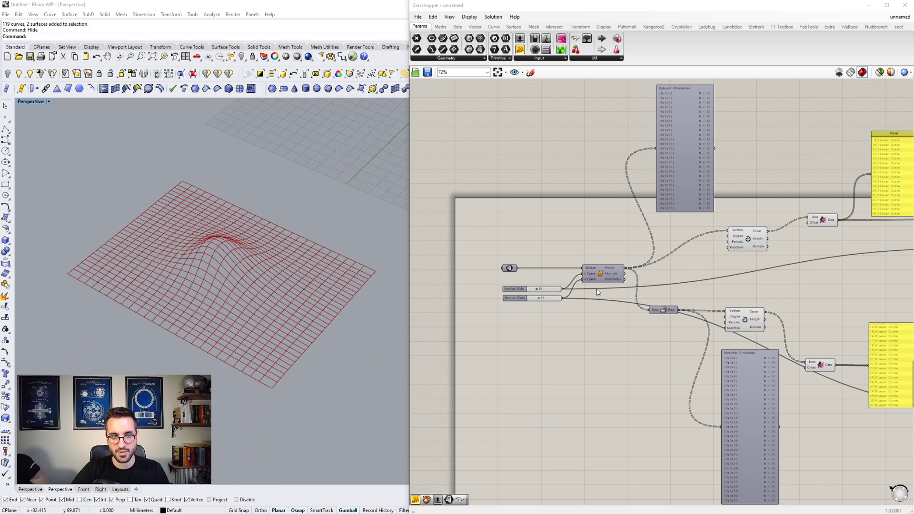
{"action": "right_click_drag", "start_coordinate": [869, 308], "coordinate": [630, 293]}
{"action": "scroll", "coordinate": [631, 294], "scroll_direction": "down", "scroll_amount": 2}
{"action": "scroll", "coordinate": [767, 342], "scroll_direction": "up", "scroll_amount": 4}
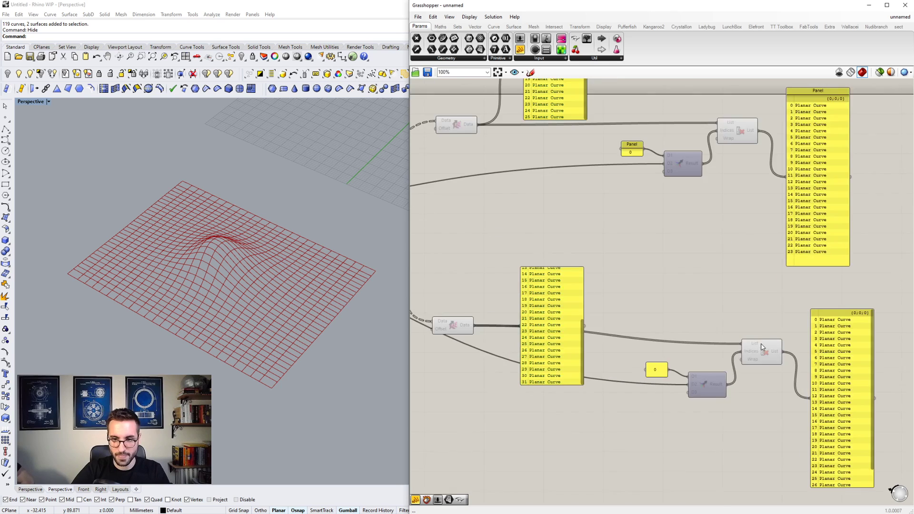
- Inspect the lower Cull Index curves in the viewport and read its output Panel down to the last index
{"action": "left_click", "coordinate": [765, 345]}
{"action": "scroll", "coordinate": [781, 360], "scroll_direction": "up", "scroll_amount": 1}
{"action": "scroll", "coordinate": [742, 326], "scroll_direction": "down", "scroll_amount": 1}
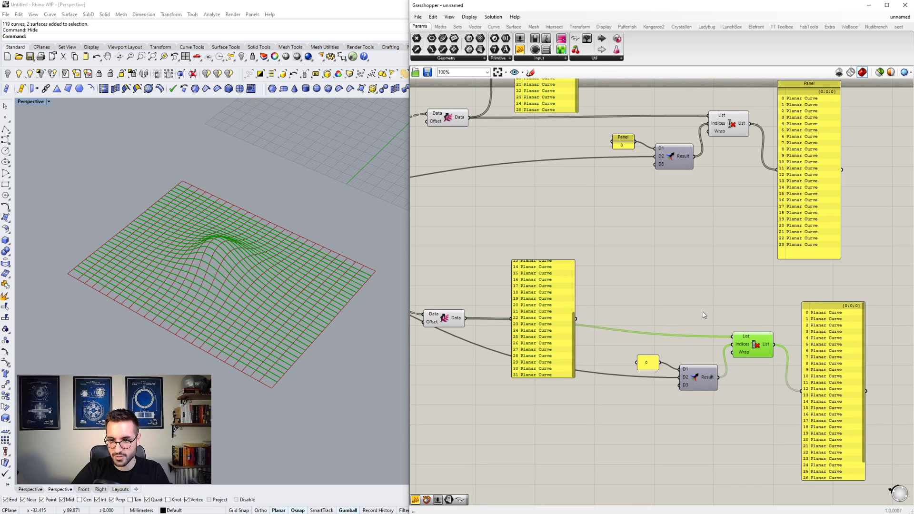
{"action": "left_click_drag", "start_coordinate": [702, 311], "coordinate": [797, 368]}
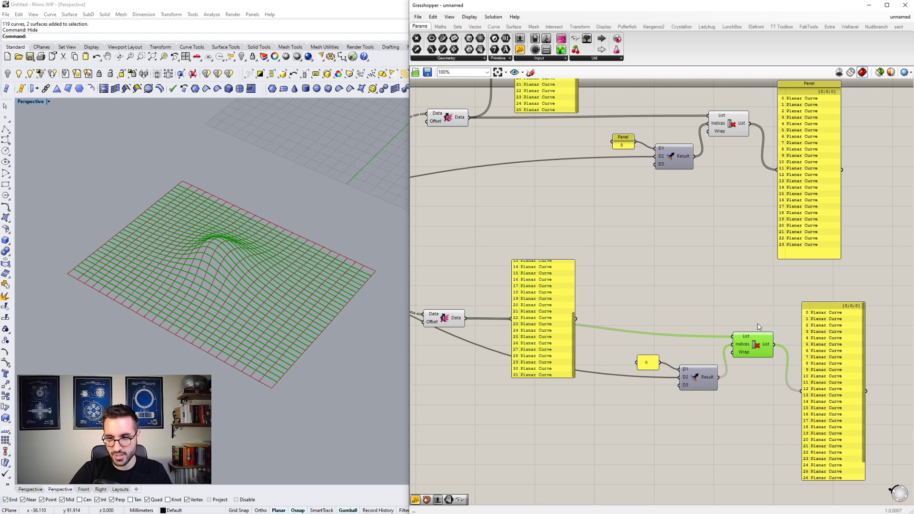
{"action": "scroll", "coordinate": [862, 333], "scroll_direction": "down", "scroll_amount": 1}
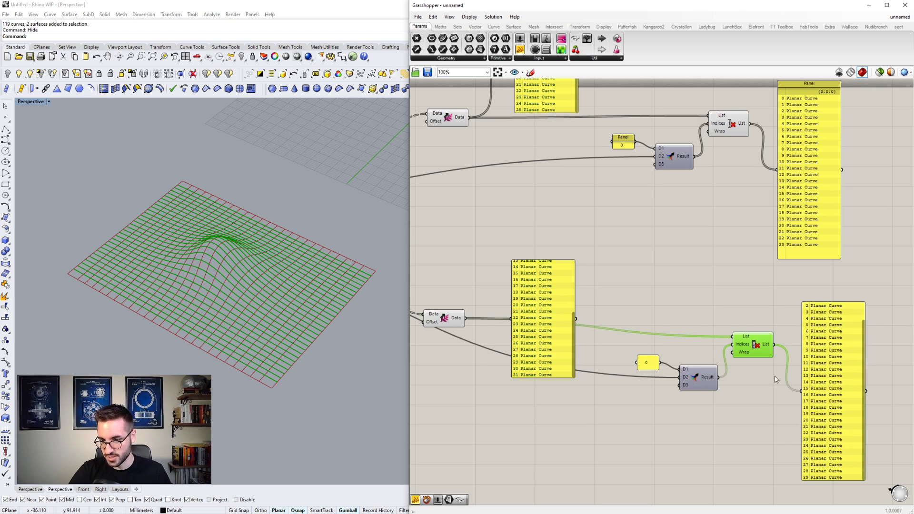
{"action": "right_click_drag", "start_coordinate": [632, 358], "coordinate": [550, 329]}
{"action": "scroll", "coordinate": [738, 359], "scroll_direction": "down", "scroll_amount": 5}
{"action": "scroll", "coordinate": [527, 325], "scroll_direction": "up", "scroll_amount": 5}
{"action": "scroll", "coordinate": [525, 324], "scroll_direction": "down", "scroll_amount": 2}
{"action": "scroll", "coordinate": [737, 380], "scroll_direction": "up", "scroll_amount": 3}
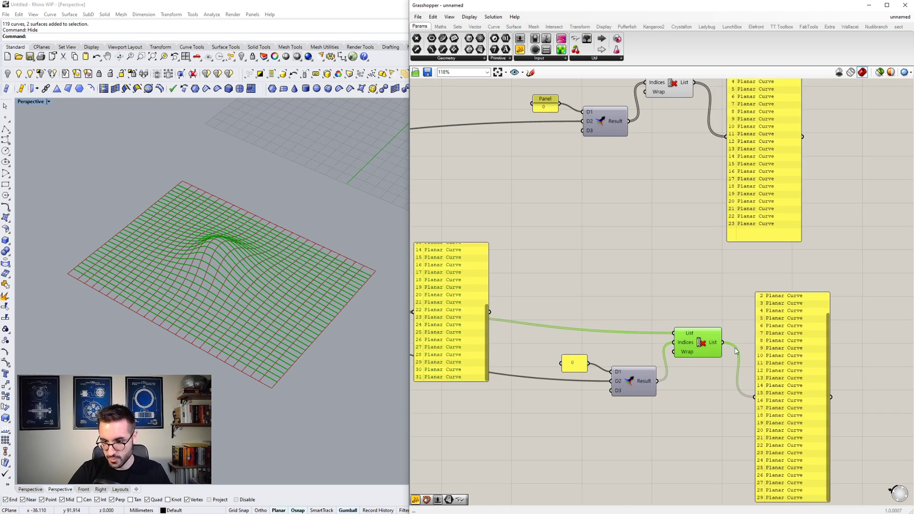
{"action": "scroll", "coordinate": [687, 335], "scroll_direction": "down", "scroll_amount": 2}
{"action": "scroll", "coordinate": [687, 335], "scroll_direction": "down", "scroll_amount": 3}
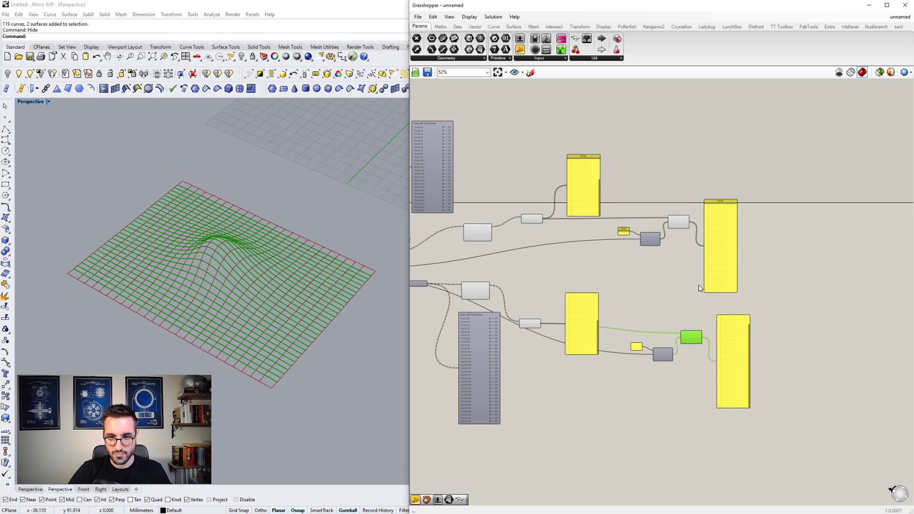
- Turn off the preview of all components upstream of the two Cull Index components, leaving only the culled curves displayed
{"action": "scroll", "coordinate": [662, 304], "scroll_direction": "down", "scroll_amount": 4}
{"action": "left_click_drag", "start_coordinate": [656, 343], "coordinate": [507, 223]}
{"action": "right_click", "coordinate": [503, 220]}
{"action": "left_click", "coordinate": [515, 233]}
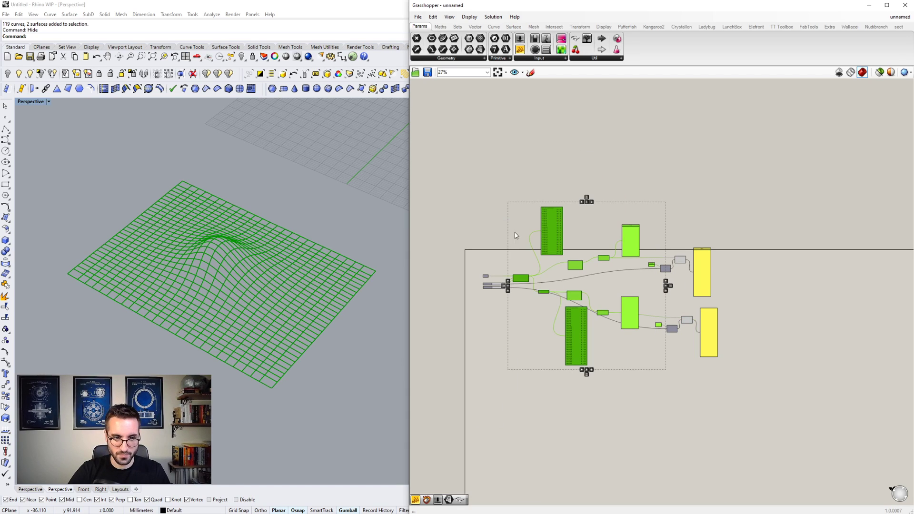
{"action": "right_click_drag", "start_coordinate": [698, 274], "coordinate": [670, 272]}
{"action": "scroll", "coordinate": [669, 273], "scroll_direction": "up", "scroll_amount": 6}
{"action": "left_click", "coordinate": [731, 251]}
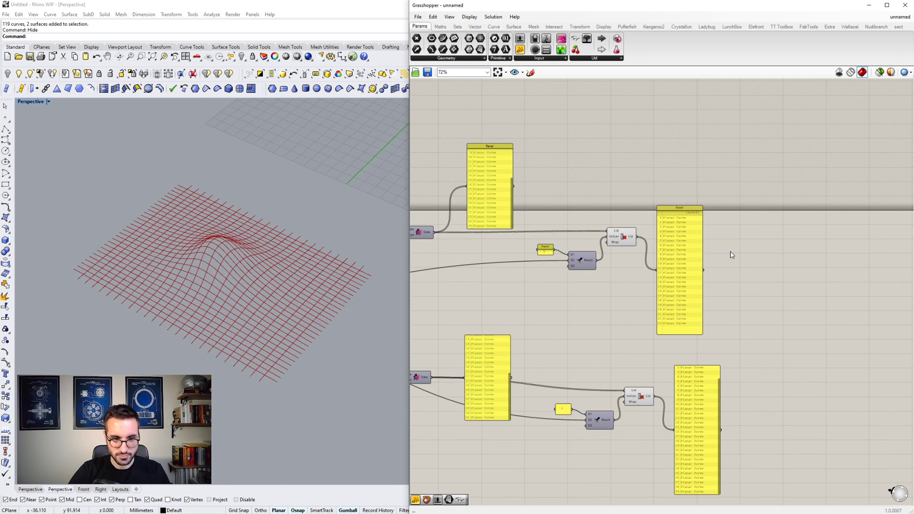
- Add an Extrude component beside the upper Cull Index component's output Panel
{"action": "double_click", "coordinate": [732, 253]}
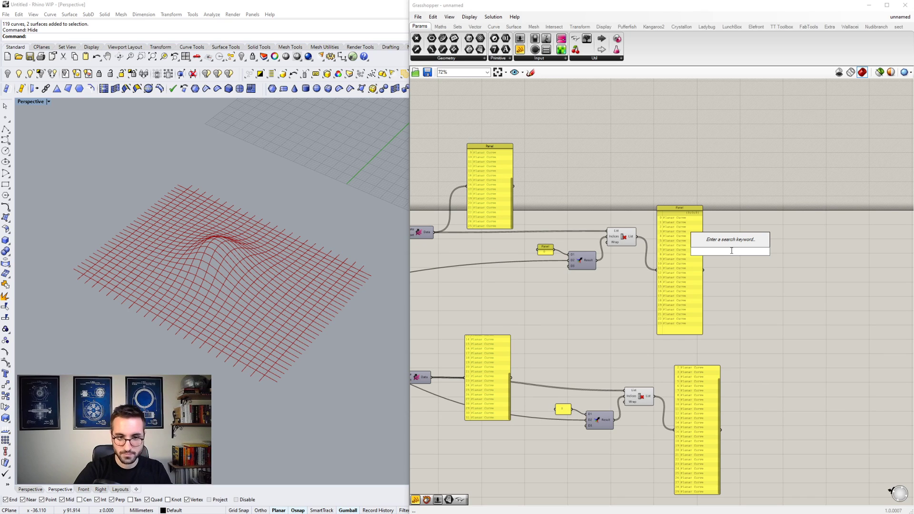
{"action": "type", "text": "EXTRU"}
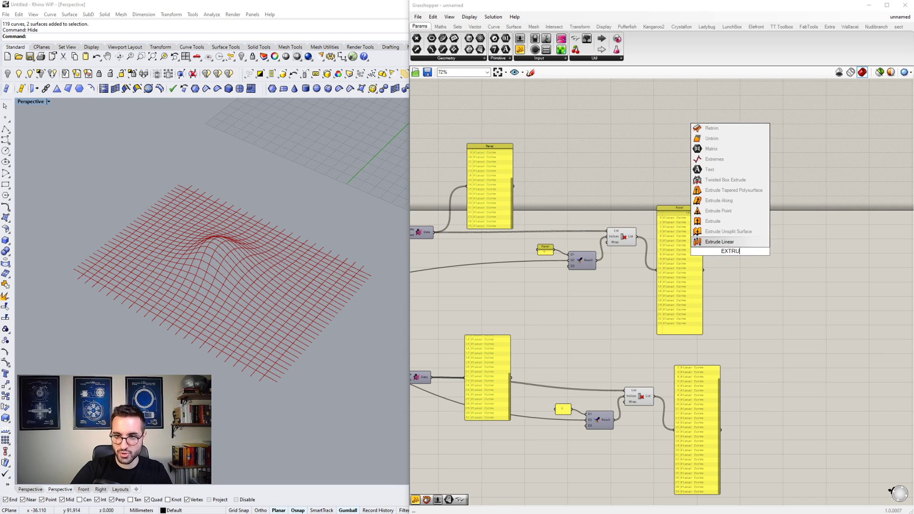
{"action": "left_click", "coordinate": [712, 221]}
{"action": "scroll", "coordinate": [714, 238], "scroll_direction": "up", "scroll_amount": 3}
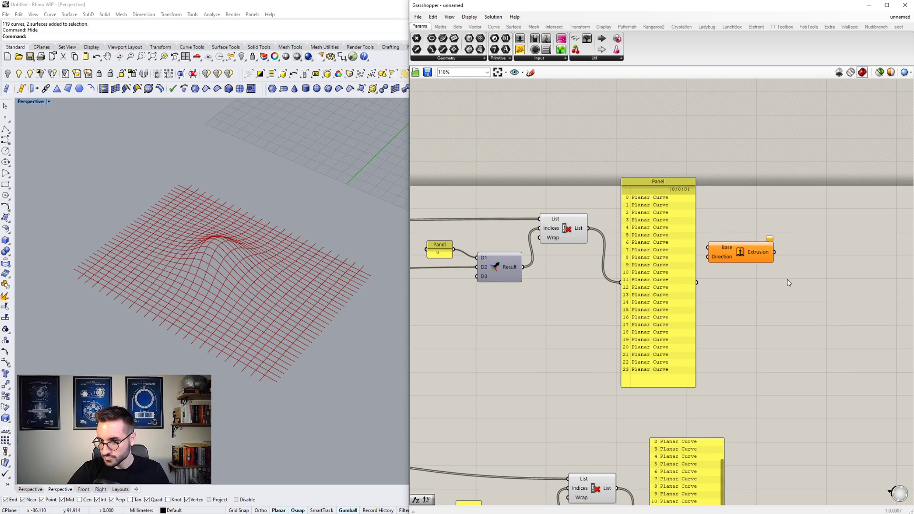
{"action": "scroll", "coordinate": [762, 290], "scroll_direction": "down", "scroll_amount": 4}
{"action": "left_click", "coordinate": [663, 257]}
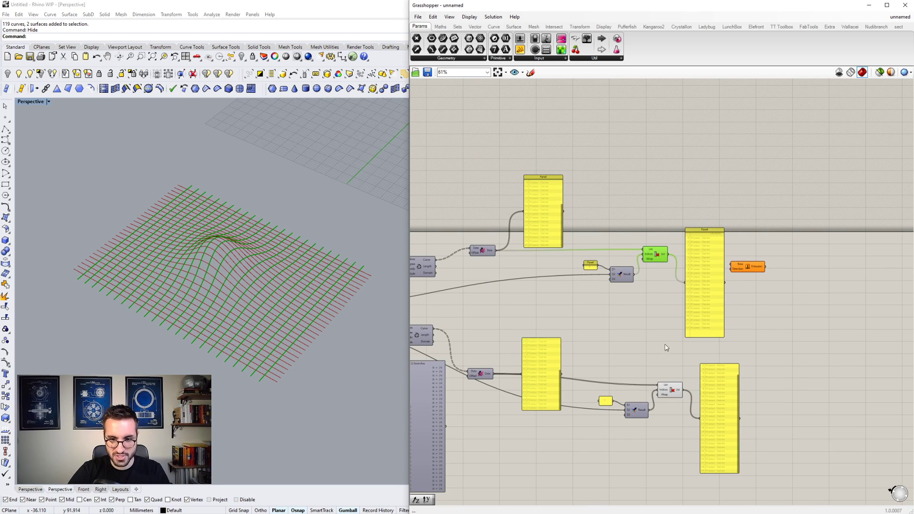
{"action": "mouse_move", "coordinate": [578, 321]}
{"action": "right_mouse_down"}
{"action": "mouse_move", "coordinate": [651, 314]}
{"action": "mouse_move", "coordinate": [575, 318]}
{"action": "right_mouse_up"}
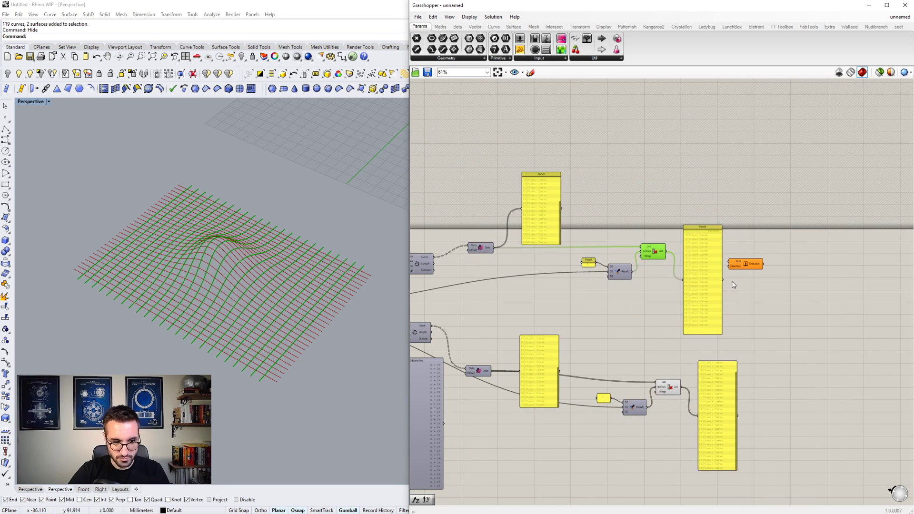
{"action": "scroll", "coordinate": [762, 274], "scroll_direction": "up", "scroll_amount": 3}
- Add a Unit X vector as the Extrude Direction, connect the upper Cull Index List to its Base, and space both components out
{"action": "double_click", "coordinate": [761, 274]}
{"action": "type", "text": "X"}
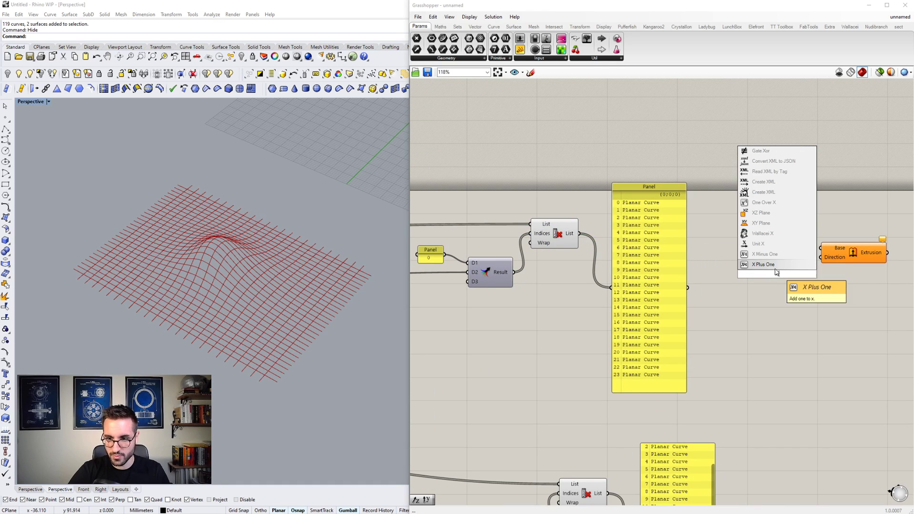
{"action": "left_click", "coordinate": [769, 247]}
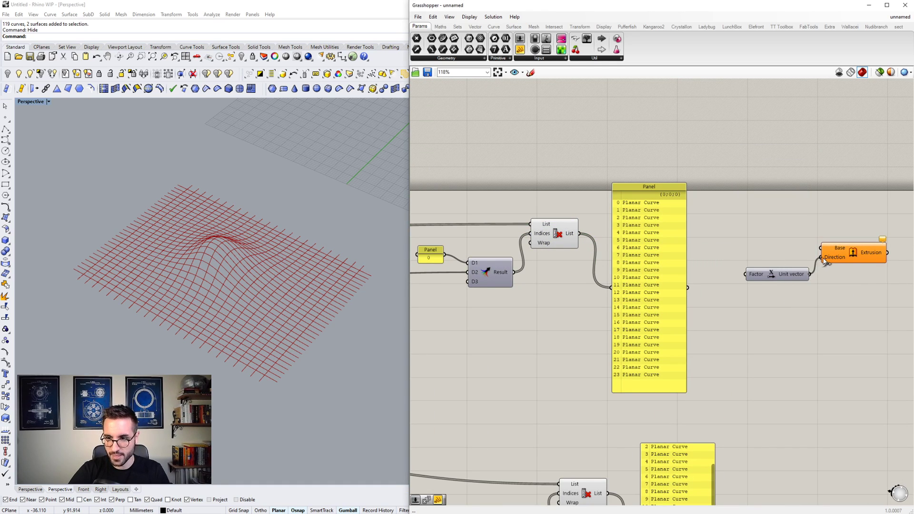
{"action": "left_click_drag", "start_coordinate": [821, 252], "coordinate": [595, 248]}
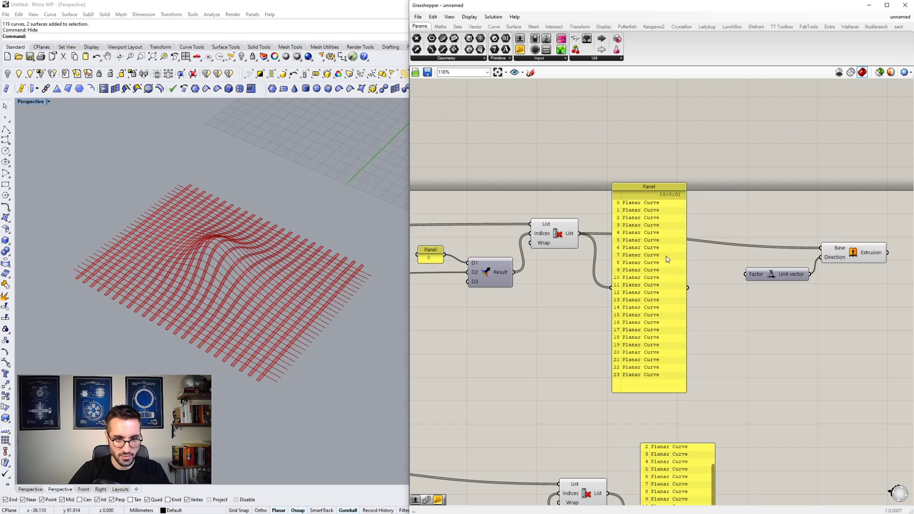
{"action": "right_click_drag", "start_coordinate": [744, 276], "coordinate": [632, 275]}
{"action": "left_click_drag", "start_coordinate": [723, 252], "coordinate": [764, 242]}
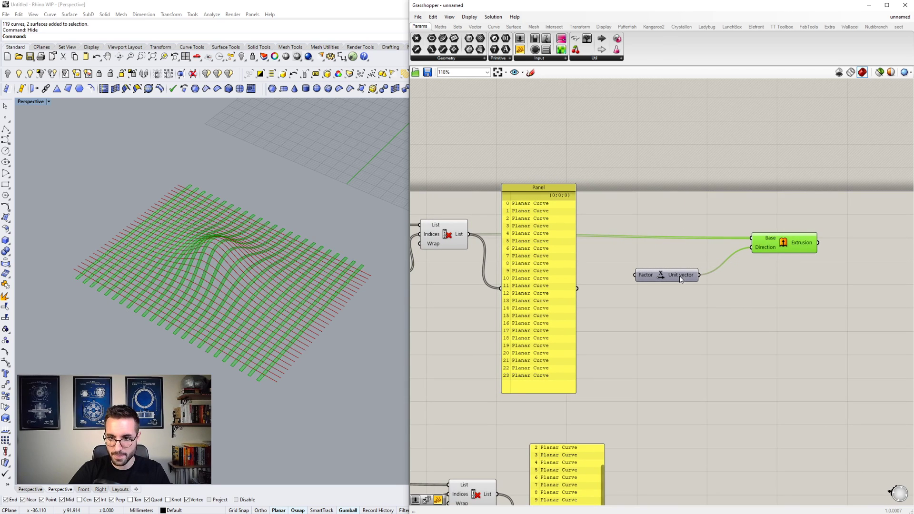
{"action": "left_click_drag", "start_coordinate": [669, 281], "coordinate": [765, 286]}
- Copy the Extrude and Unit X components down beside the lower Cull Index component's output Panel
{"action": "scroll", "coordinate": [722, 270], "scroll_direction": "down", "scroll_amount": 5}
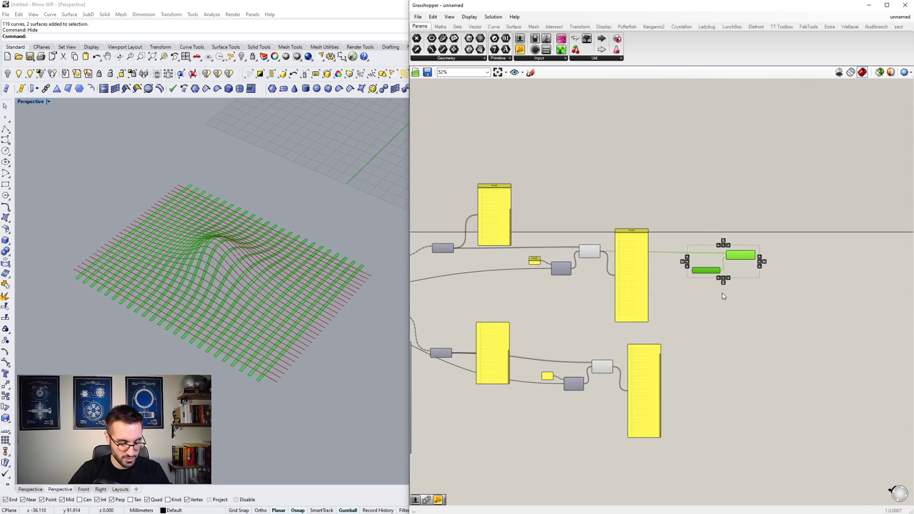
{"action": "left_click_drag", "start_coordinate": [738, 257], "coordinate": [738, 378]}
{"action": "scroll", "coordinate": [720, 424], "scroll_direction": "up", "scroll_amount": 5}
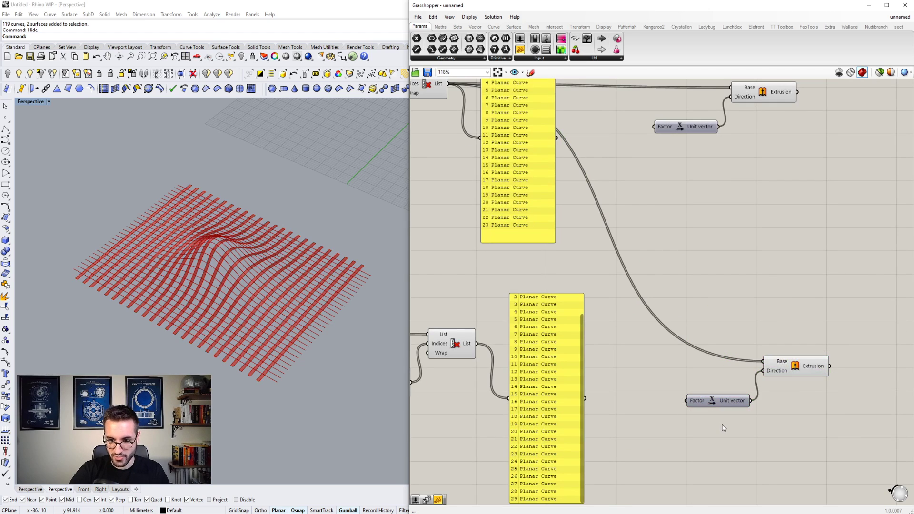
- Replace the copied Unit X with a Unit Y vector connected to the lower Extrude Direction
{"action": "double_click", "coordinate": [722, 424]}
{"action": "type", "text": "unit y"}
{"action": "key", "text": "Return"}
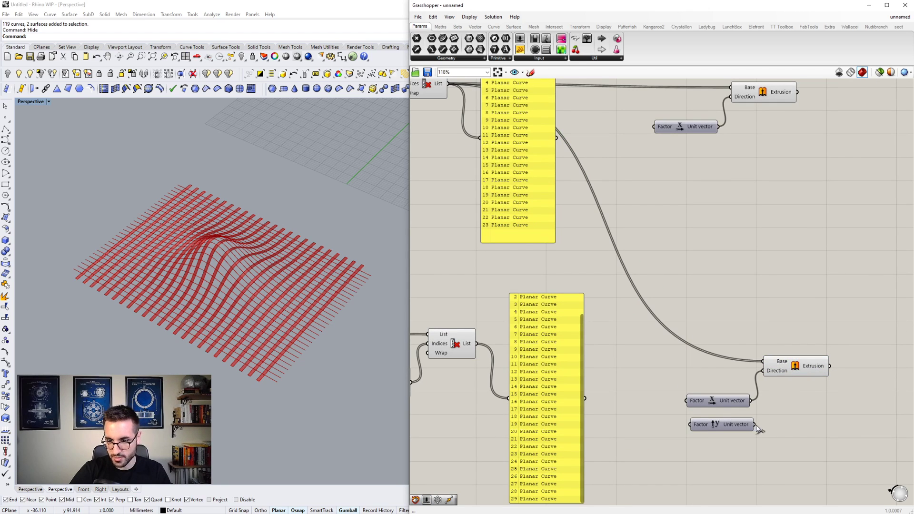
{"action": "left_click_drag", "start_coordinate": [765, 395], "coordinate": [763, 370]}
{"action": "left_click", "coordinate": [737, 405]}
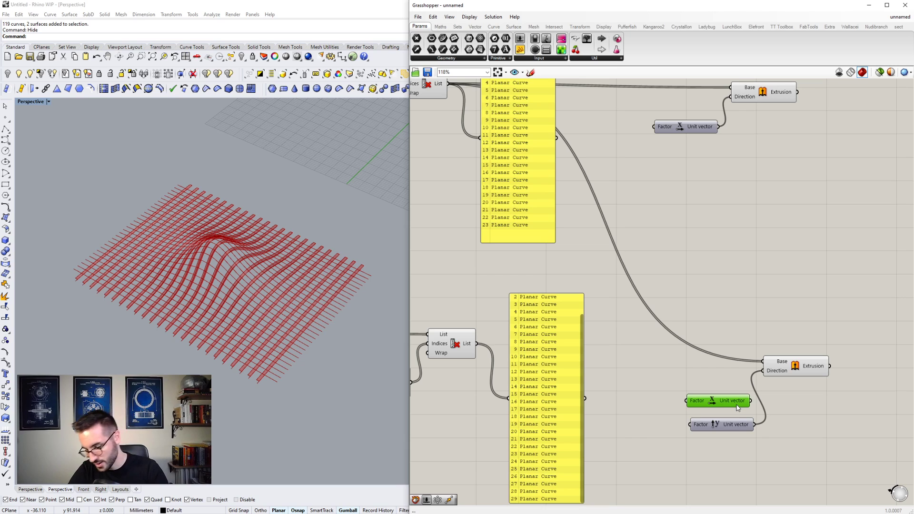
{"action": "key", "text": "Delete"}
{"action": "left_click_drag", "start_coordinate": [741, 426], "coordinate": [733, 401]}
- Add a number slider starting at 0 with a maximum of 1 and connect it to the Factor inputs of Unit X and Unit Y
{"action": "scroll", "coordinate": [733, 388], "scroll_direction": "down", "scroll_amount": 5}
{"action": "left_click", "coordinate": [709, 309]}
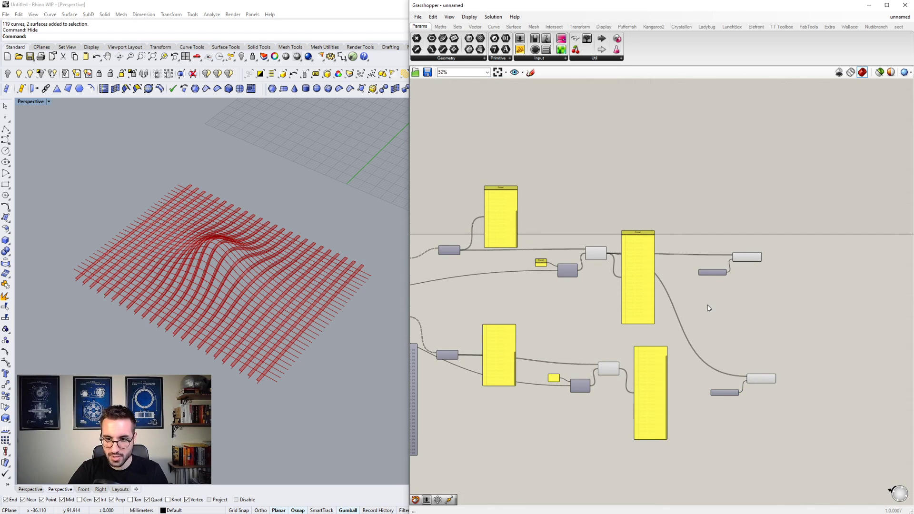
{"action": "double_click", "coordinate": [708, 307]}
{"action": "type", "text": "0<1.0"}
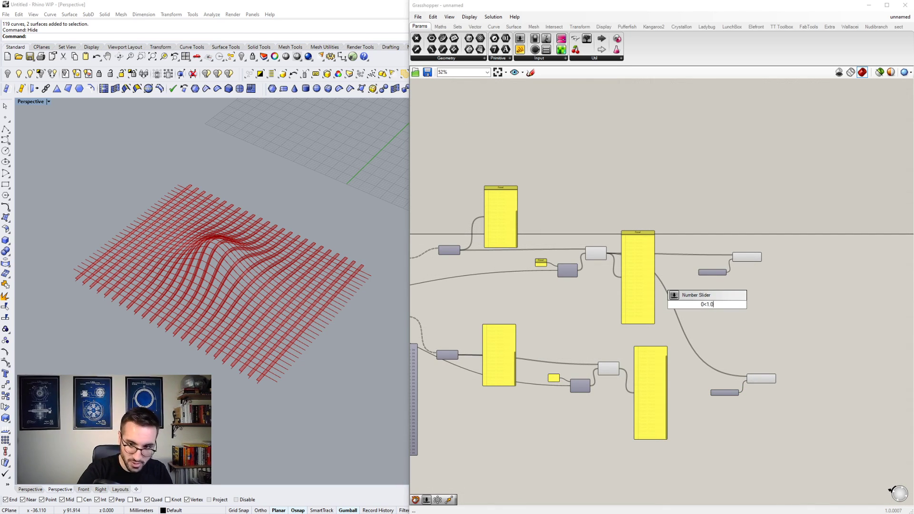
{"action": "key", "text": "Return"}
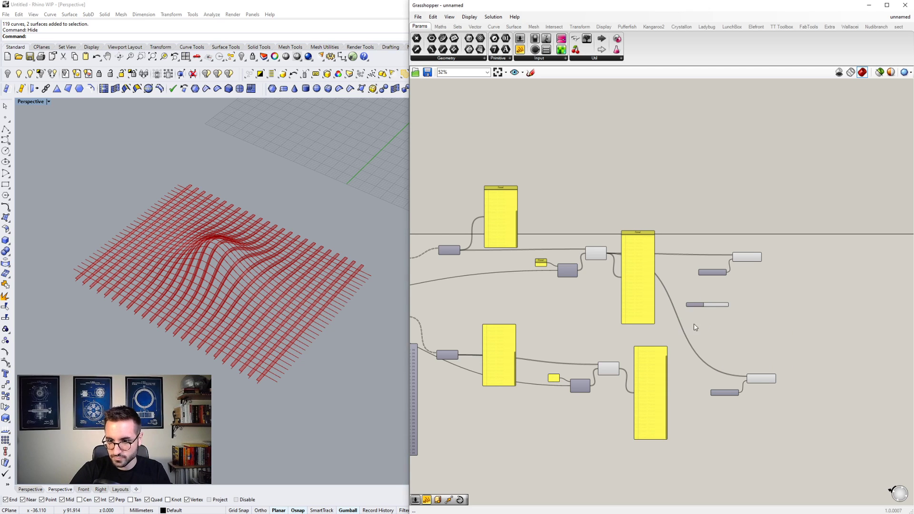
{"action": "scroll", "coordinate": [695, 327], "scroll_direction": "up", "scroll_amount": 5}
{"action": "left_click_drag", "start_coordinate": [659, 358], "coordinate": [684, 224]}
{"action": "right_click_drag", "start_coordinate": [688, 271], "coordinate": [569, 263]}
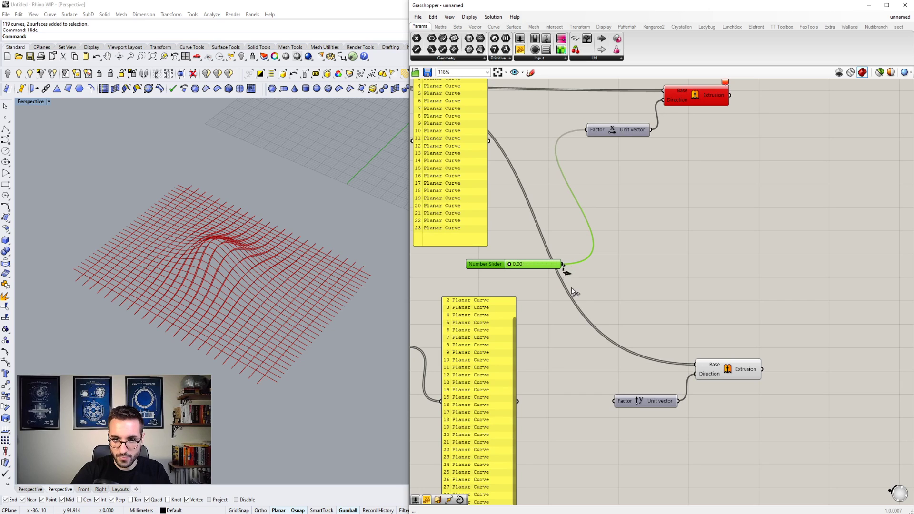
{"action": "left_click_drag", "start_coordinate": [574, 291], "coordinate": [613, 401]}
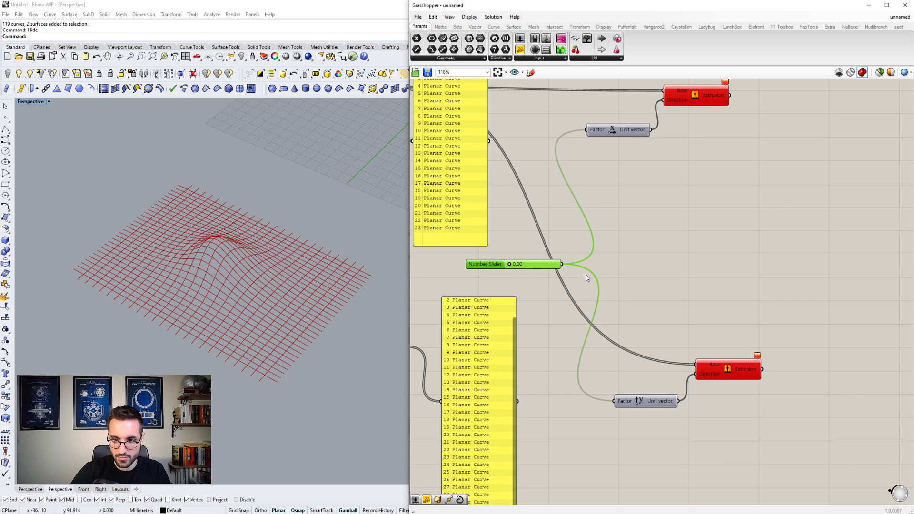
- Try an Amplitude component fed by Unit X and the number slider as the upper Extrude Direction
{"action": "scroll", "coordinate": [600, 262], "scroll_direction": "down", "scroll_amount": 1}
{"action": "right_click_drag", "start_coordinate": [643, 208], "coordinate": [603, 234]}
{"action": "scroll", "coordinate": [610, 203], "scroll_direction": "up", "scroll_amount": 3}
{"action": "scroll", "coordinate": [607, 208], "scroll_direction": "down", "scroll_amount": 2}
{"action": "double_click", "coordinate": [592, 206]}
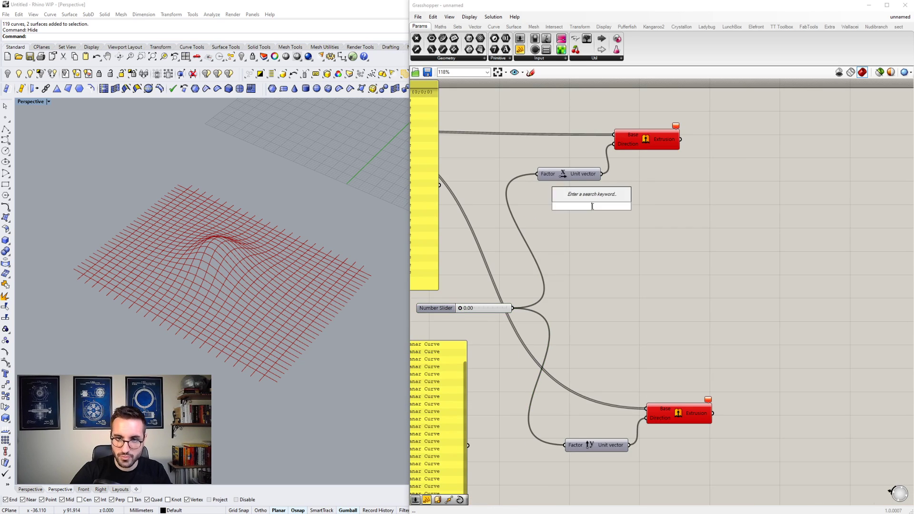
{"action": "type", "text": "AMPLIT"}
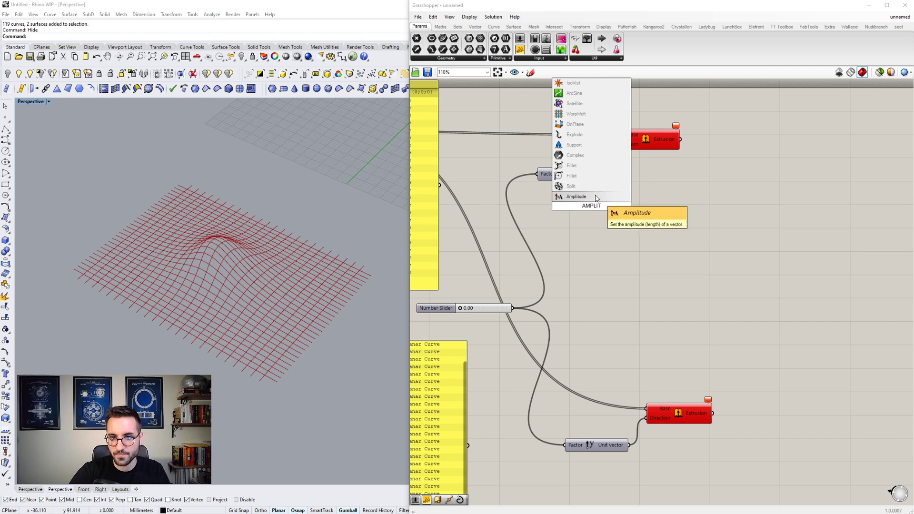
{"action": "left_click", "coordinate": [596, 198]}
{"action": "scroll", "coordinate": [593, 204], "scroll_direction": "up", "scroll_amount": 2}
{"action": "left_click_drag", "start_coordinate": [593, 168], "coordinate": [595, 167]}
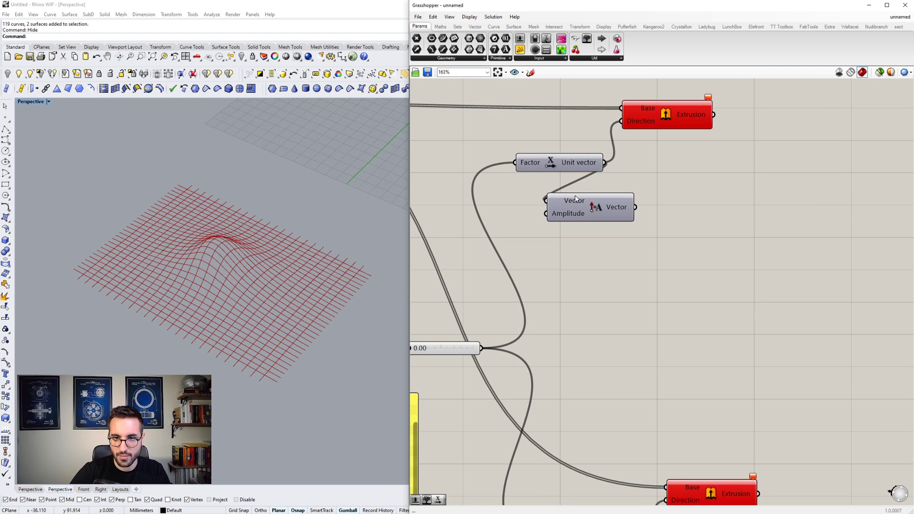
{"action": "left_click_drag", "start_coordinate": [547, 215], "coordinate": [480, 350]}
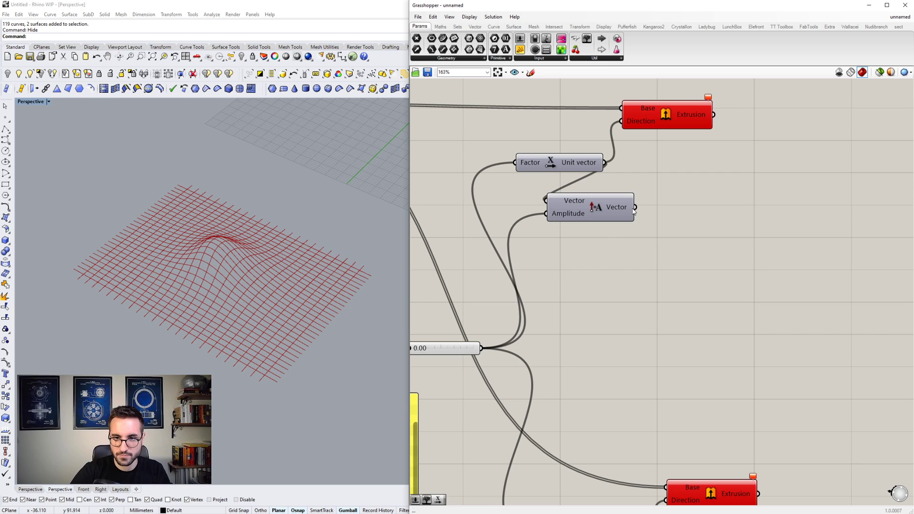
{"action": "left_click_drag", "start_coordinate": [633, 208], "coordinate": [622, 121]}
{"action": "scroll", "coordinate": [668, 157], "scroll_direction": "down", "scroll_amount": 4}
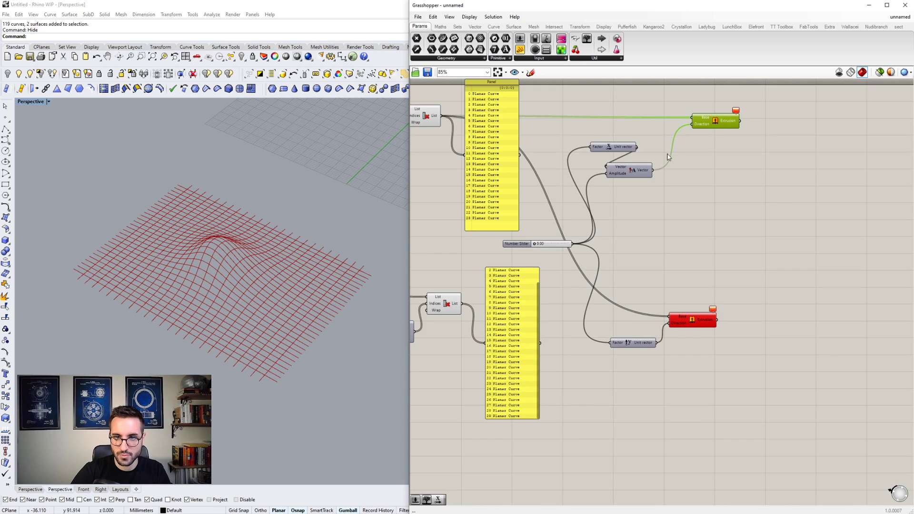
- Arrange the Unit X and Amplitude components in a row below the upper Extrude component
{"action": "right_click_drag", "start_coordinate": [602, 138], "coordinate": [639, 158]}
{"action": "mouse_move", "coordinate": [525, 145]}
{"action": "left_mouse_down"}
{"action": "mouse_move", "coordinate": [526, 185]}
{"action": "mouse_move", "coordinate": [532, 138]}
{"action": "left_mouse_up"}
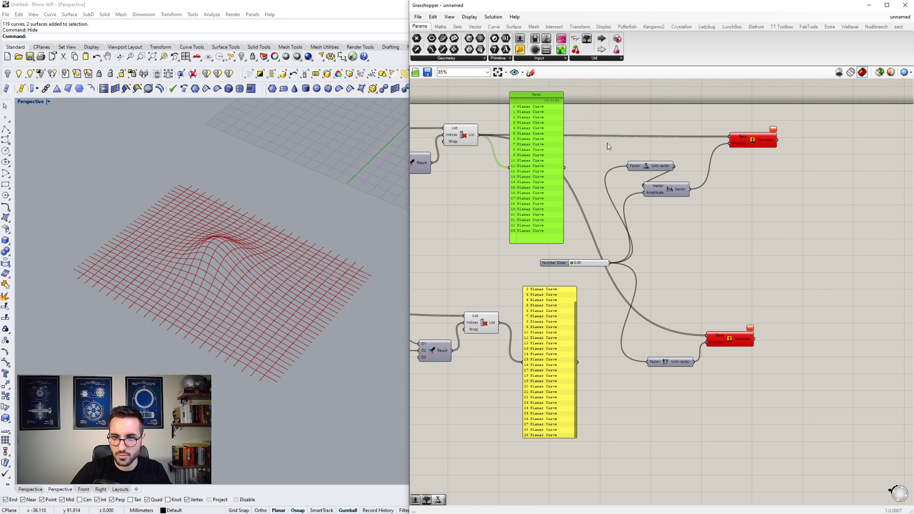
{"action": "scroll", "coordinate": [633, 145], "scroll_direction": "up", "scroll_amount": 4}
{"action": "scroll", "coordinate": [632, 163], "scroll_direction": "down", "scroll_amount": 2}
{"action": "left_click_drag", "start_coordinate": [667, 208], "coordinate": [764, 219]}
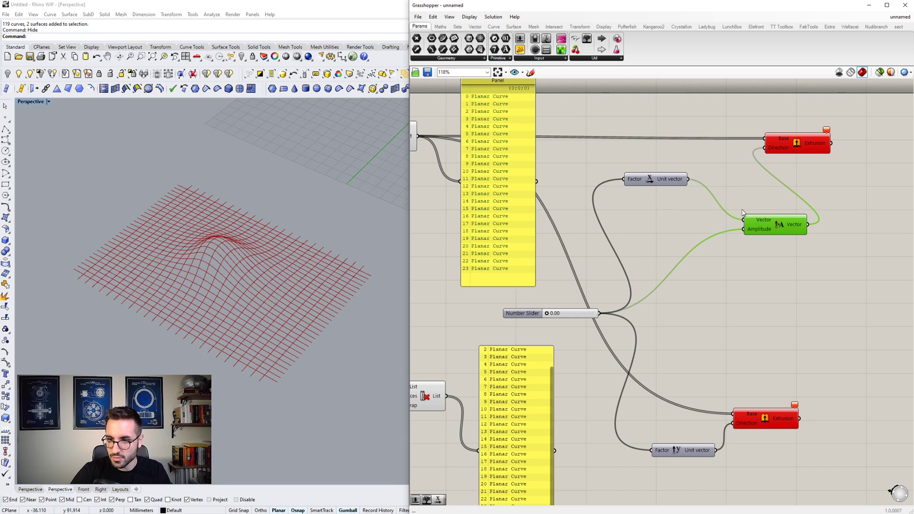
{"action": "left_click_drag", "start_coordinate": [677, 187], "coordinate": [712, 227]}
- Set the number slider driving the unit vectors to 0.29
{"action": "scroll", "coordinate": [692, 226], "scroll_direction": "down", "scroll_amount": 1}
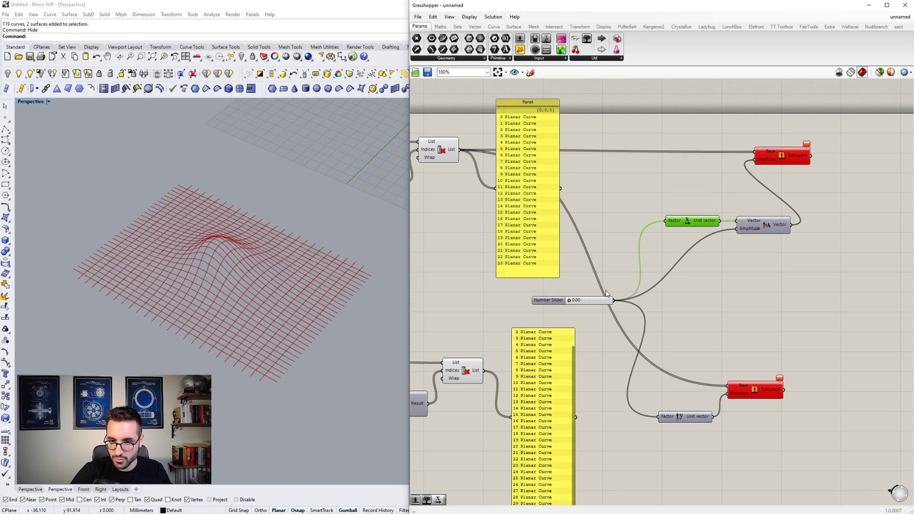
{"action": "left_click_drag", "start_coordinate": [573, 301], "coordinate": [582, 304]}
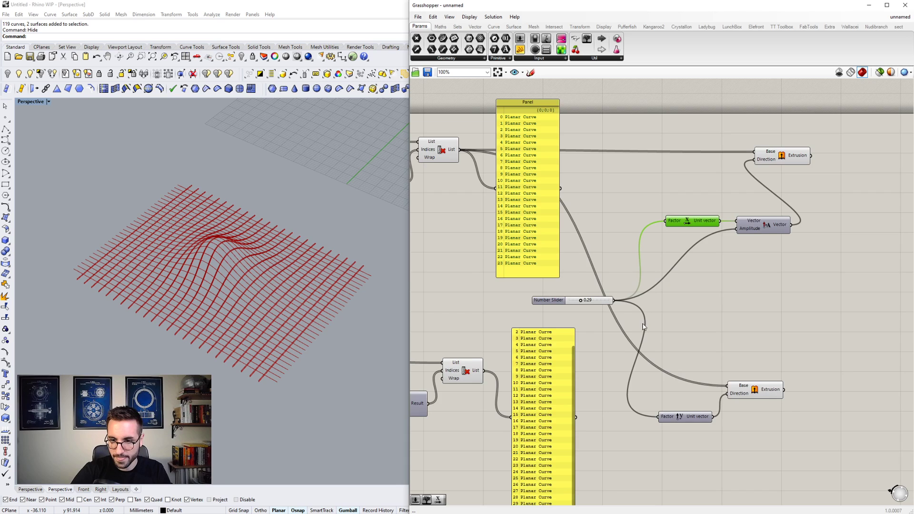
- Connect Unit X directly to the upper Extrude Direction and delete the Amplitude component
{"action": "right_click_drag", "start_coordinate": [645, 330], "coordinate": [638, 303]}
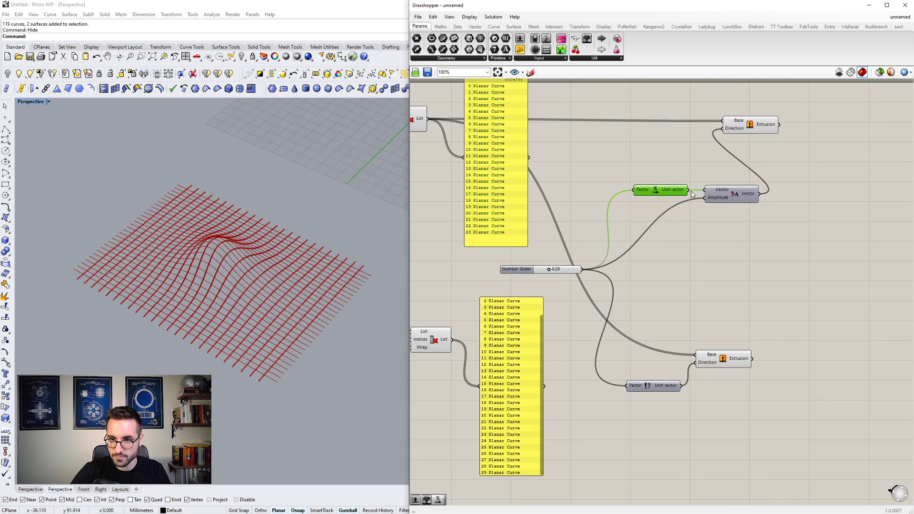
{"action": "left_click_drag", "start_coordinate": [738, 236], "coordinate": [723, 188]}
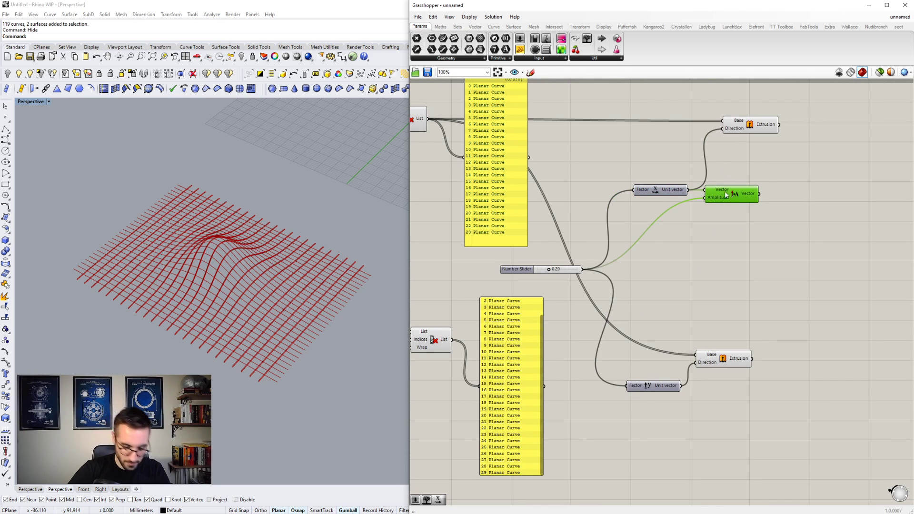
{"action": "key", "text": "Delete"}
- Connect the lower Cull Index List to the lower Extrude Base, replacing its existing wire
{"action": "left_click", "coordinate": [727, 361]}
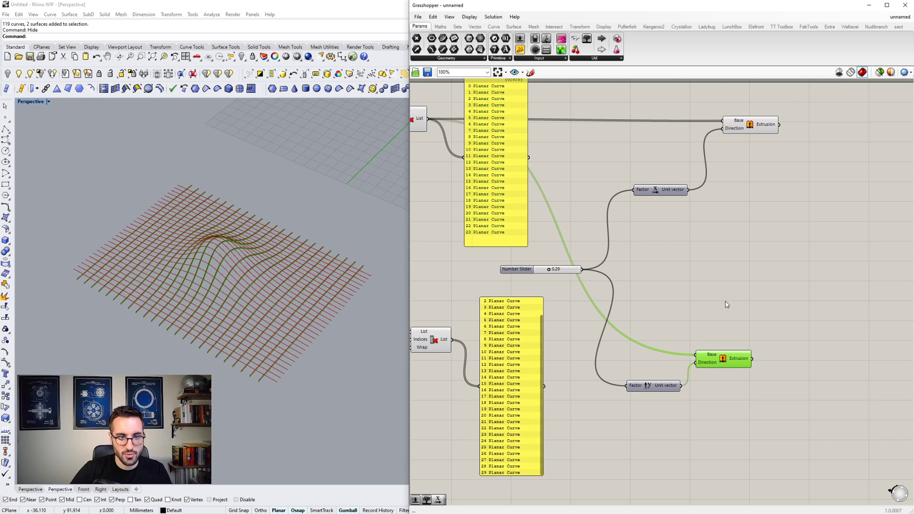
{"action": "scroll", "coordinate": [728, 357], "scroll_direction": "up", "scroll_amount": 2}
{"action": "scroll", "coordinate": [728, 355], "scroll_direction": "down", "scroll_amount": 2}
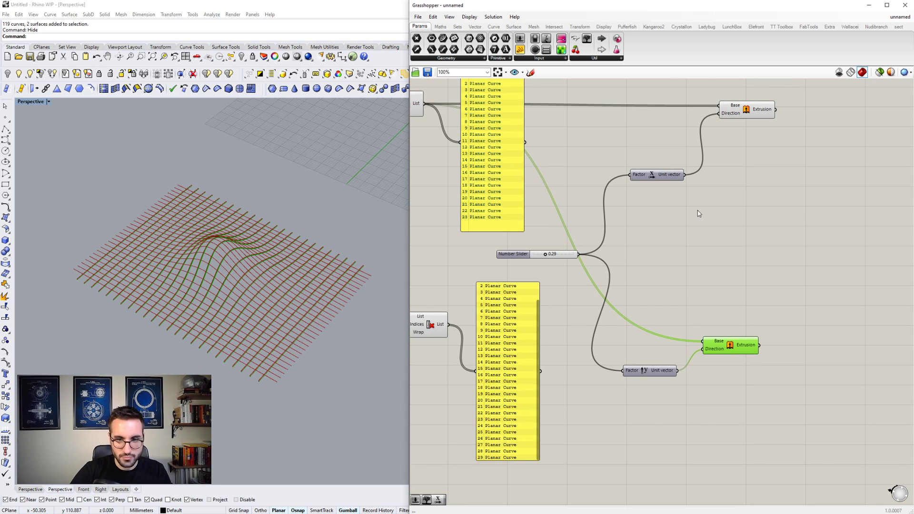
{"action": "left_click_drag", "start_coordinate": [699, 343], "coordinate": [448, 324]}
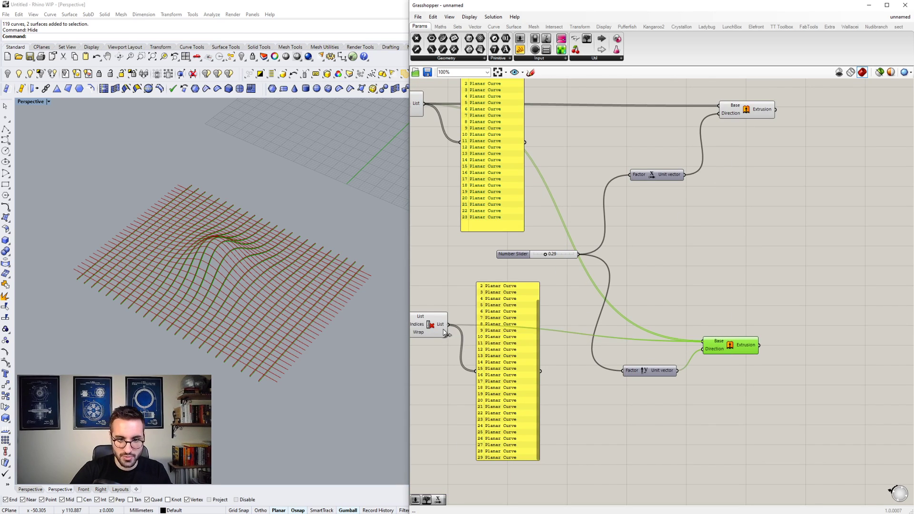
- Examine the extruded lattice strips in both directions up close and from a lower angle in the Perspective viewport
{"action": "scroll", "coordinate": [226, 310], "scroll_direction": "up", "scroll_amount": 4}
{"action": "mouse_move", "coordinate": [227, 310]}
{"action": "right_mouse_down"}
{"action": "mouse_move", "coordinate": [218, 285]}
{"action": "mouse_move", "coordinate": [241, 265]}
{"action": "mouse_move", "coordinate": [213, 299]}
{"action": "right_mouse_up"}
{"action": "scroll", "coordinate": [214, 299], "scroll_direction": "down", "scroll_amount": 4}
{"action": "scroll", "coordinate": [286, 244], "scroll_direction": "up", "scroll_amount": 8}
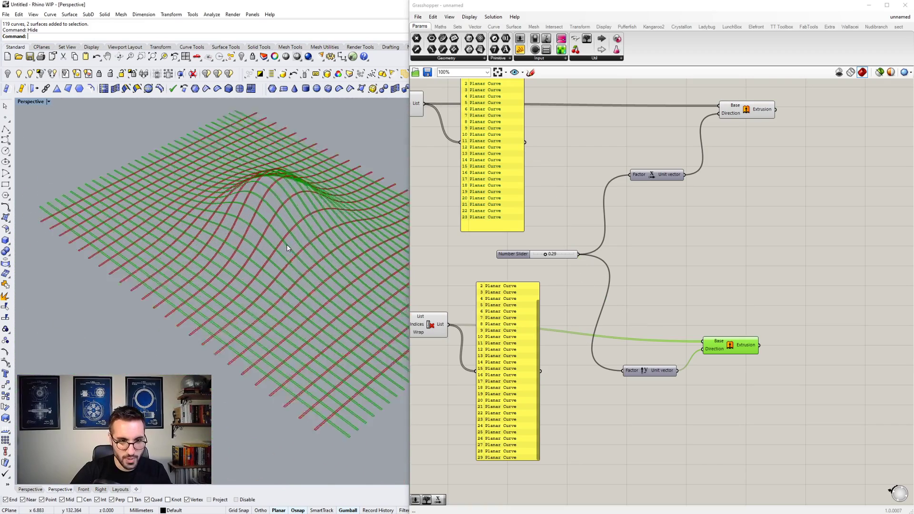
{"action": "right_click_drag", "start_coordinate": [287, 245], "coordinate": [237, 243]}
{"action": "scroll", "coordinate": [272, 243], "scroll_direction": "down", "scroll_amount": 6}
{"action": "scroll", "coordinate": [254, 252], "scroll_direction": "up", "scroll_amount": 6}
{"action": "scroll", "coordinate": [277, 258], "scroll_direction": "down", "scroll_amount": 6}
{"action": "scroll", "coordinate": [275, 285], "scroll_direction": "up", "scroll_amount": 5}
{"action": "scroll", "coordinate": [276, 286], "scroll_direction": "up", "scroll_amount": 3}
{"action": "scroll", "coordinate": [246, 249], "scroll_direction": "down", "scroll_amount": 7}
{"action": "scroll", "coordinate": [238, 243], "scroll_direction": "up", "scroll_amount": 6}
{"action": "left_click", "coordinate": [617, 232]}
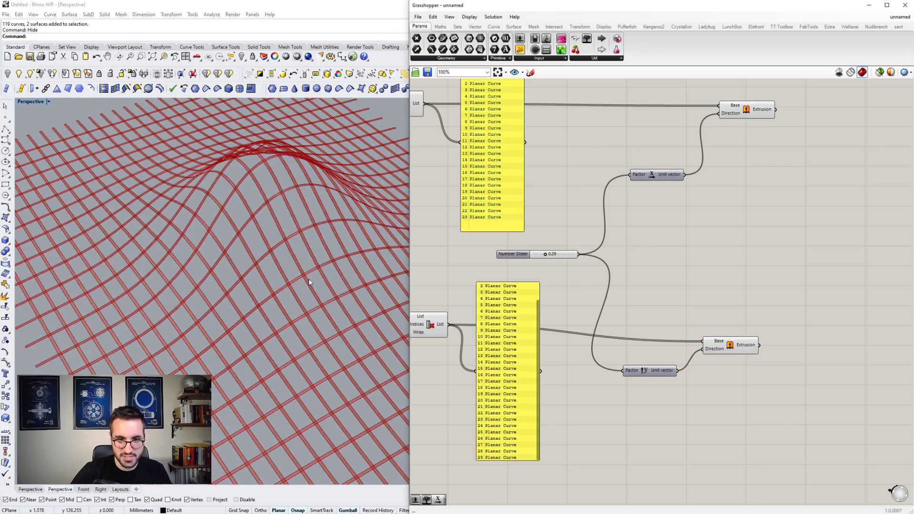
{"action": "right_click_drag", "start_coordinate": [310, 279], "coordinate": [220, 266]}
{"action": "scroll", "coordinate": [256, 294], "scroll_direction": "up", "scroll_amount": 4}
{"action": "scroll", "coordinate": [265, 242], "scroll_direction": "down", "scroll_amount": 6}
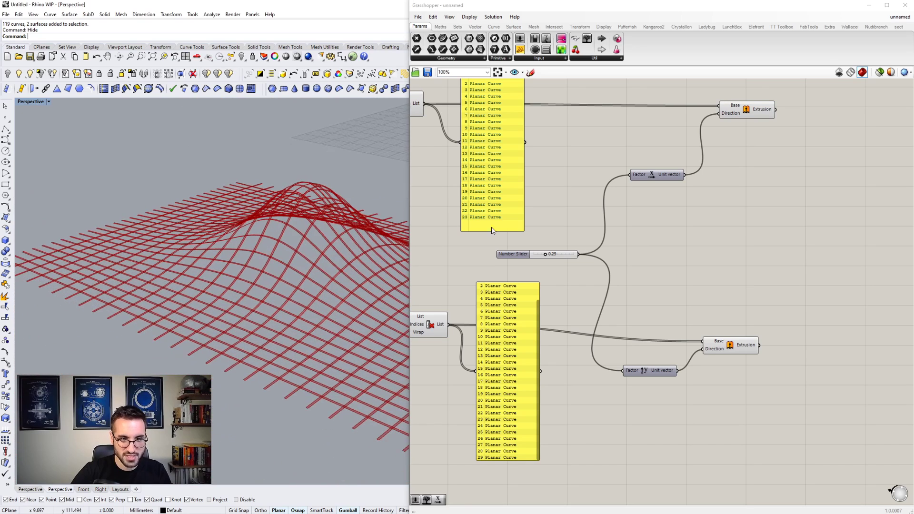
- Add a Unit Z vector component below the upper Extrude component, to the right of Unit X
{"action": "double_click", "coordinate": [775, 182]}
{"action": "type", "text": "z"}
{"action": "left_click", "coordinate": [771, 174]}
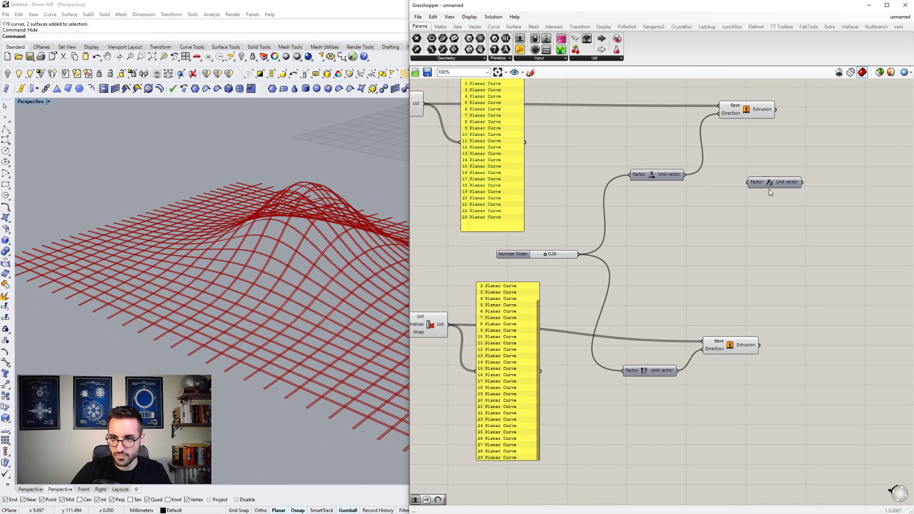
{"action": "scroll", "coordinate": [769, 191], "scroll_direction": "down", "scroll_amount": 1}
{"action": "left_click_drag", "start_coordinate": [770, 183], "coordinate": [758, 201]}
- Add another Extrude component, using the upper Extrusion as its Base and the Unit Z vector as its Direction
{"action": "double_click", "coordinate": [803, 159]}
{"action": "type", "text": "EXTR"}
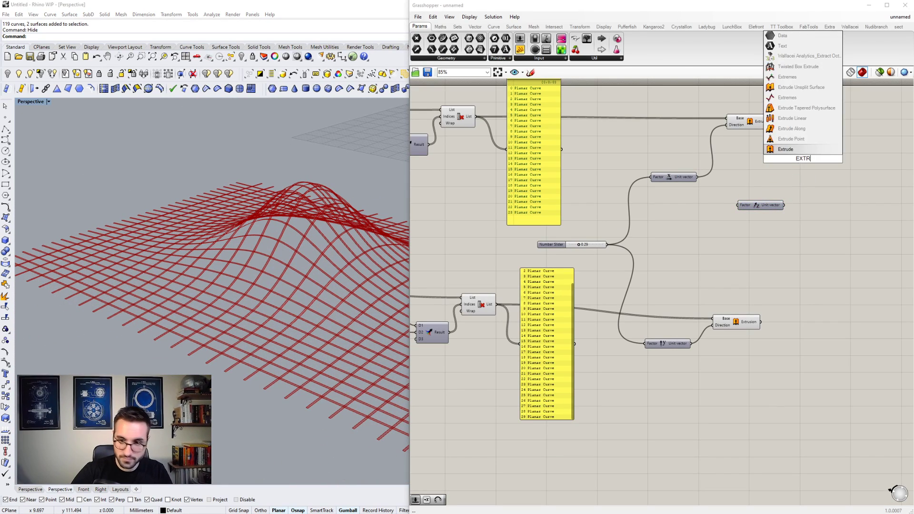
{"action": "left_click", "coordinate": [793, 151]}
{"action": "left_click_drag", "start_coordinate": [780, 156], "coordinate": [774, 122]}
{"action": "left_click_drag", "start_coordinate": [806, 164], "coordinate": [850, 190]}
{"action": "scroll", "coordinate": [790, 200], "scroll_direction": "up", "scroll_amount": 2}
- Set up a matching second Extrude for the lower Extrusion, driven by the same Unit Z vector, and reposition Unit Z between the two
{"action": "left_click_drag", "start_coordinate": [784, 205], "coordinate": [749, 369]}
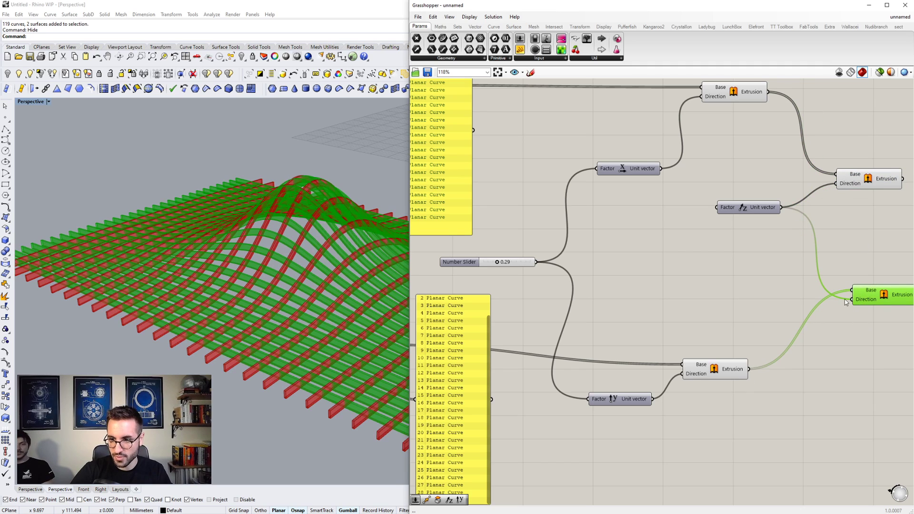
{"action": "left_click_drag", "start_coordinate": [770, 212], "coordinate": [767, 252]}
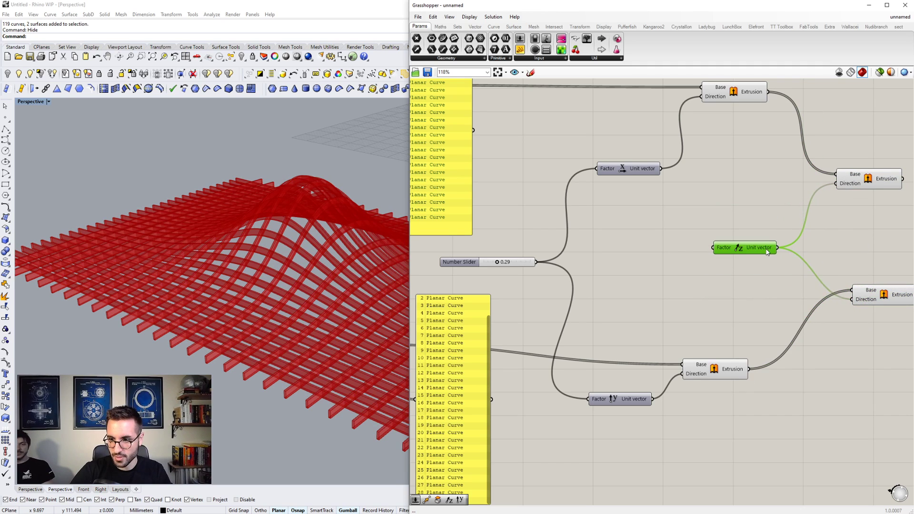
{"action": "left_click", "coordinate": [760, 263]}
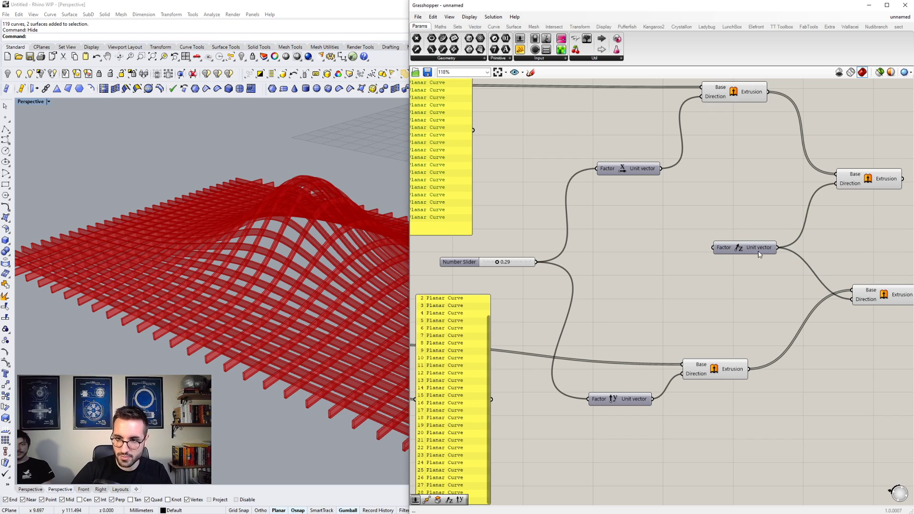
- Give the lower second Extrude its own Unit Z component, connected to its Direction
{"action": "left_click_drag", "start_coordinate": [844, 295], "coordinate": [850, 299], "text": "ctrl"}
{"action": "left_click_drag", "start_coordinate": [760, 252], "coordinate": [776, 286]}
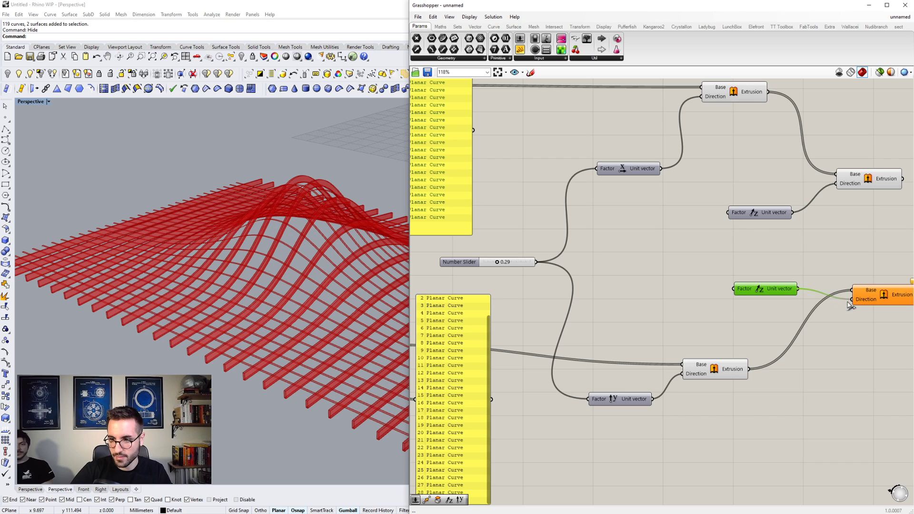
{"action": "left_click_drag", "start_coordinate": [850, 305], "coordinate": [852, 300]}
- Create a number slider ranging from 0 to 5.00 and connect it to the Factor of both Unit Z components
{"action": "left_click", "coordinate": [510, 257]}
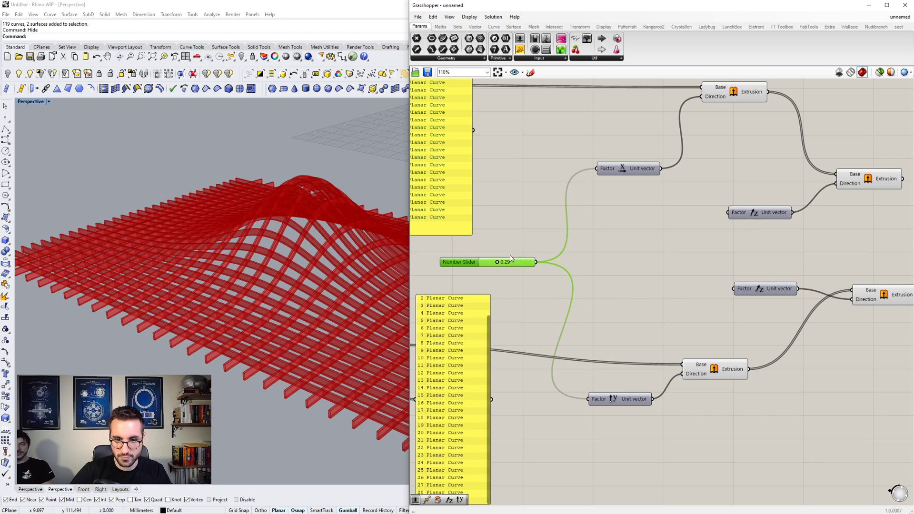
{"action": "double_click", "coordinate": [608, 253]}
{"action": "type", "text": "0"}
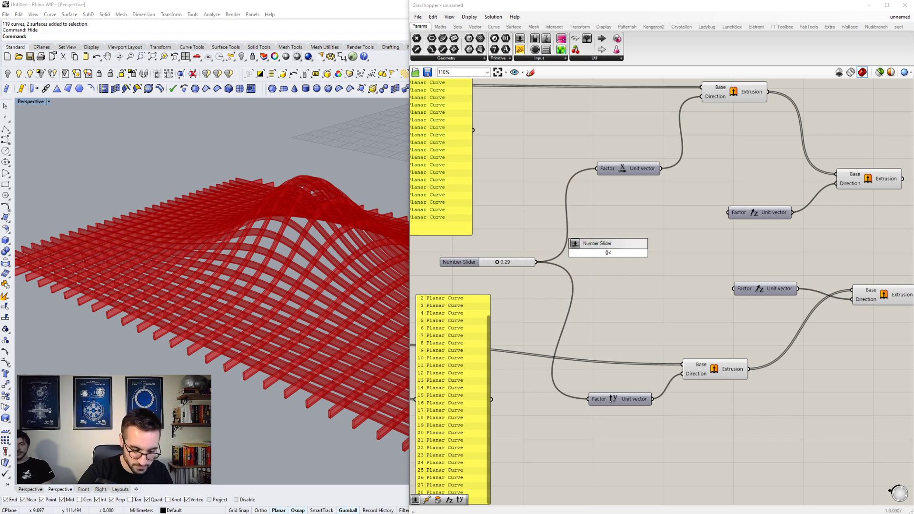
{"action": "type", "text": "<5.00"}
{"action": "key", "text": "Return"}
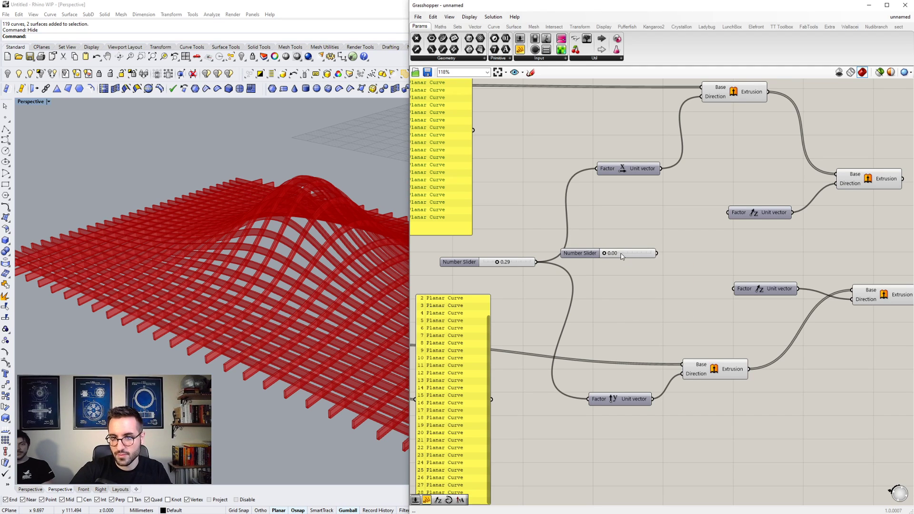
{"action": "left_click_drag", "start_coordinate": [720, 219], "coordinate": [728, 212]}
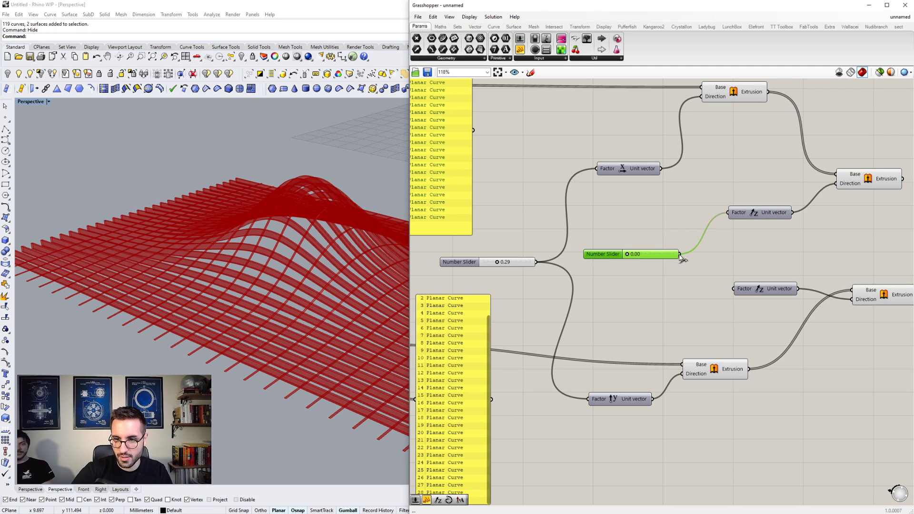
- Try a value of 1.84 on the Unit Z slider and view the strip depth from another angle
{"action": "scroll", "coordinate": [652, 259], "scroll_direction": "up", "scroll_amount": 3}
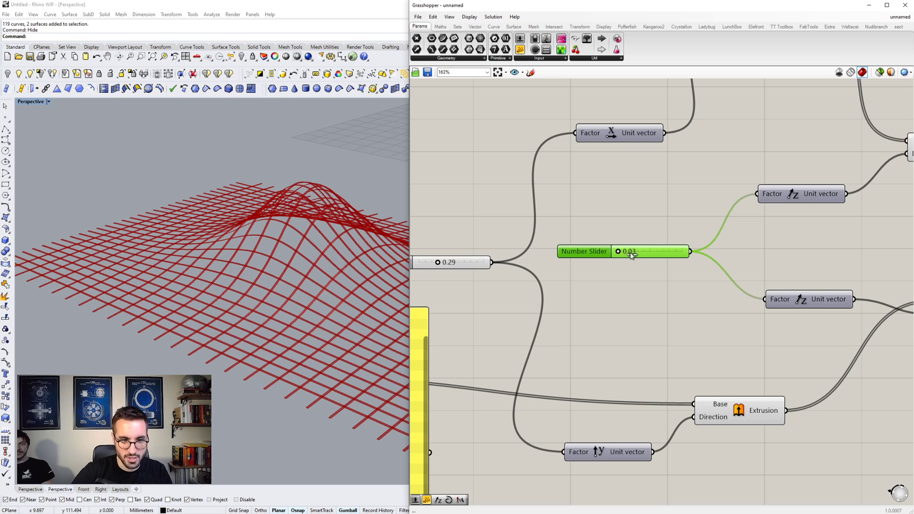
{"action": "left_click_drag", "start_coordinate": [639, 254], "coordinate": [622, 257]}
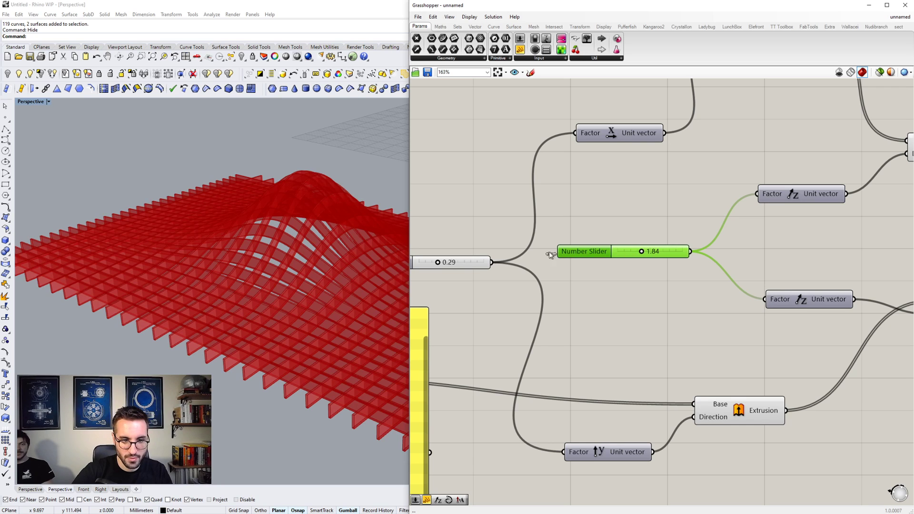
{"action": "mouse_move", "coordinate": [295, 233]}
{"action": "right_mouse_down"}
{"action": "mouse_move", "coordinate": [382, 254]}
{"action": "mouse_move", "coordinate": [304, 242]}
{"action": "right_mouse_up"}
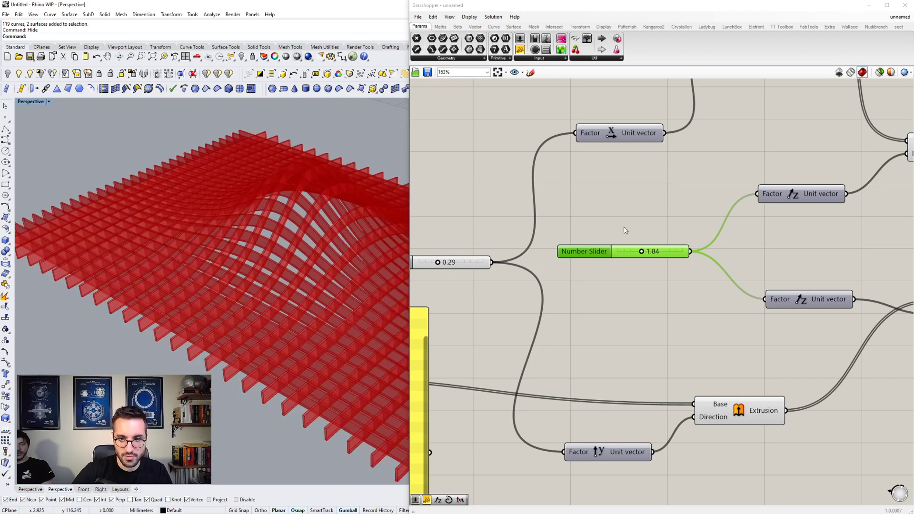
{"action": "double_click", "coordinate": [661, 251]}
{"action": "key", "text": "Escape"}
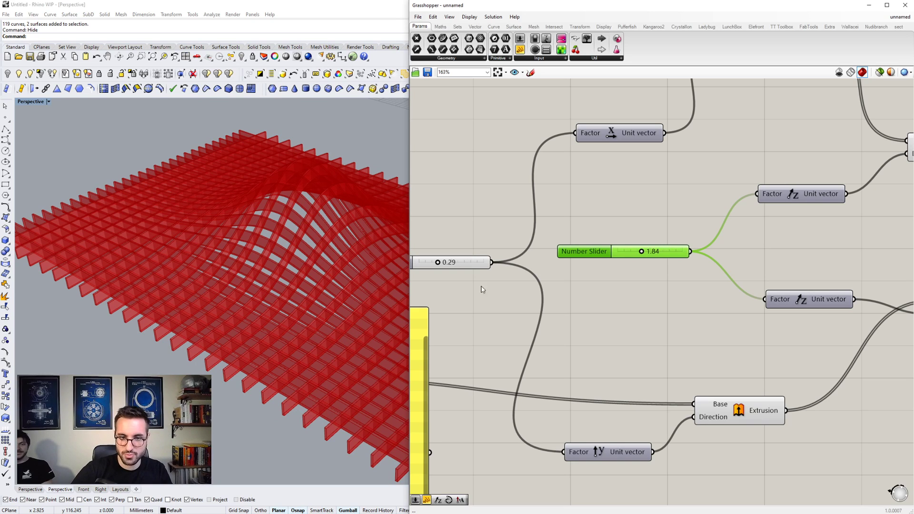
{"action": "right_click_drag", "start_coordinate": [292, 297], "coordinate": [252, 291]}
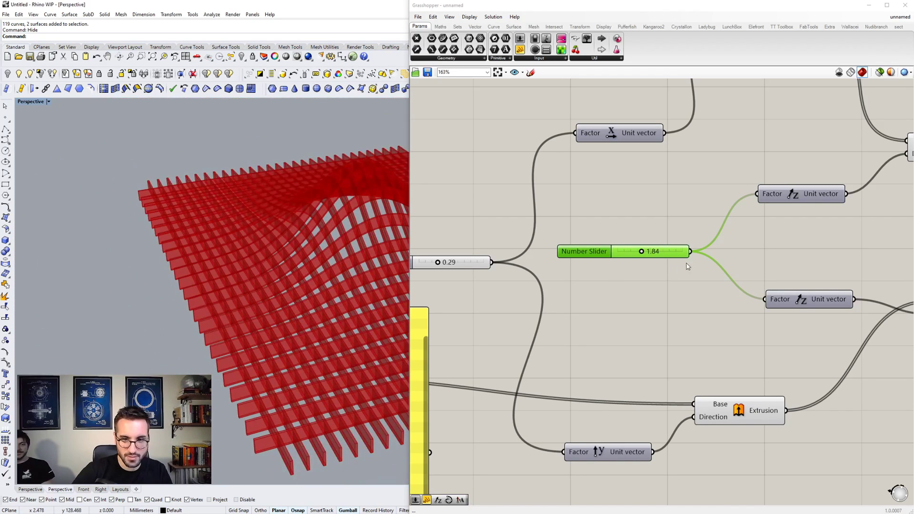
- Set the Unit Z slider to 1.50 and check the resulting lattice in the Perspective viewport
{"action": "double_click", "coordinate": [660, 251]}
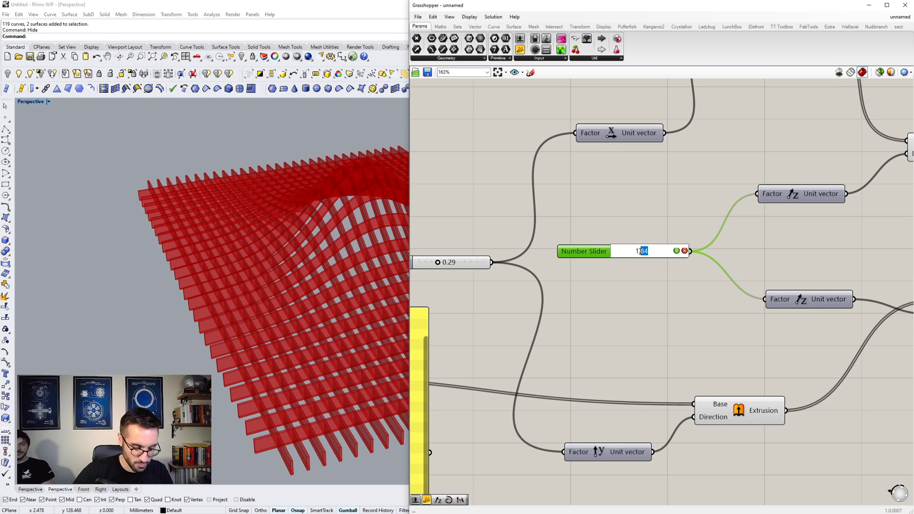
{"action": "left_click", "coordinate": [676, 251]}
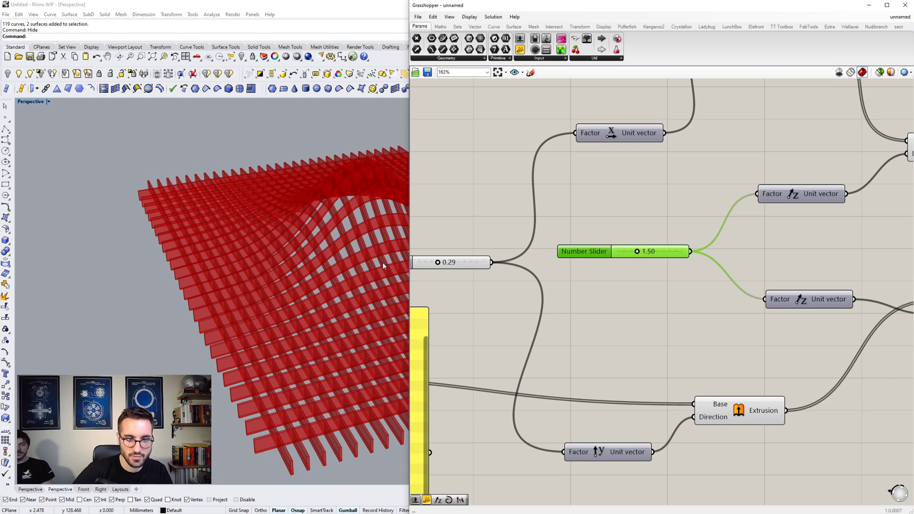
{"action": "right_click_drag", "start_coordinate": [315, 259], "coordinate": [221, 273]}
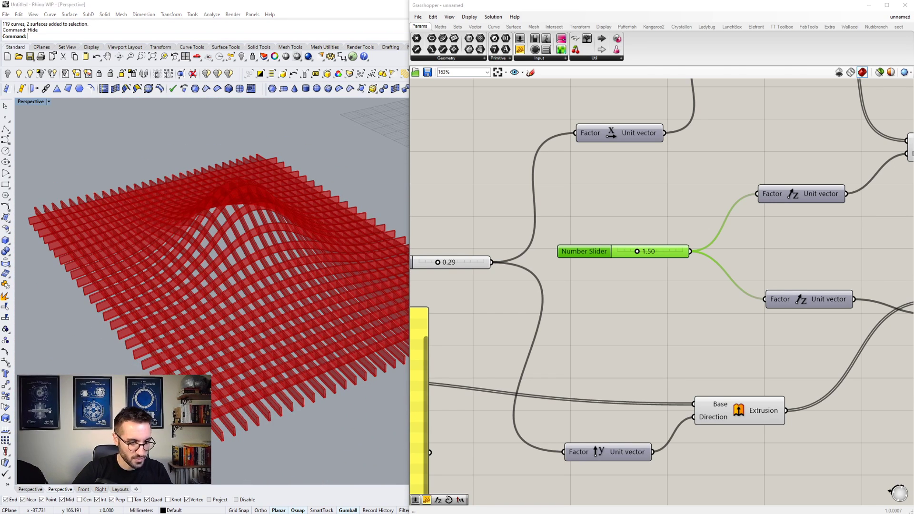
{"action": "left_click_drag", "start_coordinate": [0, 145], "coordinate": [0, 109]}
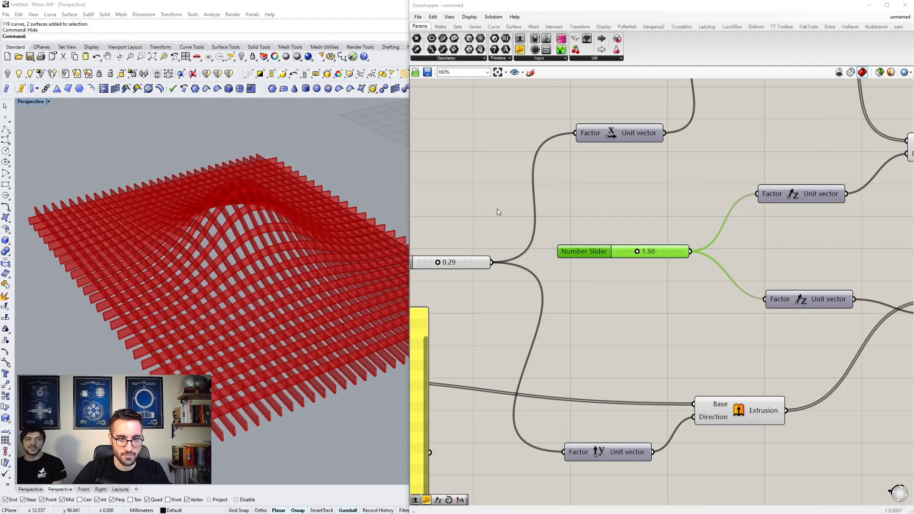
{"action": "right_click_drag", "start_coordinate": [291, 245], "coordinate": [212, 229]}
- Bake the two final Z-direction Extrude components into Rhino and close the Grasshopper window
{"action": "right_click_drag", "start_coordinate": [673, 259], "coordinate": [616, 257]}
{"action": "scroll", "coordinate": [616, 258], "scroll_direction": "down", "scroll_amount": 5}
{"action": "right_click_drag", "start_coordinate": [771, 256], "coordinate": [628, 241]}
{"action": "scroll", "coordinate": [629, 241], "scroll_direction": "up", "scroll_amount": 4}
{"action": "left_click_drag", "start_coordinate": [564, 156], "coordinate": [587, 154]}
{"action": "left_click_drag", "start_coordinate": [646, 323], "coordinate": [537, 111]}
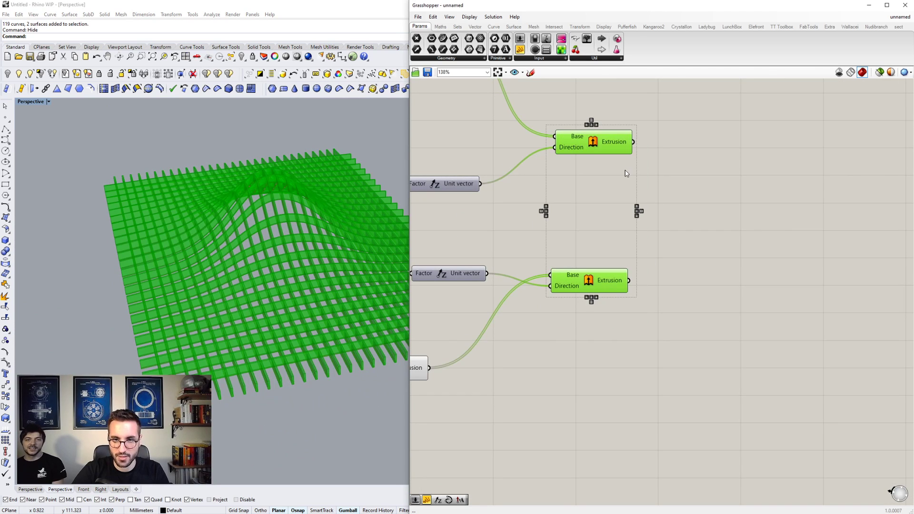
{"action": "right_click", "coordinate": [652, 163]}
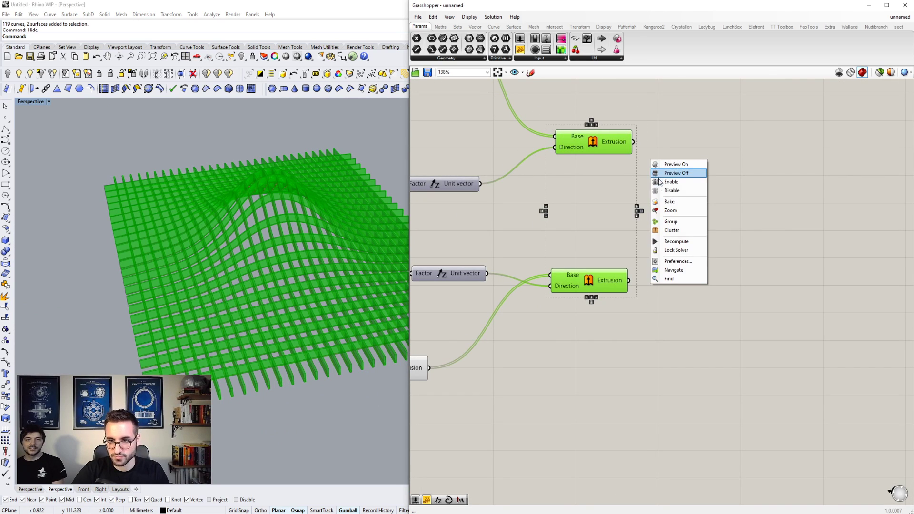
{"action": "left_click", "coordinate": [669, 201]}
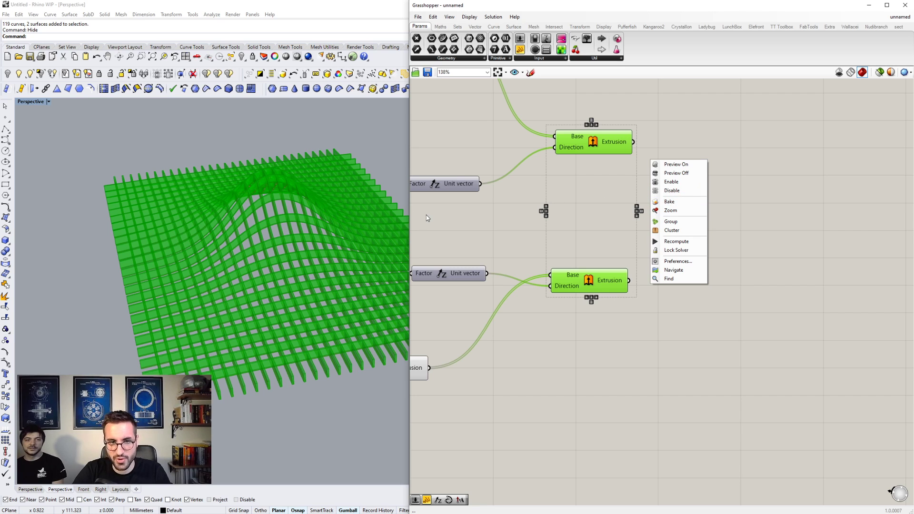
{"action": "scroll", "coordinate": [219, 208], "scroll_direction": "up", "scroll_amount": 6}
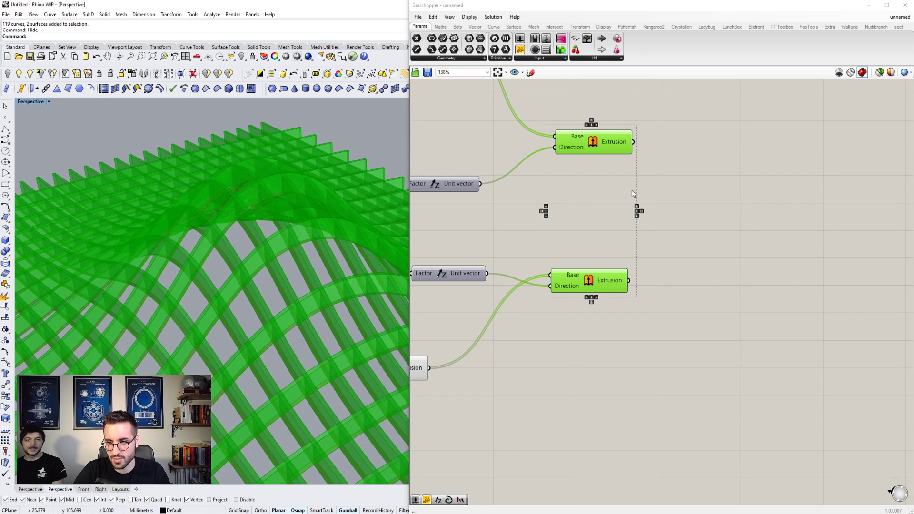
{"action": "right_click", "coordinate": [688, 199]}
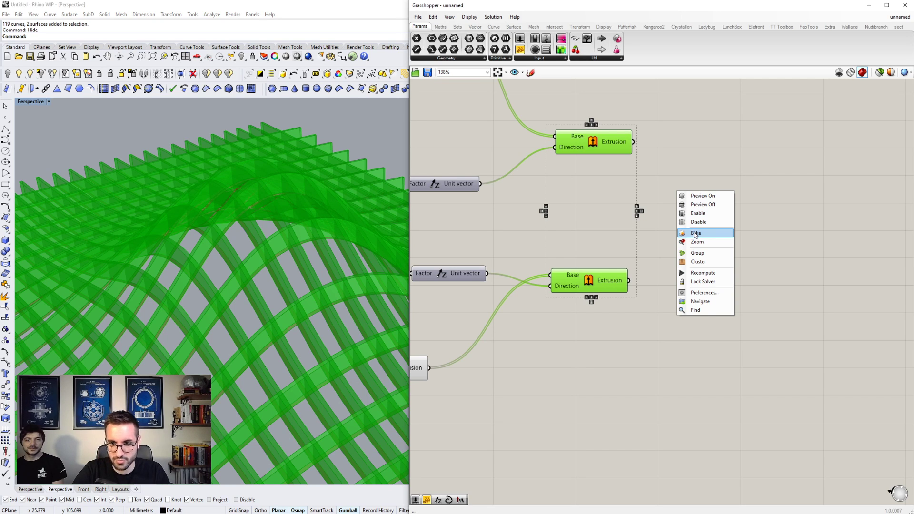
{"action": "left_click", "coordinate": [696, 233]}
{"action": "left_click", "coordinate": [679, 170]}
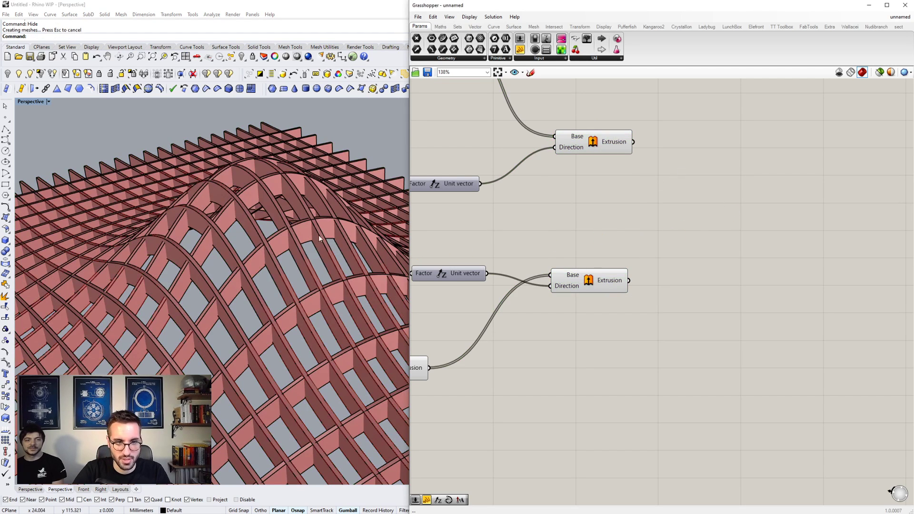
{"action": "scroll", "coordinate": [297, 242], "scroll_direction": "down", "scroll_amount": 5}
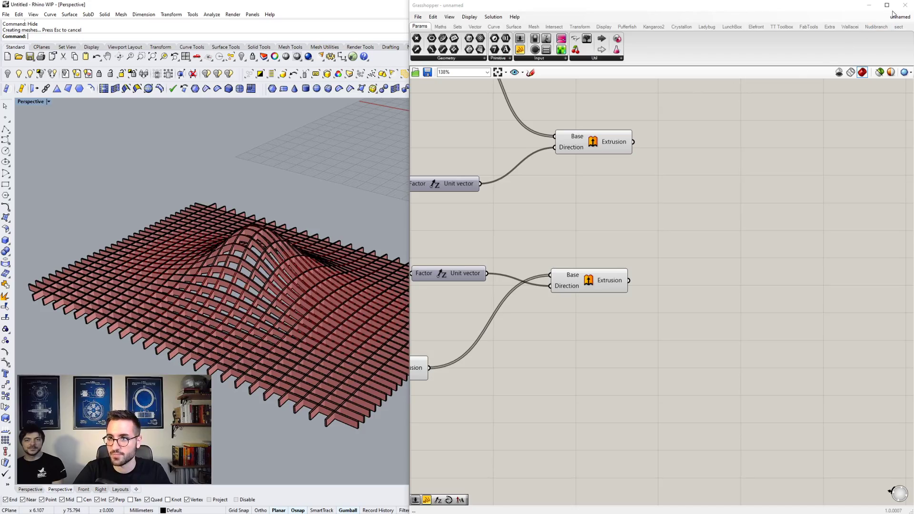
{"action": "left_click", "coordinate": [904, 5]}
- Examine the baked lattice ceiling from different angles and distances in the Perspective viewport
{"action": "right_click_drag", "start_coordinate": [226, 256], "coordinate": [321, 262]}
{"action": "right_click_drag", "start_coordinate": [322, 263], "coordinate": [329, 290], "text": "shift"}
{"action": "scroll", "coordinate": [427, 213], "scroll_direction": "up", "scroll_amount": 10}
{"action": "scroll", "coordinate": [408, 234], "scroll_direction": "down", "scroll_amount": 8}
{"action": "scroll", "coordinate": [348, 214], "scroll_direction": "down", "scroll_amount": 9}
{"action": "scroll", "coordinate": [387, 217], "scroll_direction": "up", "scroll_amount": 7}
{"action": "right_click_drag", "start_coordinate": [347, 214], "coordinate": [395, 249]}
{"action": "scroll", "coordinate": [387, 218], "scroll_direction": "up", "scroll_amount": 10}
{"action": "scroll", "coordinate": [454, 247], "scroll_direction": "down", "scroll_amount": 8}
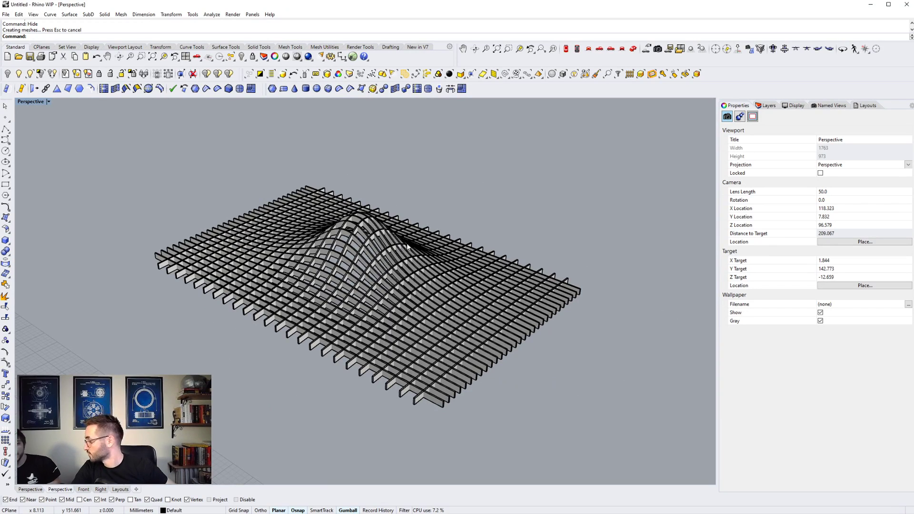
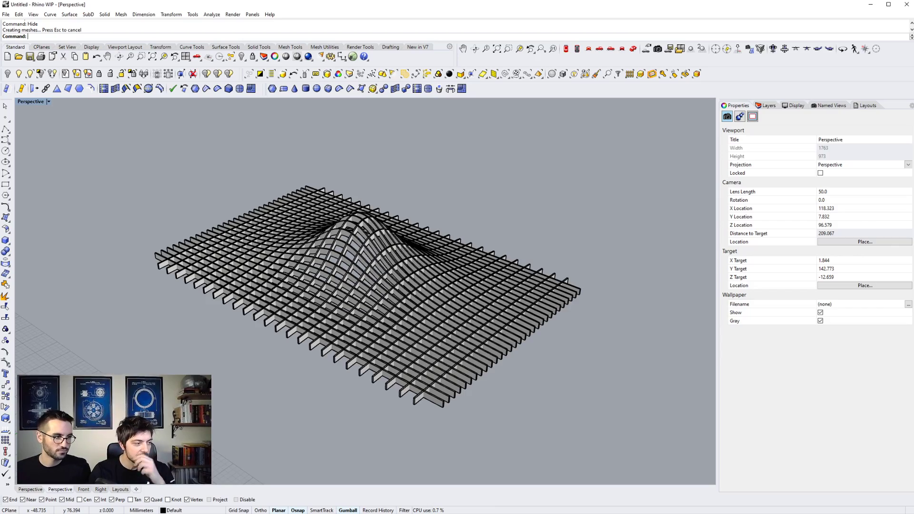
- Compare the baked lattice's raised peak with the reference photo 4.jpg and close the photo
{"action": "right_click_drag", "start_coordinate": [264, 272], "coordinate": [327, 185]}
{"action": "scroll", "coordinate": [352, 241], "scroll_direction": "up", "scroll_amount": 8}
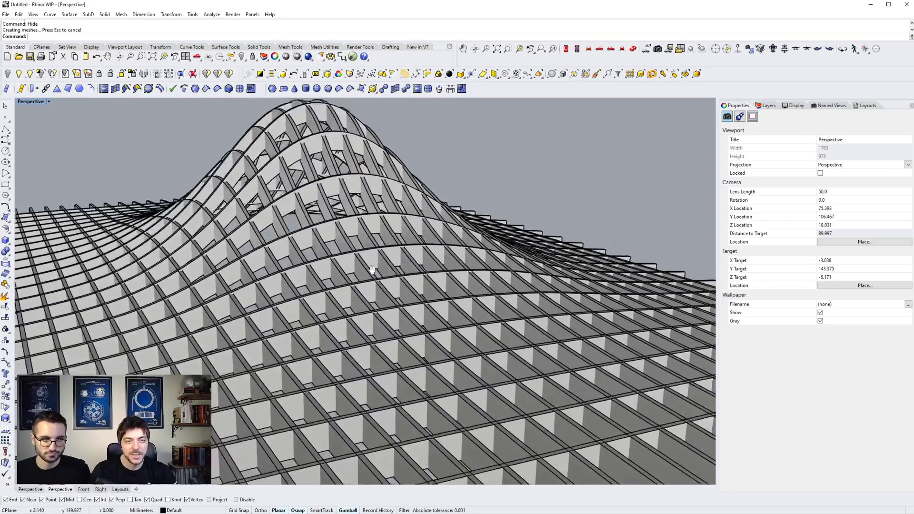
{"action": "right_click_drag", "start_coordinate": [188, 418], "coordinate": [219, 463], "text": "shift"}
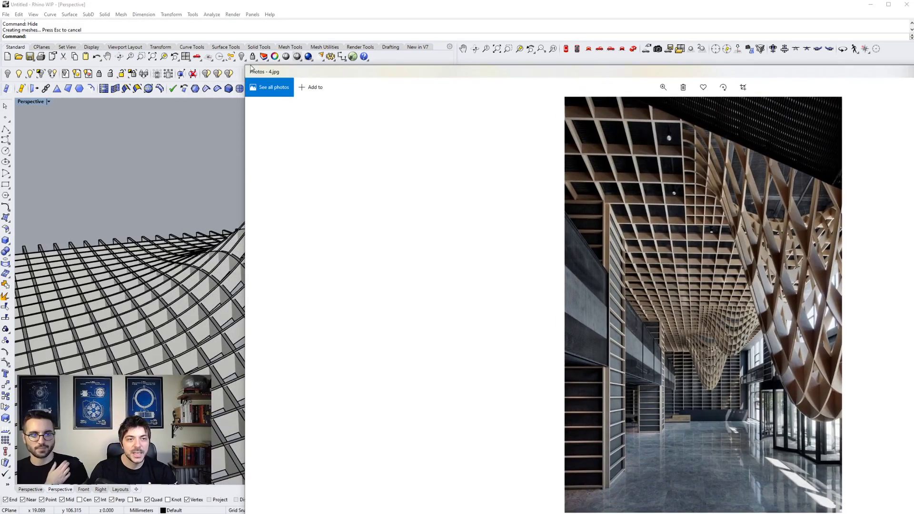
{"action": "left_click_drag", "start_coordinate": [245, 66], "coordinate": [512, 193]}
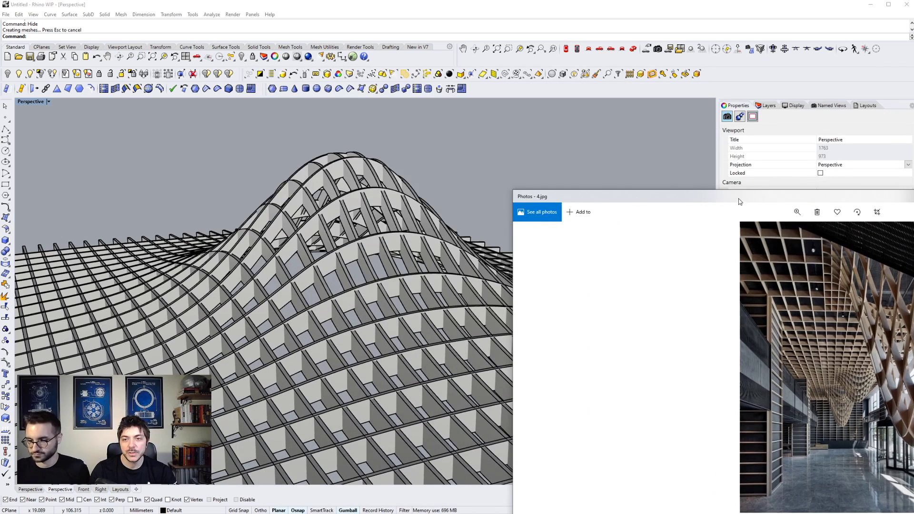
{"action": "left_click_drag", "start_coordinate": [737, 202], "coordinate": [646, 152]}
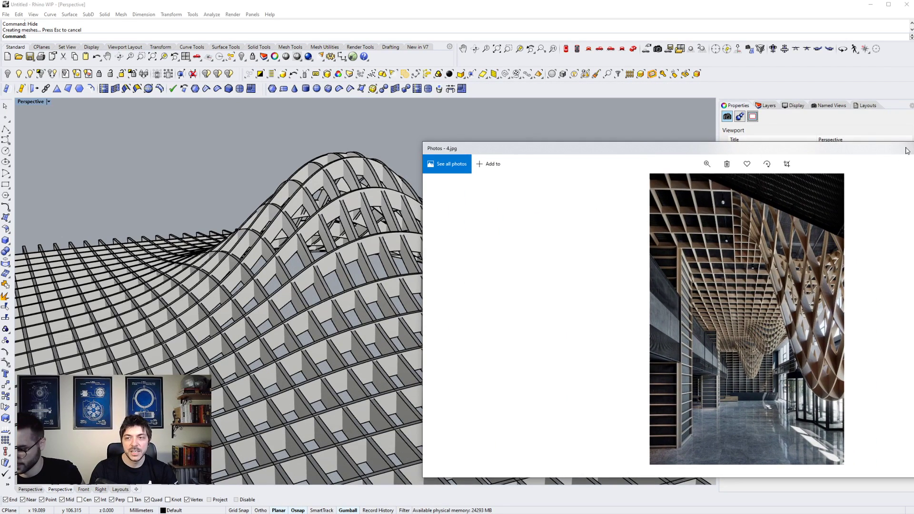
{"action": "left_click_drag", "start_coordinate": [907, 151], "coordinate": [734, 135]}
{"action": "left_click_drag", "start_coordinate": [852, 135], "coordinate": [641, 297]}
{"action": "left_click", "coordinate": [740, 296]}
- Inspect the strip intersections around the lattice's peak up close and the whole ceiling from farther away
{"action": "right_click_drag", "start_coordinate": [314, 300], "coordinate": [306, 268]}
{"action": "scroll", "coordinate": [290, 243], "scroll_direction": "up", "scroll_amount": 5}
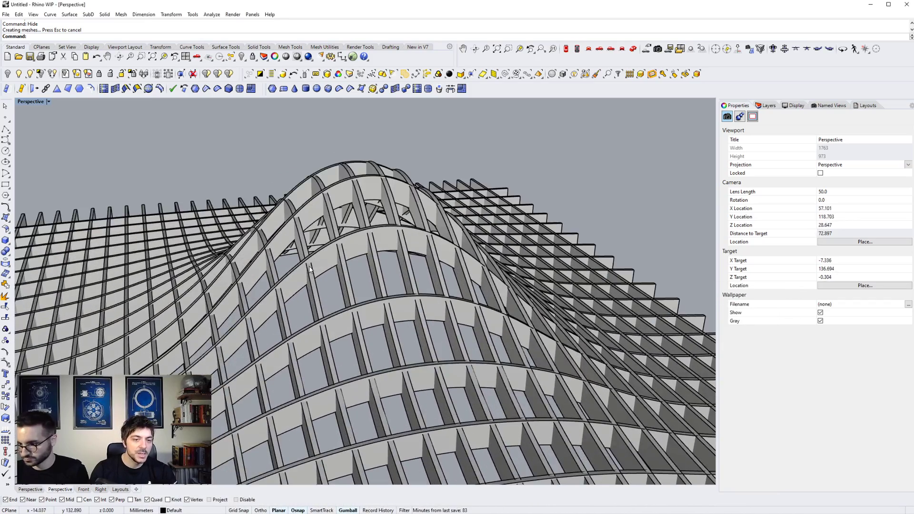
{"action": "scroll", "coordinate": [298, 273], "scroll_direction": "down", "scroll_amount": 2}
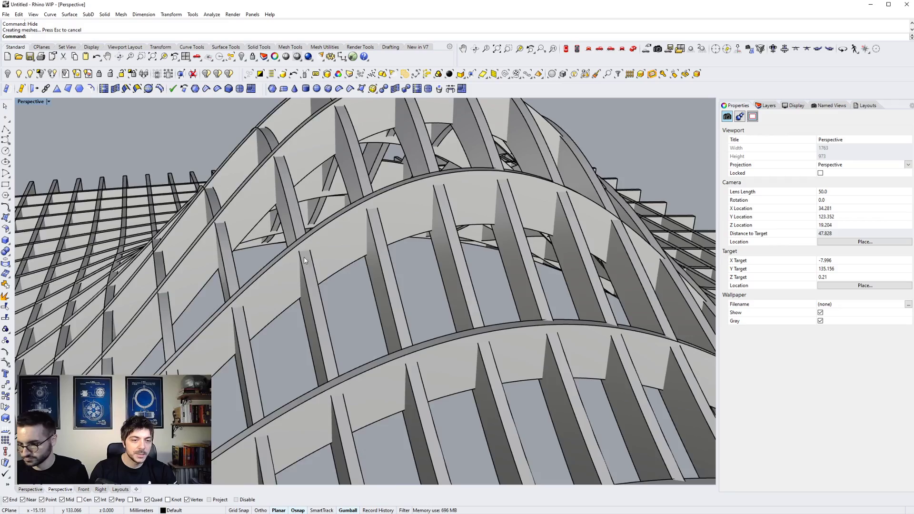
{"action": "scroll", "coordinate": [342, 336], "scroll_direction": "down", "scroll_amount": 10}
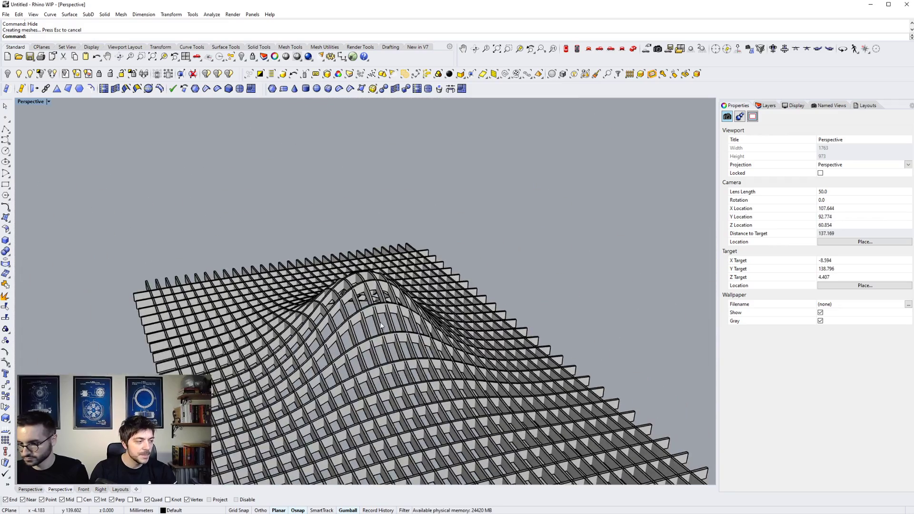
{"action": "right_click_drag", "start_coordinate": [380, 325], "coordinate": [385, 276], "text": "shift"}
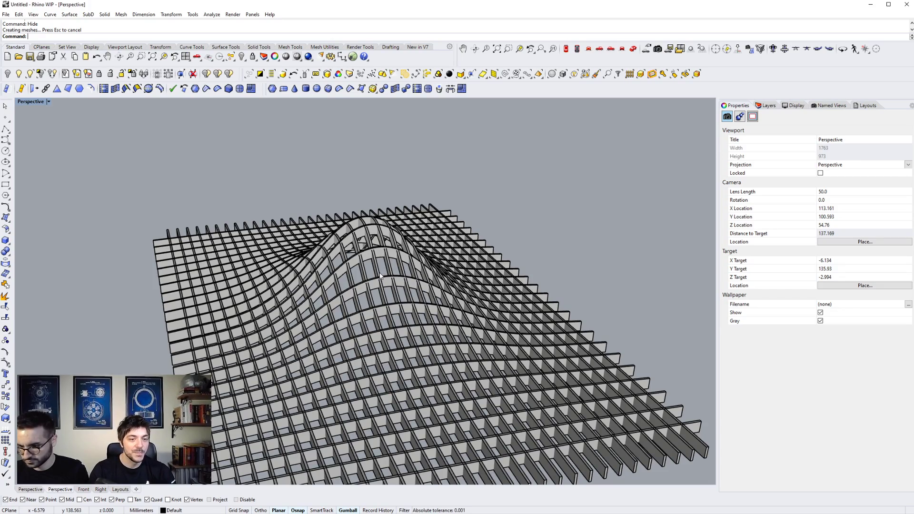
{"action": "right_click_drag", "start_coordinate": [380, 275], "coordinate": [365, 289]}
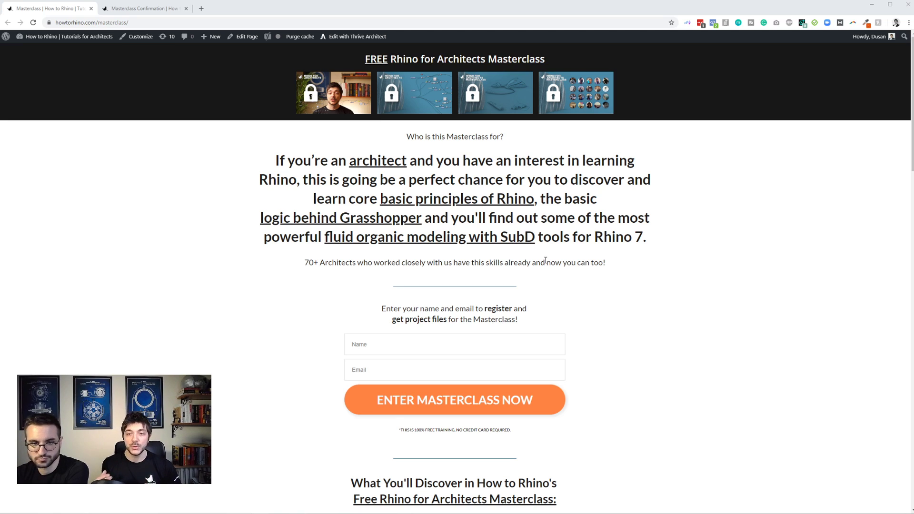
- Read the Free Rhino for Architects Masterclass page in the browser, from the registration form through the Training #1 topics
{"action": "scroll", "coordinate": [524, 324], "scroll_direction": "down", "scroll_amount": 1}
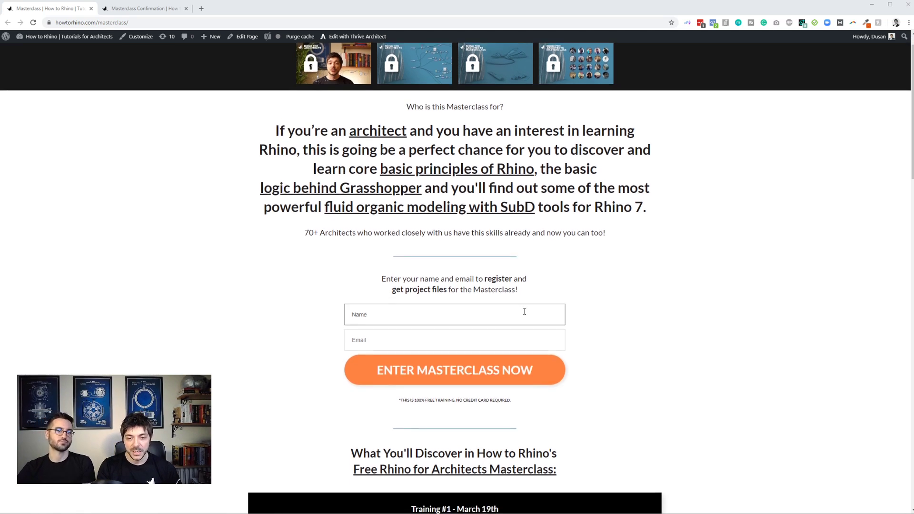
{"action": "scroll", "coordinate": [524, 311], "scroll_direction": "up", "scroll_amount": 1}
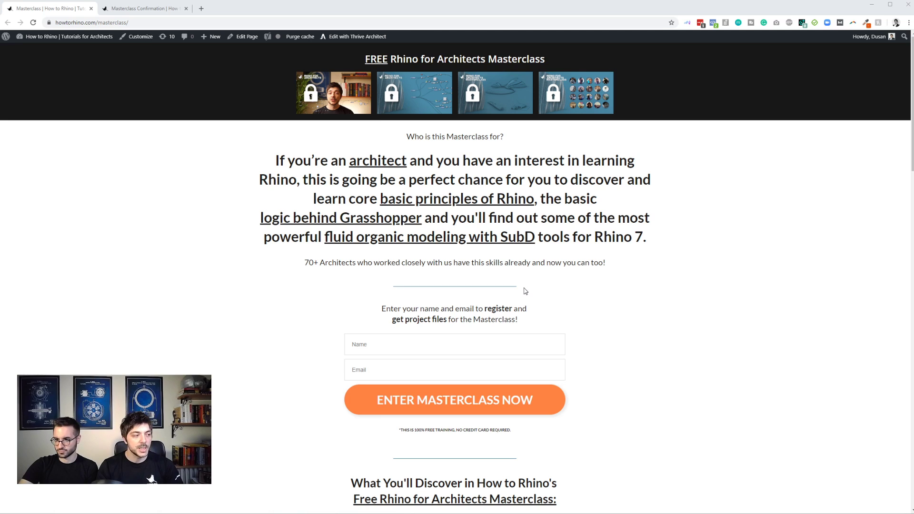
{"action": "scroll", "coordinate": [511, 283], "scroll_direction": "down", "scroll_amount": 2}
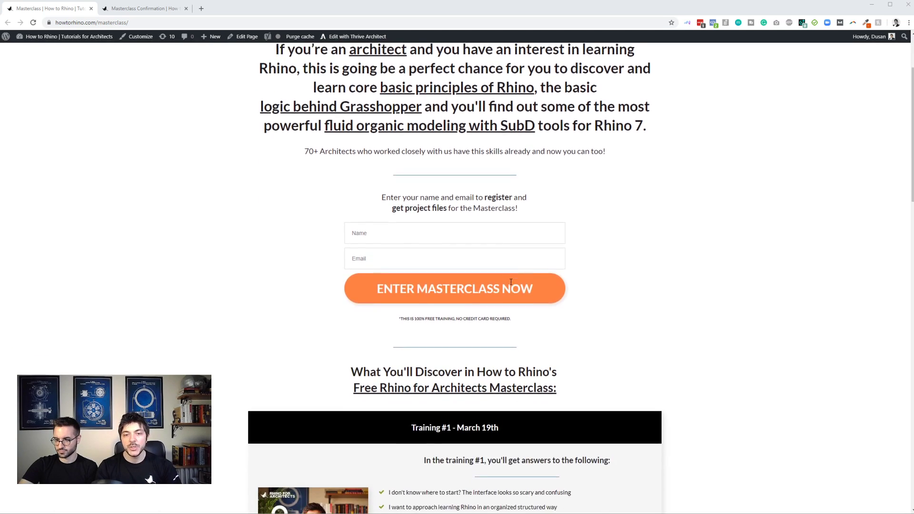
{"action": "scroll", "coordinate": [511, 282], "scroll_direction": "down", "scroll_amount": 2}
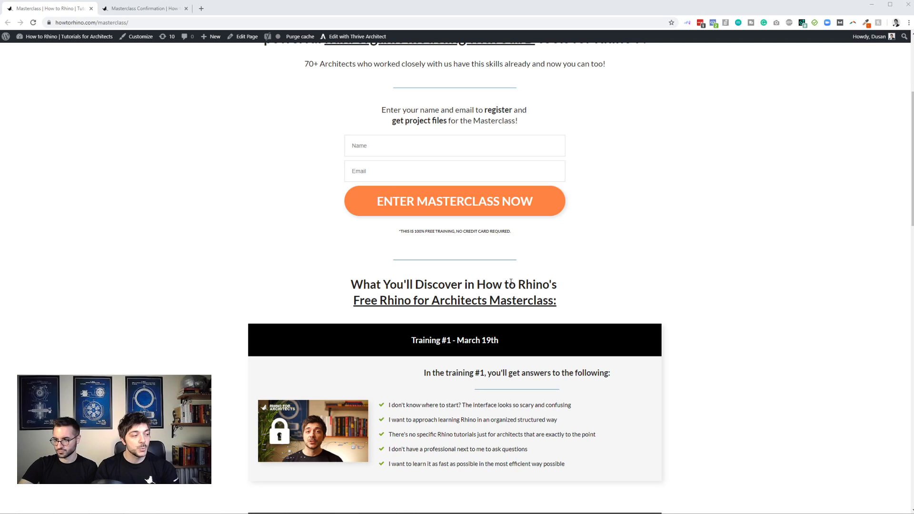
{"action": "scroll", "coordinate": [511, 282], "scroll_direction": "down", "scroll_amount": 2}
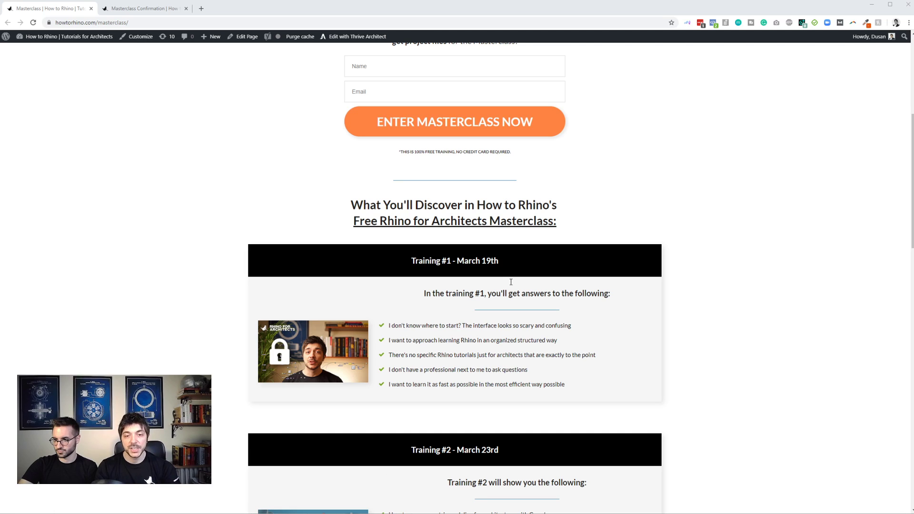
{"action": "scroll", "coordinate": [511, 282], "scroll_direction": "down", "scroll_amount": 1}
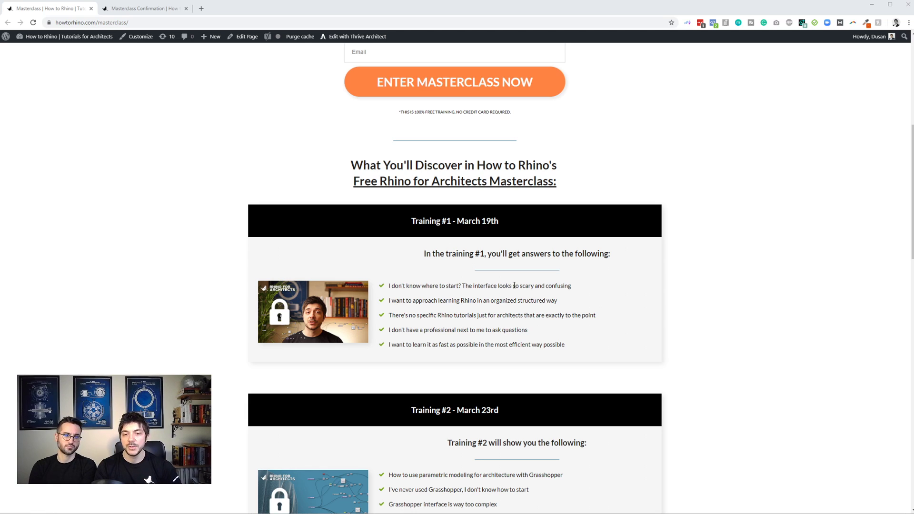
{"action": "scroll", "coordinate": [514, 286], "scroll_direction": "down", "scroll_amount": 1}
{"action": "scroll", "coordinate": [512, 285], "scroll_direction": "down", "scroll_amount": 1}
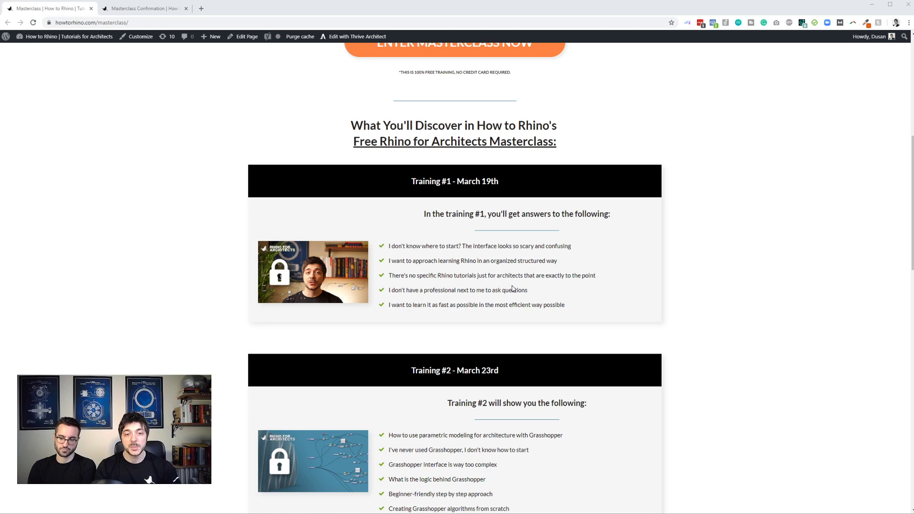
{"action": "scroll", "coordinate": [512, 285], "scroll_direction": "down", "scroll_amount": 1}
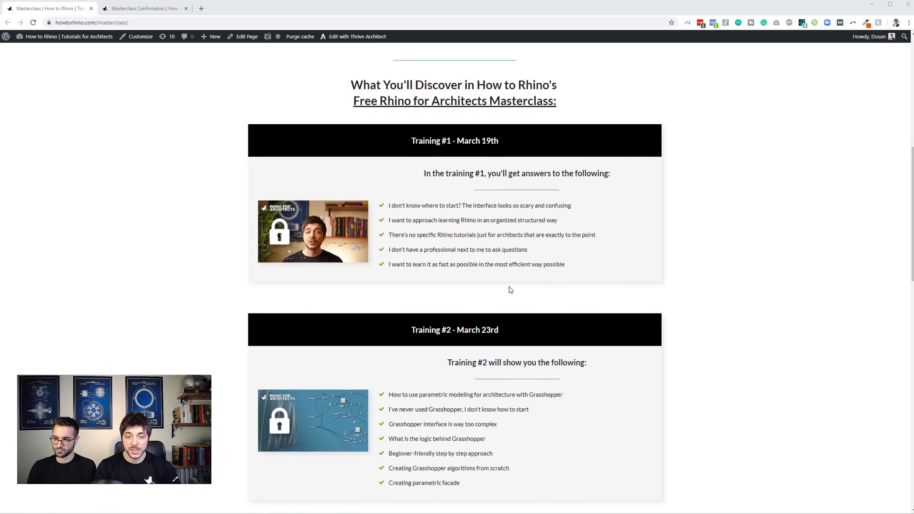
- Read the topics of Training #2, Training #3 and Training #4 on the masterclass page
{"action": "scroll", "coordinate": [511, 289], "scroll_direction": "down", "scroll_amount": 3}
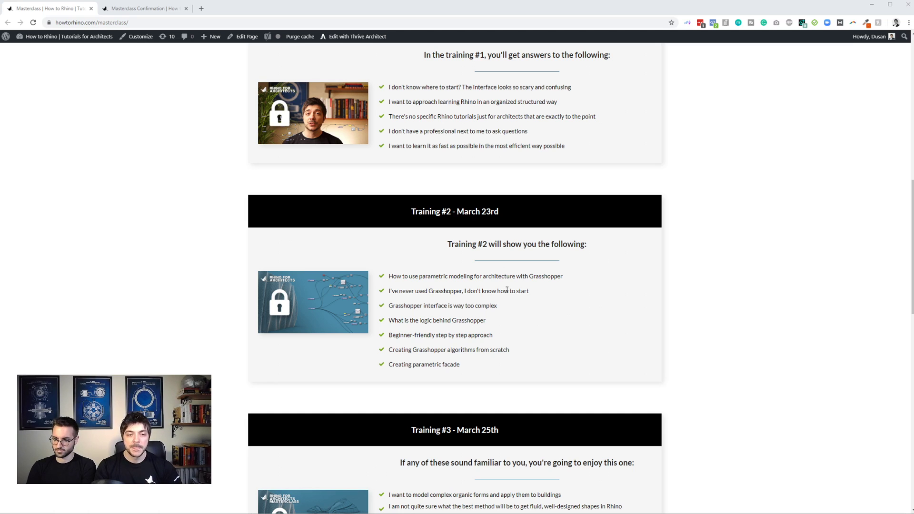
{"action": "scroll", "coordinate": [506, 301], "scroll_direction": "down", "scroll_amount": 1}
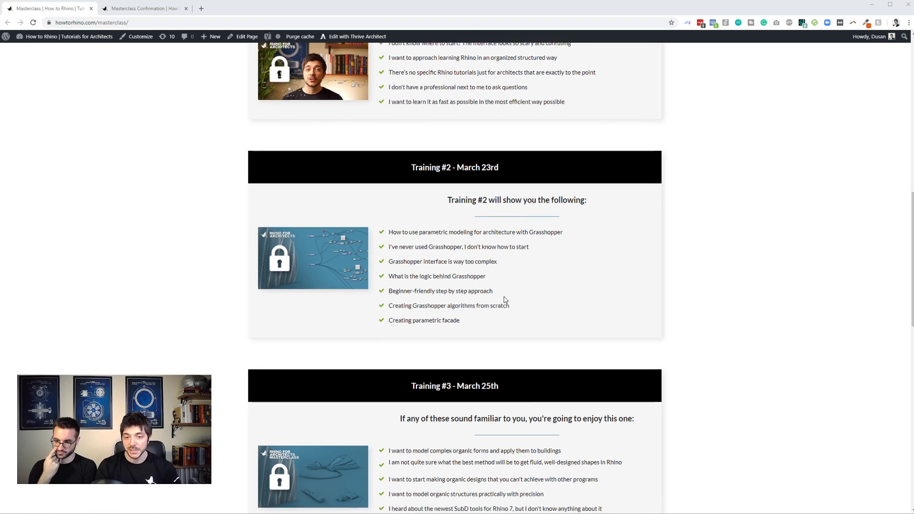
{"action": "scroll", "coordinate": [506, 300], "scroll_direction": "down", "scroll_amount": 3}
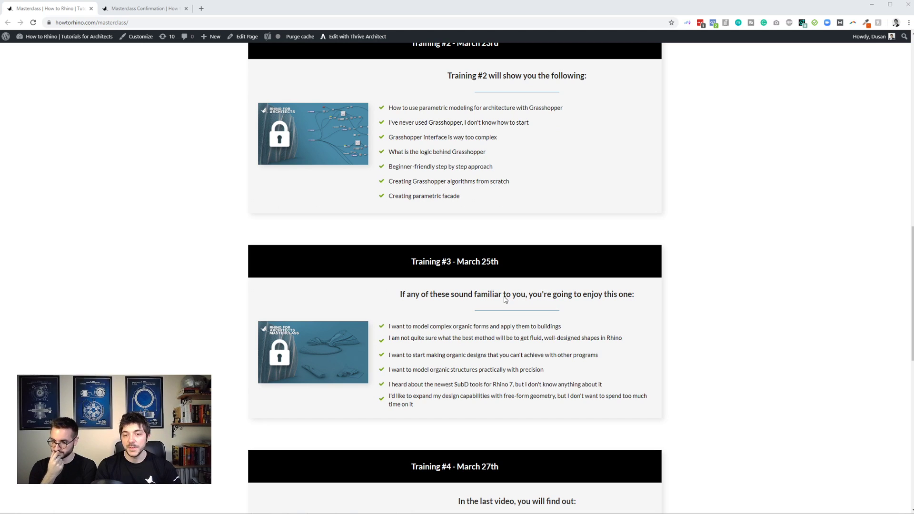
{"action": "scroll", "coordinate": [506, 299], "scroll_direction": "down", "scroll_amount": 2}
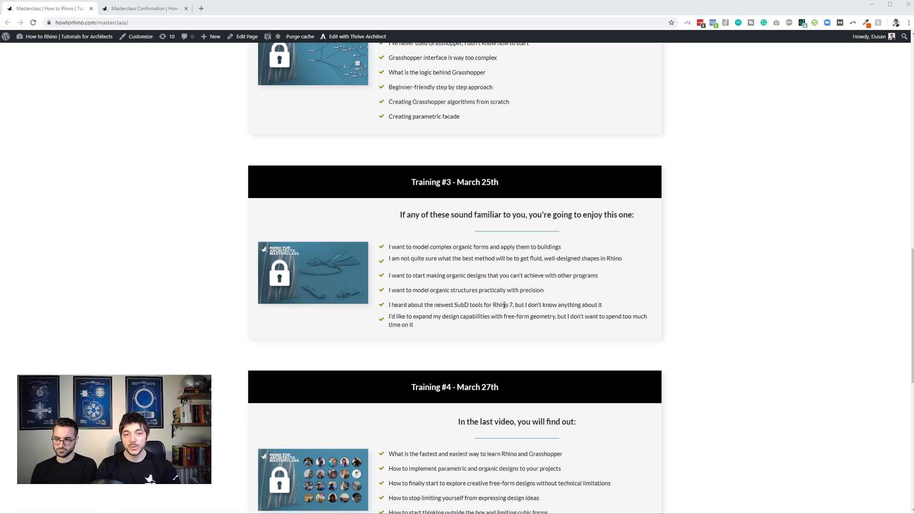
{"action": "scroll", "coordinate": [497, 302], "scroll_direction": "down", "scroll_amount": 2}
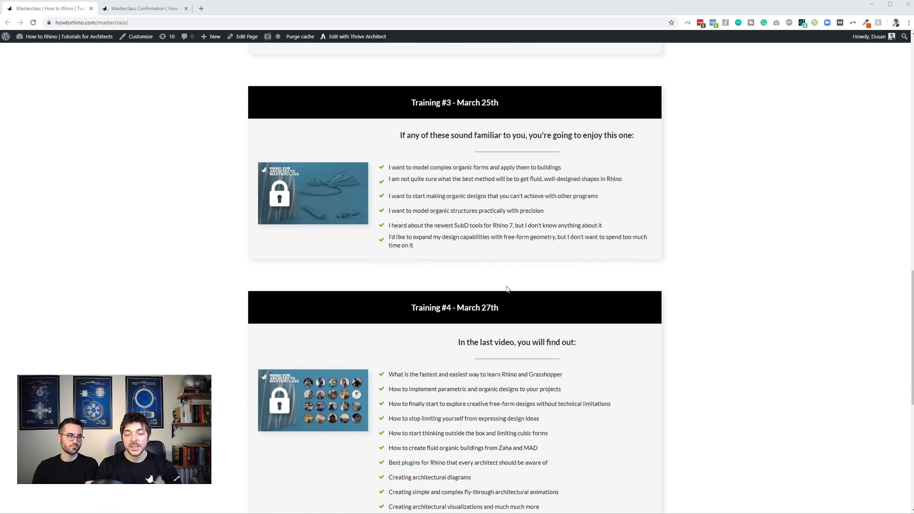
{"action": "scroll", "coordinate": [507, 289], "scroll_direction": "down", "scroll_amount": 2}
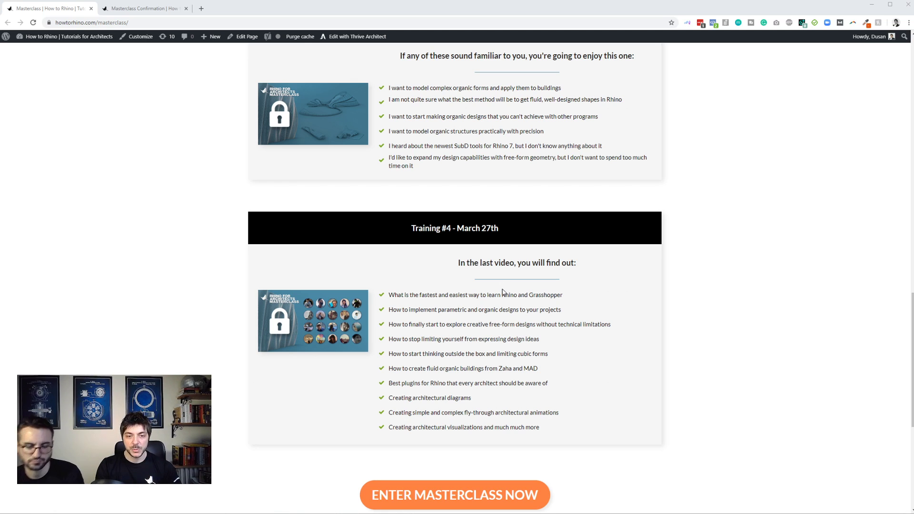
{"action": "scroll", "coordinate": [503, 292], "scroll_direction": "down", "scroll_amount": 2}
{"action": "scroll", "coordinate": [503, 291], "scroll_direction": "up", "scroll_amount": 4}
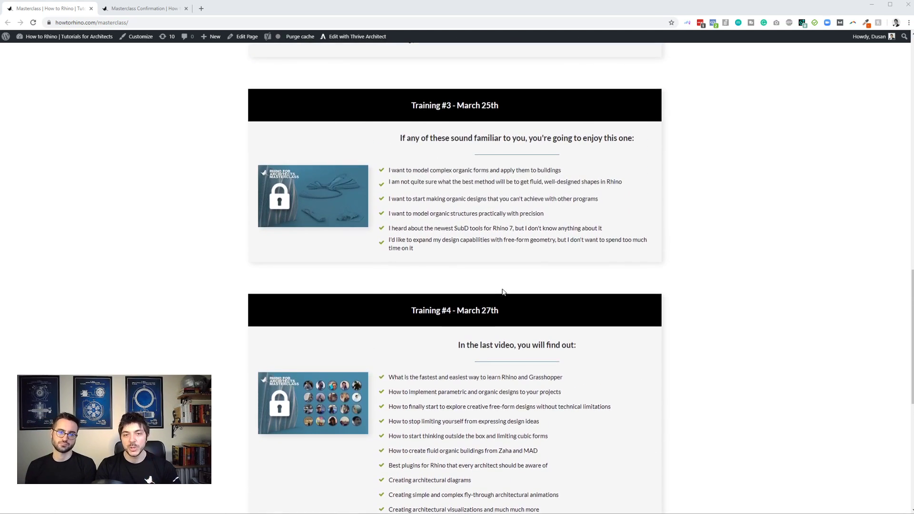
{"action": "scroll", "coordinate": [502, 291], "scroll_direction": "down", "scroll_amount": 2}
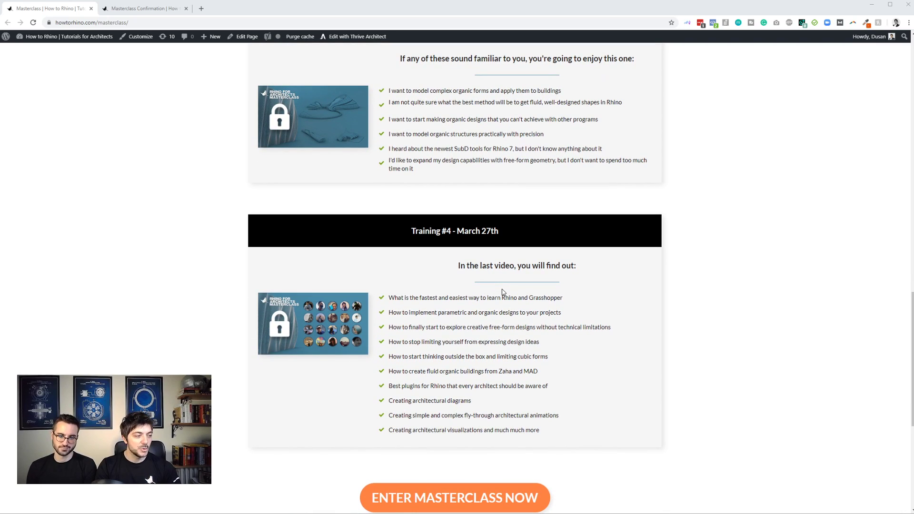
{"action": "scroll", "coordinate": [502, 291], "scroll_direction": "down", "scroll_amount": 1}
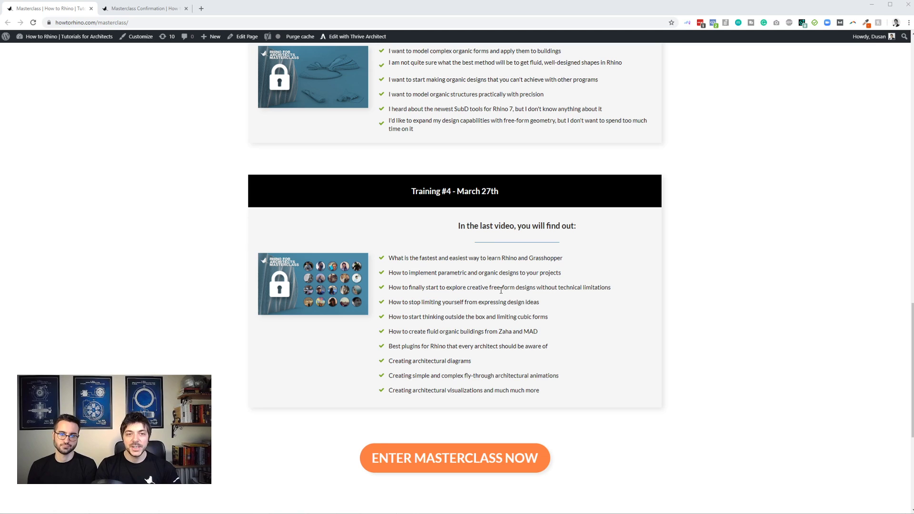
- Review the Training #2 to #4 descriptions on the masterclass page once more
{"action": "scroll", "coordinate": [501, 290], "scroll_direction": "up", "scroll_amount": 2}
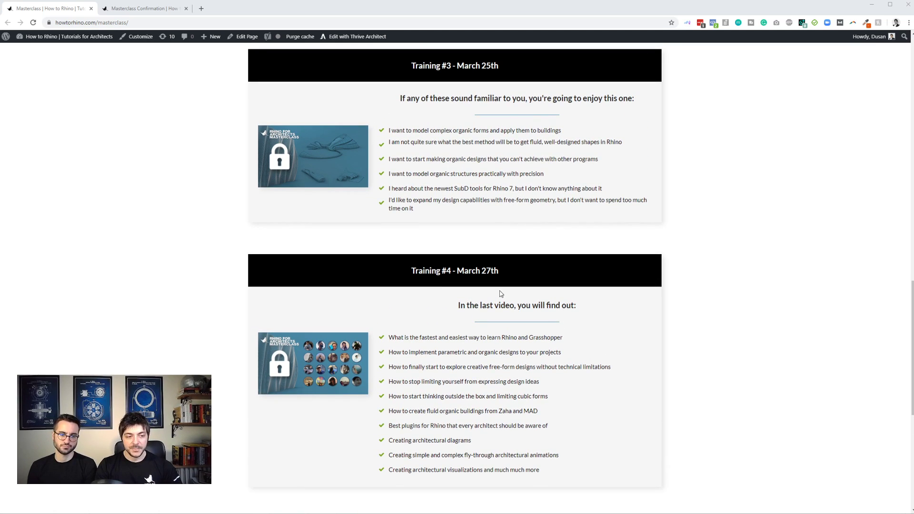
{"action": "scroll", "coordinate": [501, 294], "scroll_direction": "up", "scroll_amount": 6}
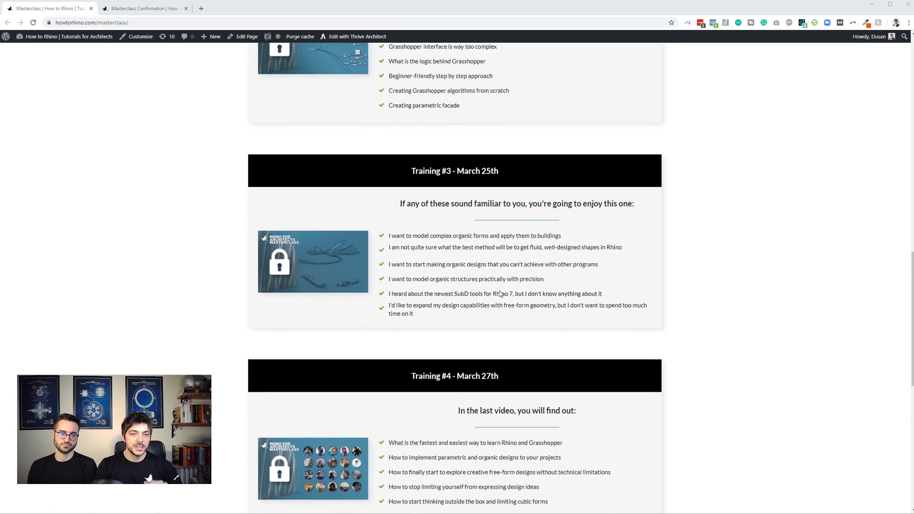
{"action": "scroll", "coordinate": [500, 294], "scroll_direction": "up", "scroll_amount": 2}
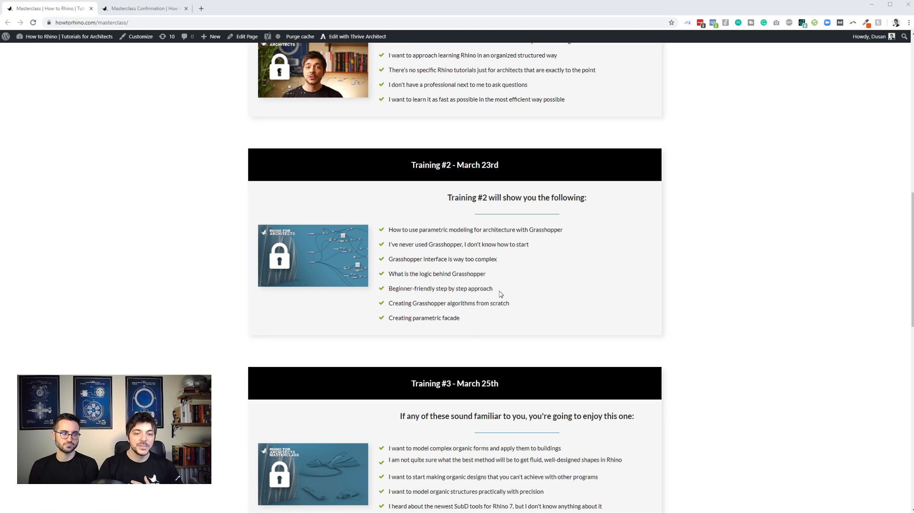
{"action": "scroll", "coordinate": [500, 294], "scroll_direction": "down", "scroll_amount": 8}
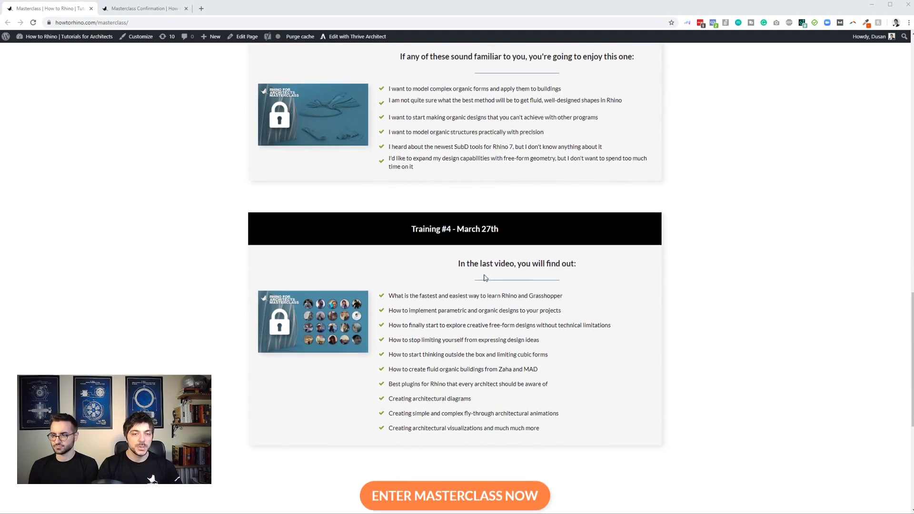
{"action": "scroll", "coordinate": [485, 278], "scroll_direction": "up", "scroll_amount": 8}
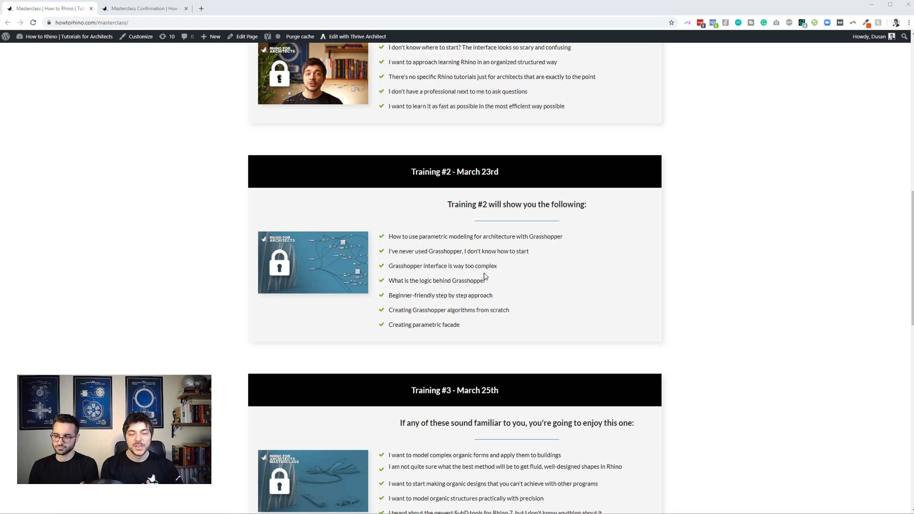
- Return to the masterclass registration form and switch to the open Masterclass Confirmation page
{"action": "scroll", "coordinate": [484, 276], "scroll_direction": "up", "scroll_amount": 10}
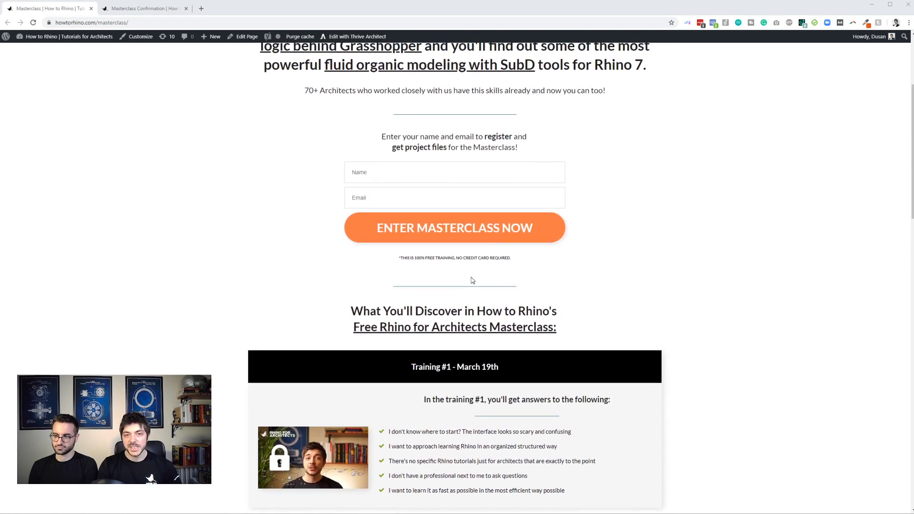
{"action": "scroll", "coordinate": [471, 280], "scroll_direction": "up", "scroll_amount": 1}
{"action": "scroll", "coordinate": [467, 280], "scroll_direction": "up", "scroll_amount": 1}
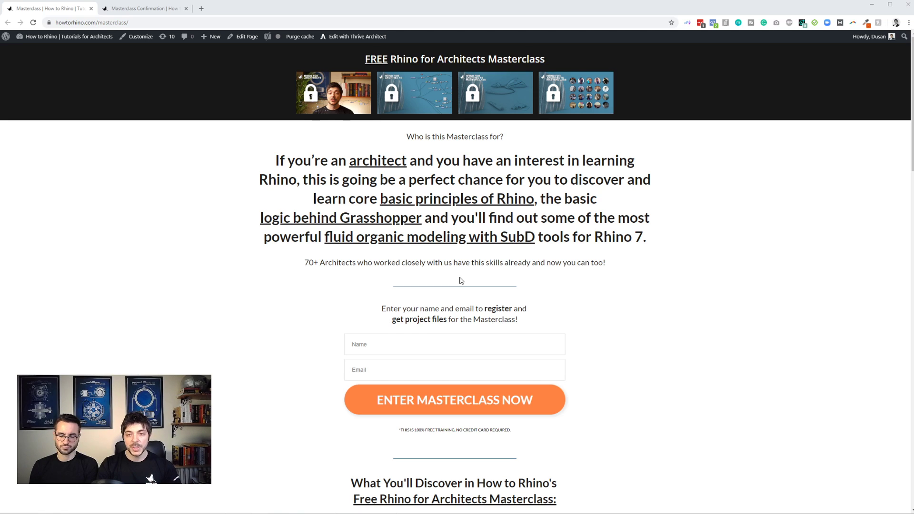
{"action": "scroll", "coordinate": [461, 280], "scroll_direction": "down", "scroll_amount": 2}
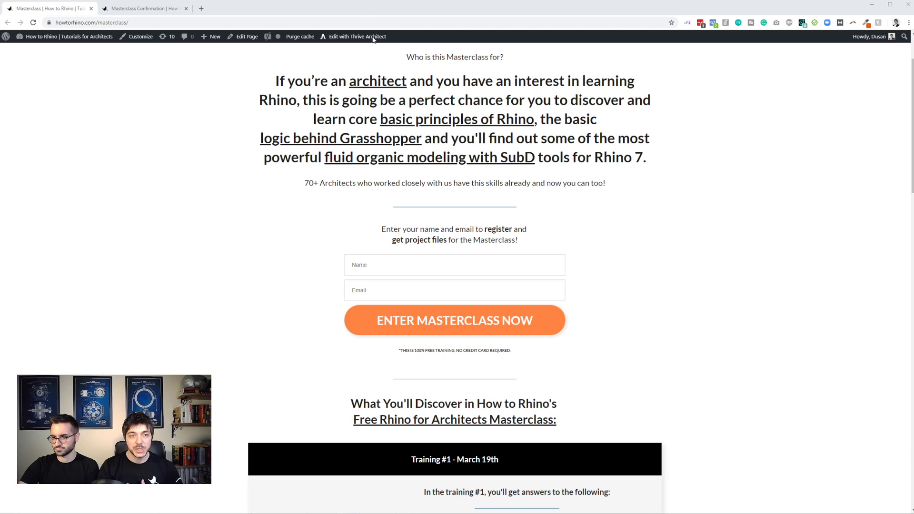
{"action": "left_click", "coordinate": [156, 8]}
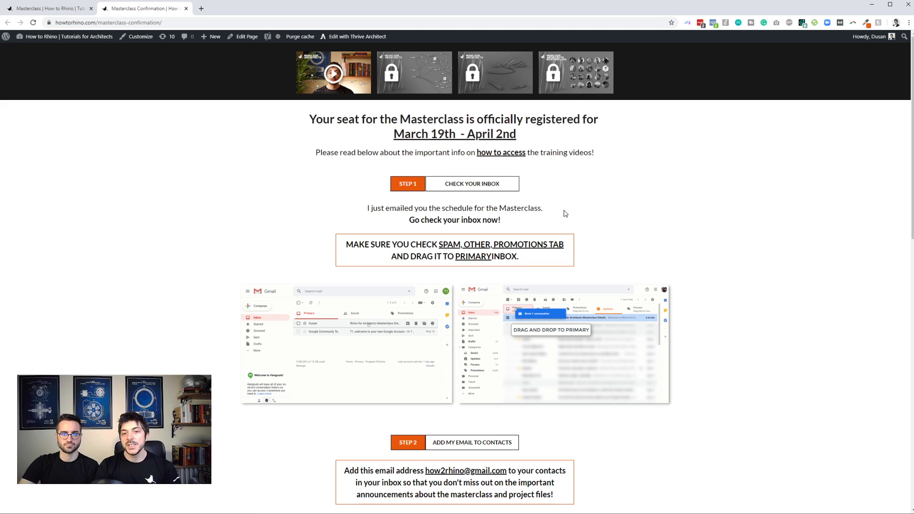
- Read the four follow-up steps on the Masterclass Confirmation page, from checking the inbox to adding the event to the calendar
{"action": "scroll", "coordinate": [565, 214], "scroll_direction": "down", "scroll_amount": 1}
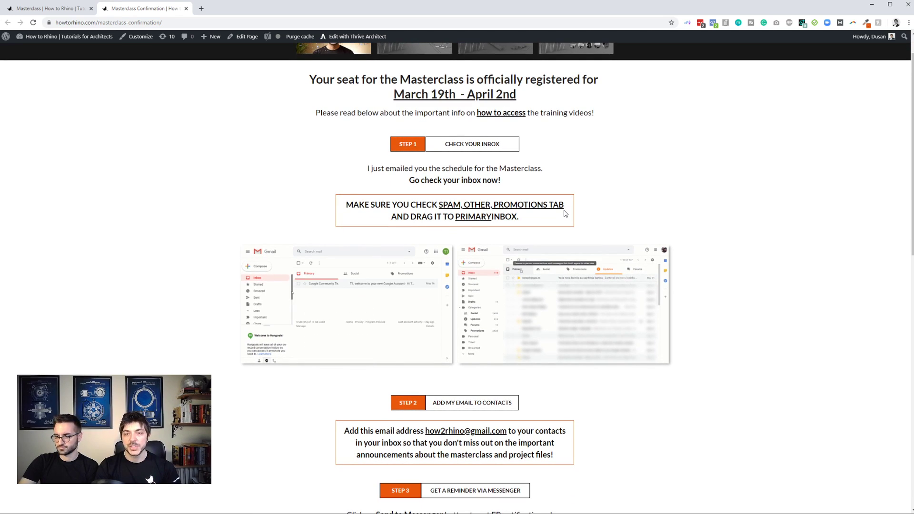
{"action": "scroll", "coordinate": [565, 214], "scroll_direction": "down", "scroll_amount": 1}
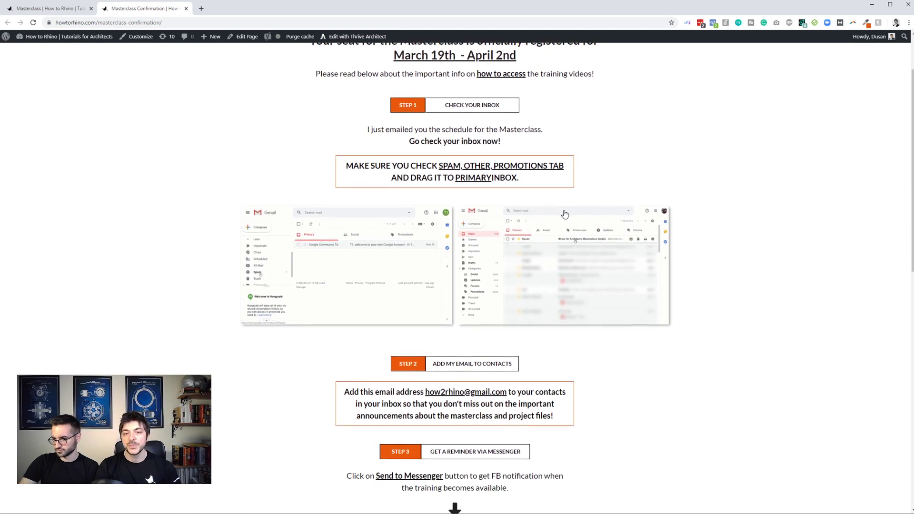
{"action": "scroll", "coordinate": [551, 245], "scroll_direction": "down", "scroll_amount": 2}
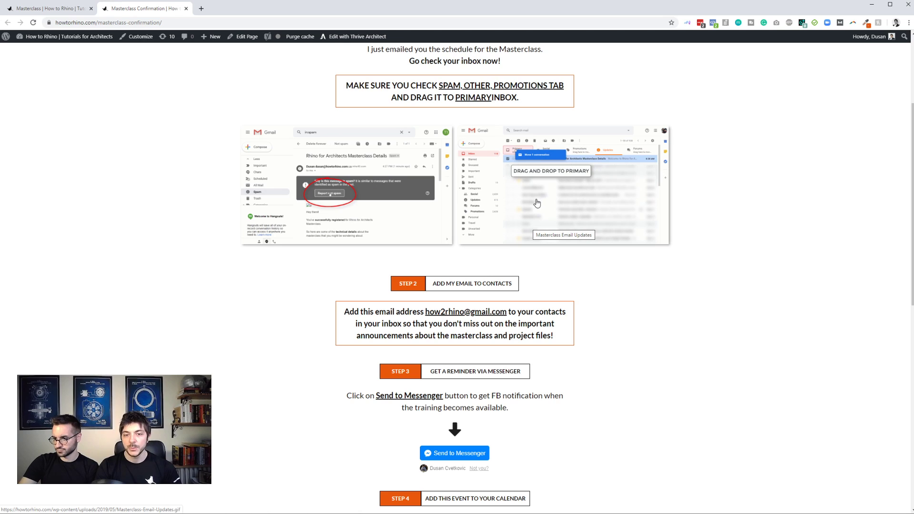
{"action": "scroll", "coordinate": [538, 205], "scroll_direction": "down", "scroll_amount": 1}
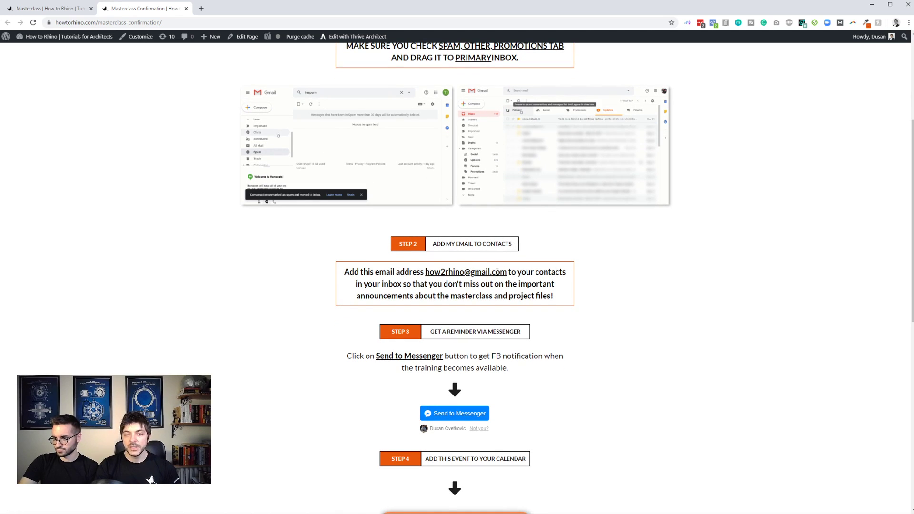
{"action": "scroll", "coordinate": [524, 291], "scroll_direction": "down", "scroll_amount": 4}
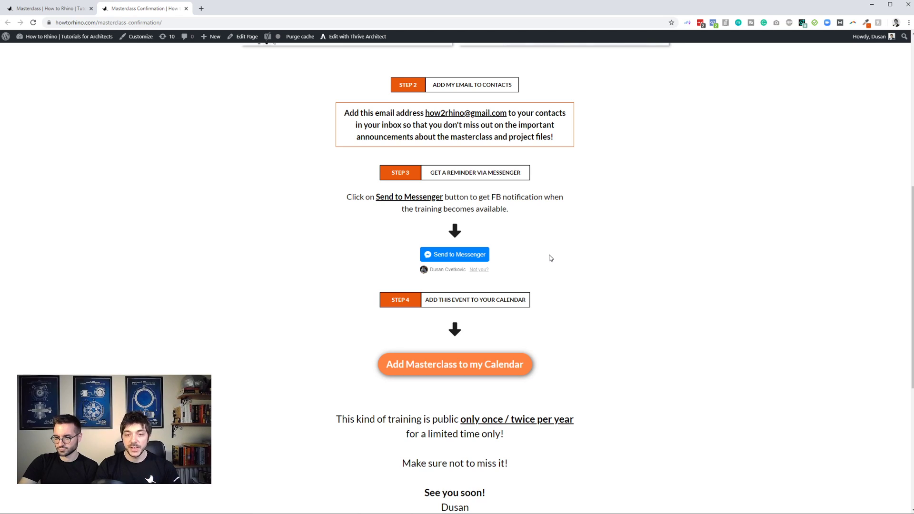
{"action": "scroll", "coordinate": [547, 259], "scroll_direction": "down", "scroll_amount": 2}
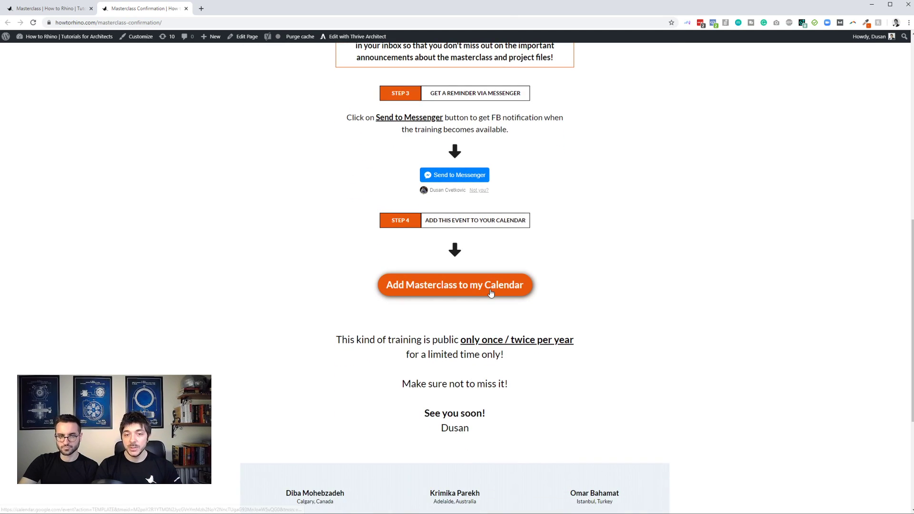